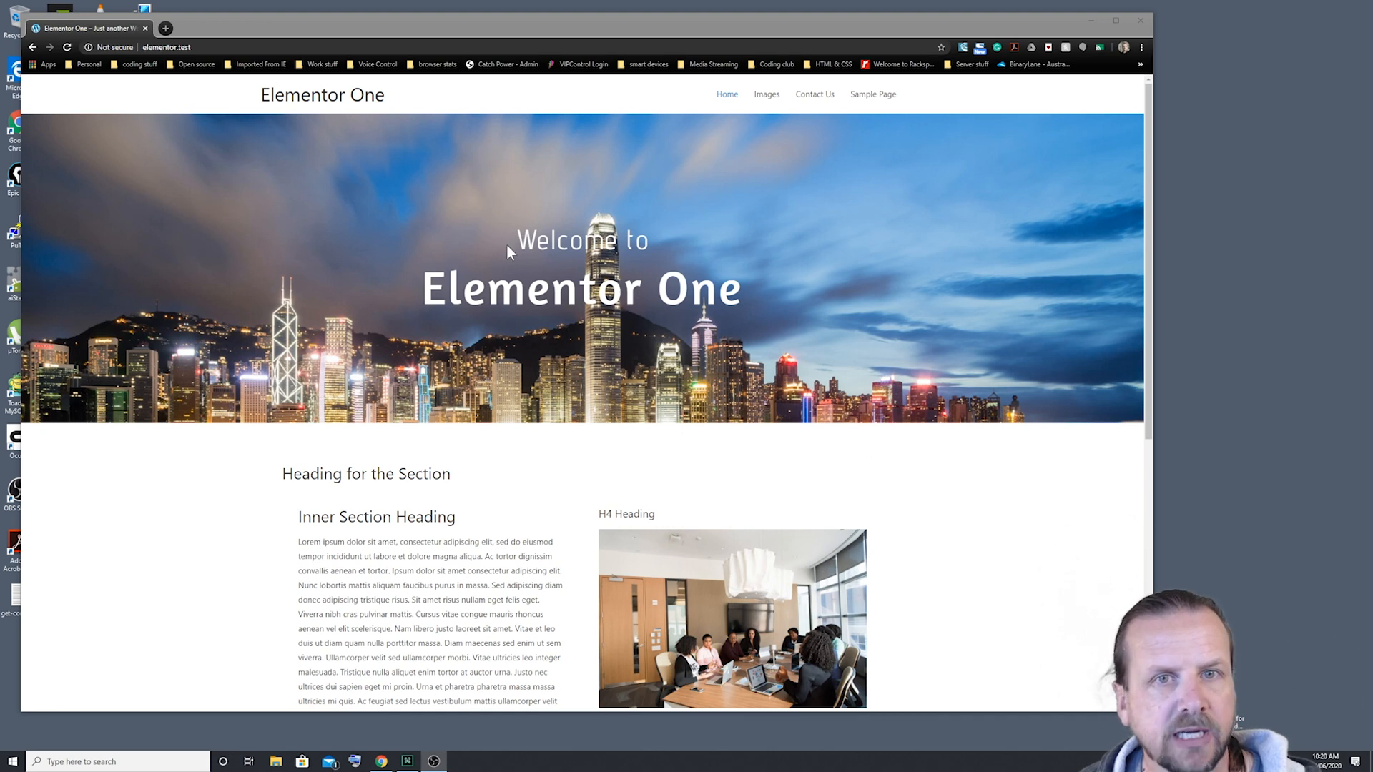
# Step: Open the Sample Page, scroll down to its Contact Form 7 section, then back to the top
pyautogui.click(879, 103)
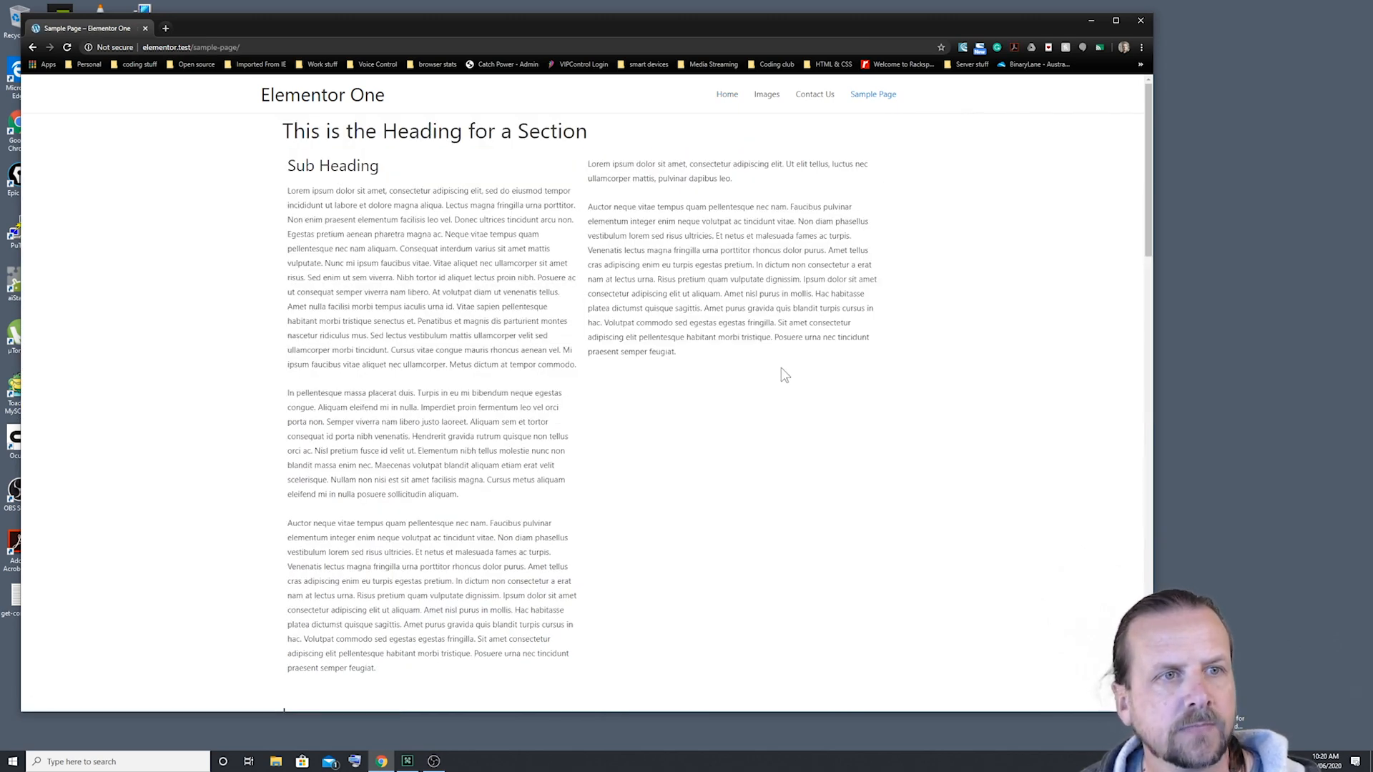
pyautogui.scroll(-10, 783, 377)
pyautogui.scroll(-10, 787, 379)
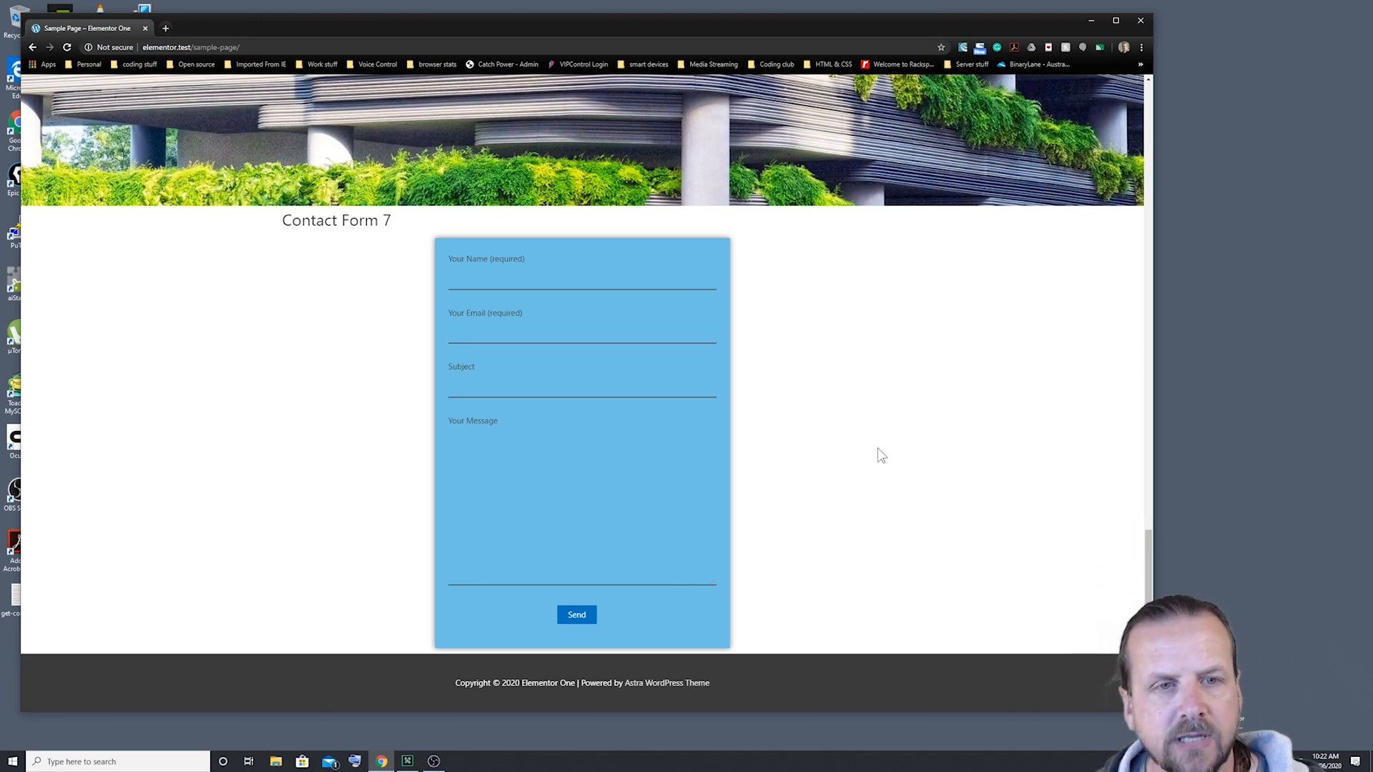
pyautogui.scroll(10, 892, 425)
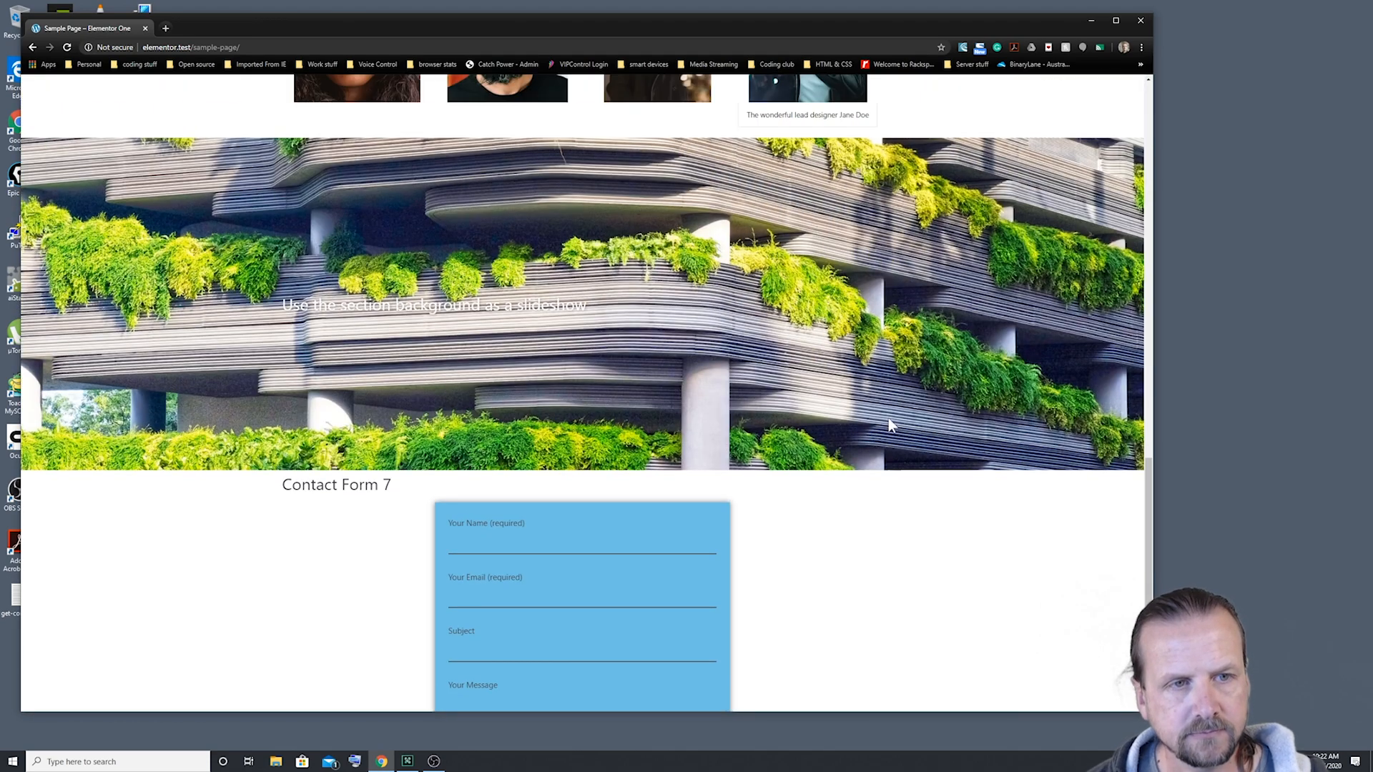
pyautogui.scroll(15, 893, 429)
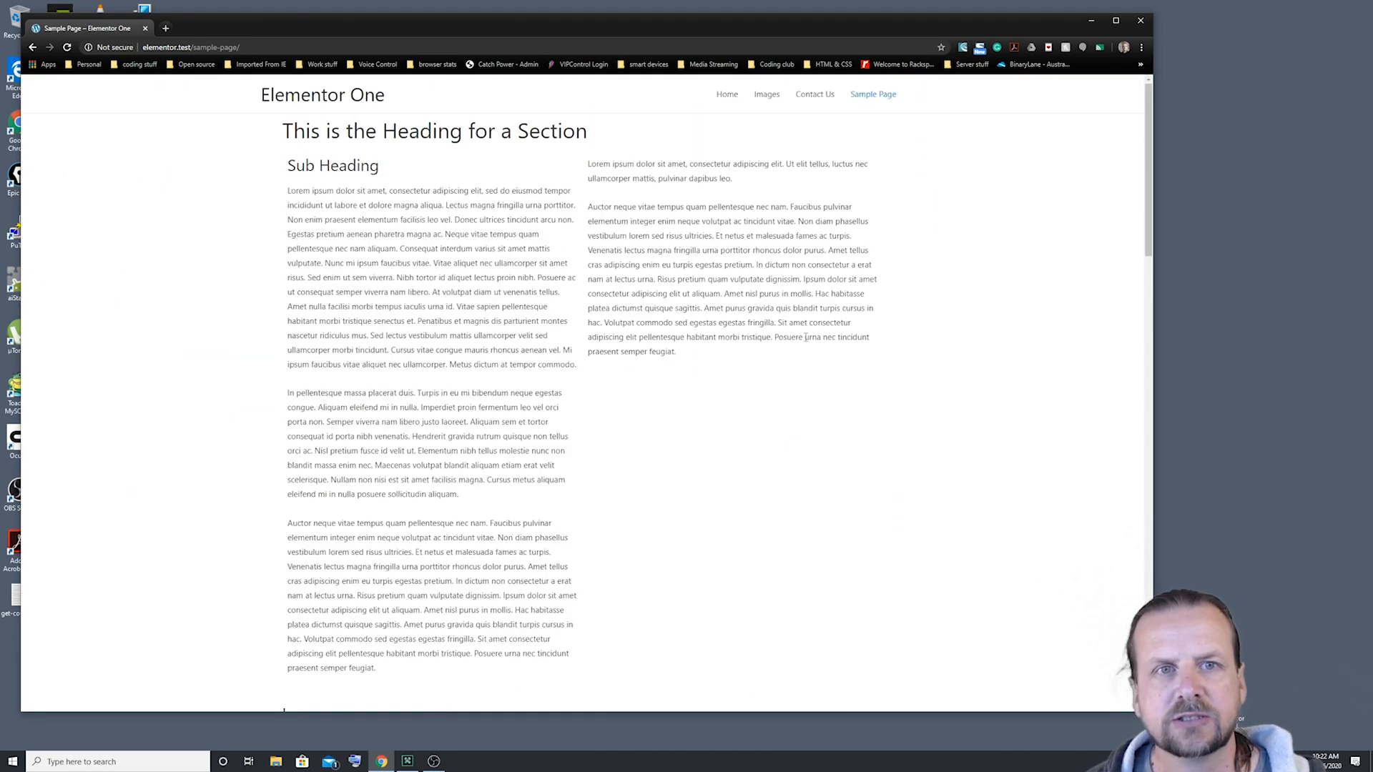
# Step: Go to /wp-admin, sign in with the admin account and password, and show Installed Plugins
pyautogui.moveTo(272, 45); pyautogui.dragTo(193, 48)
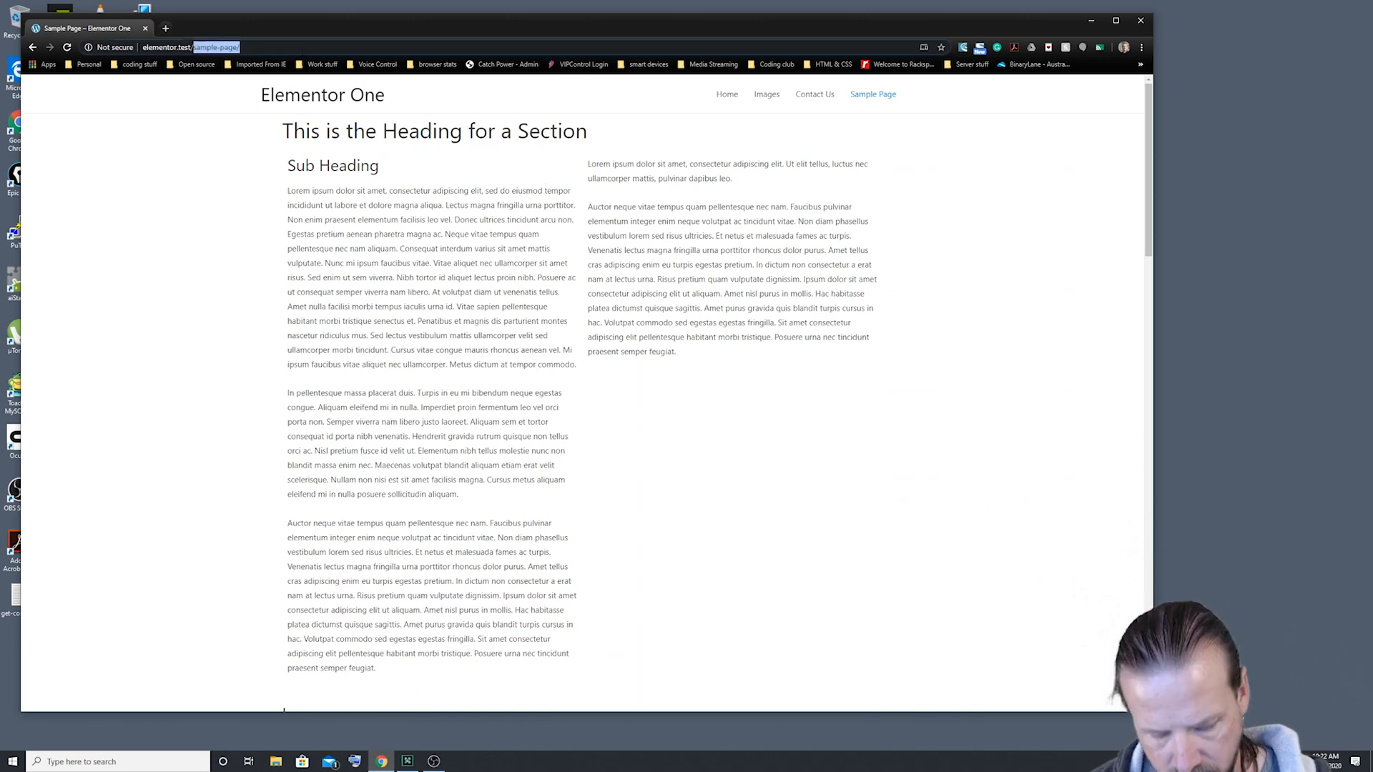
pyautogui.write('wp-admin')
pyautogui.press('Return')
pyautogui.click(580, 260)
pyautogui.write('admin')
pyautogui.click(560, 310)
pyautogui.write('••••••••')
pyautogui.press('Return')
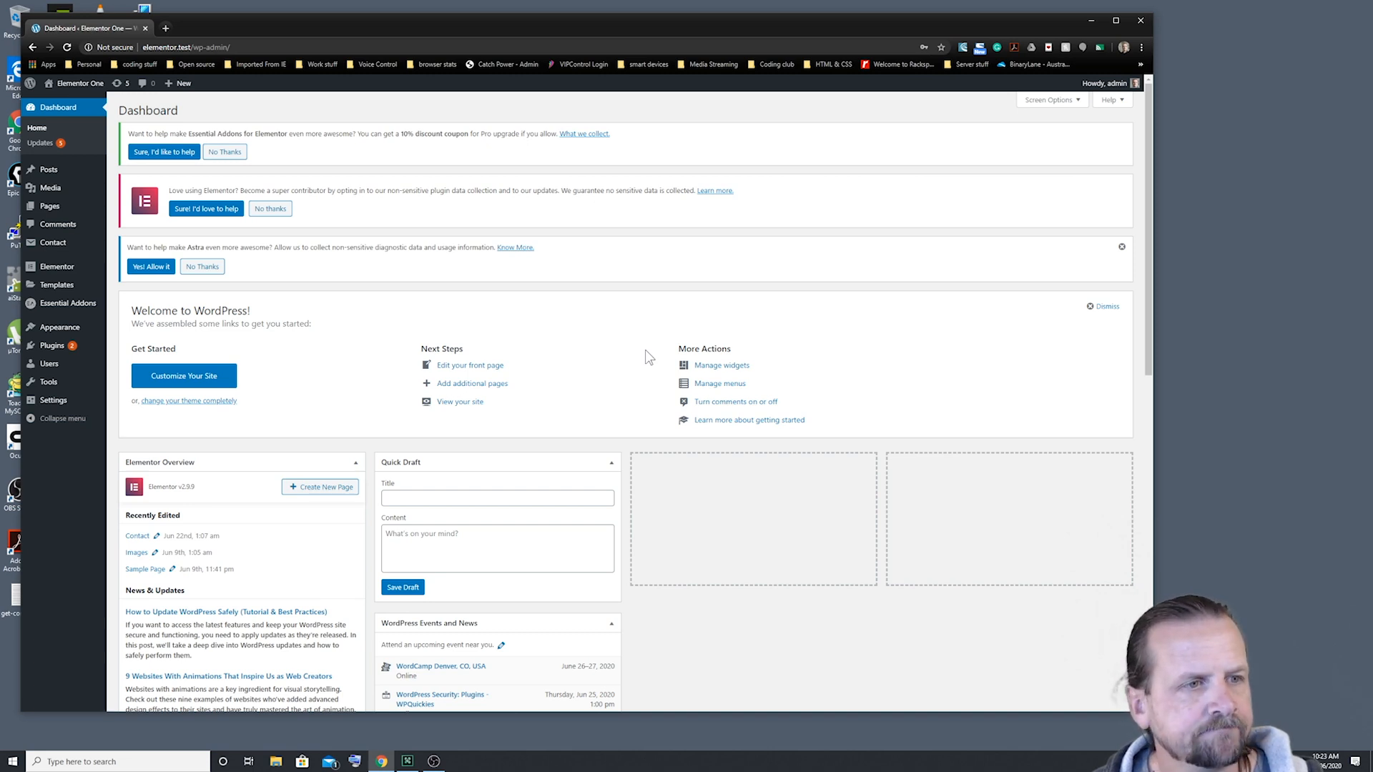
pyautogui.moveTo(56, 351)
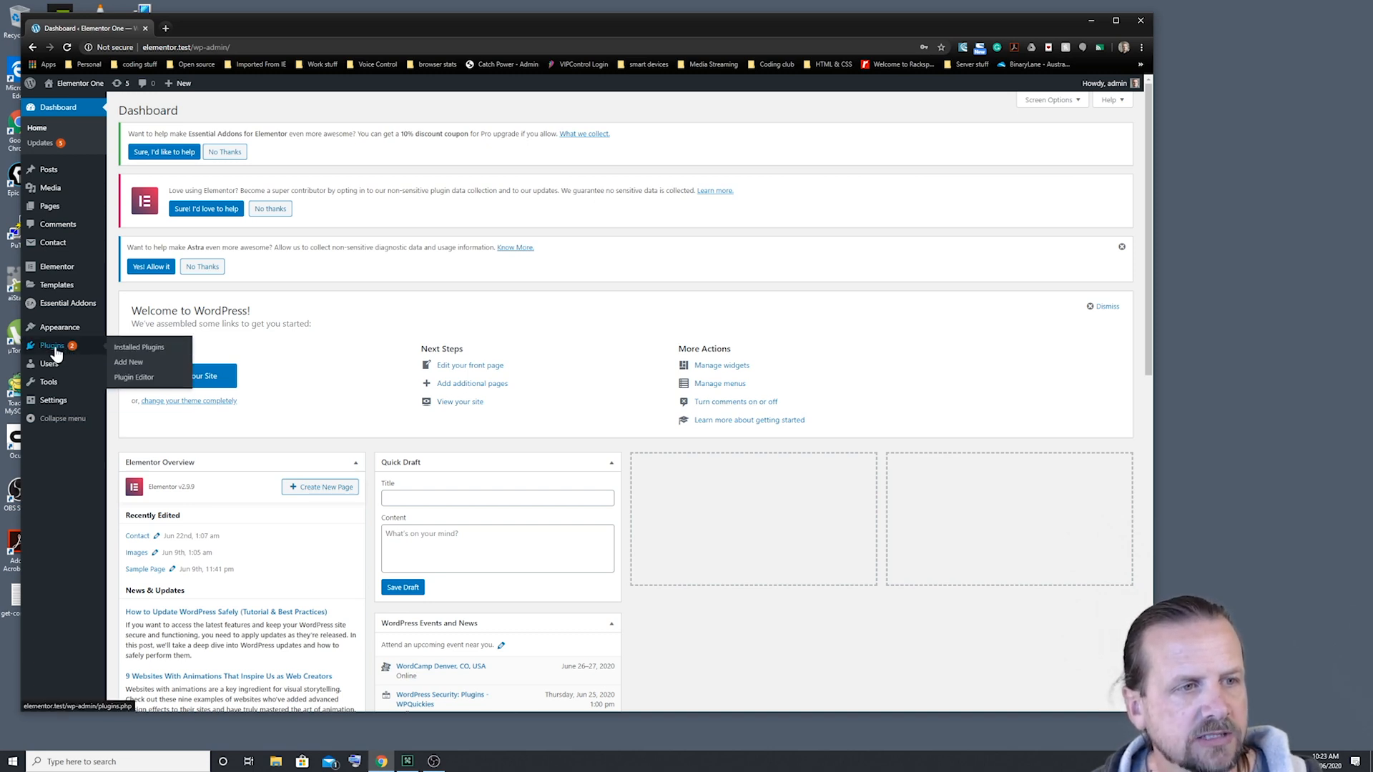
pyautogui.click(56, 351)
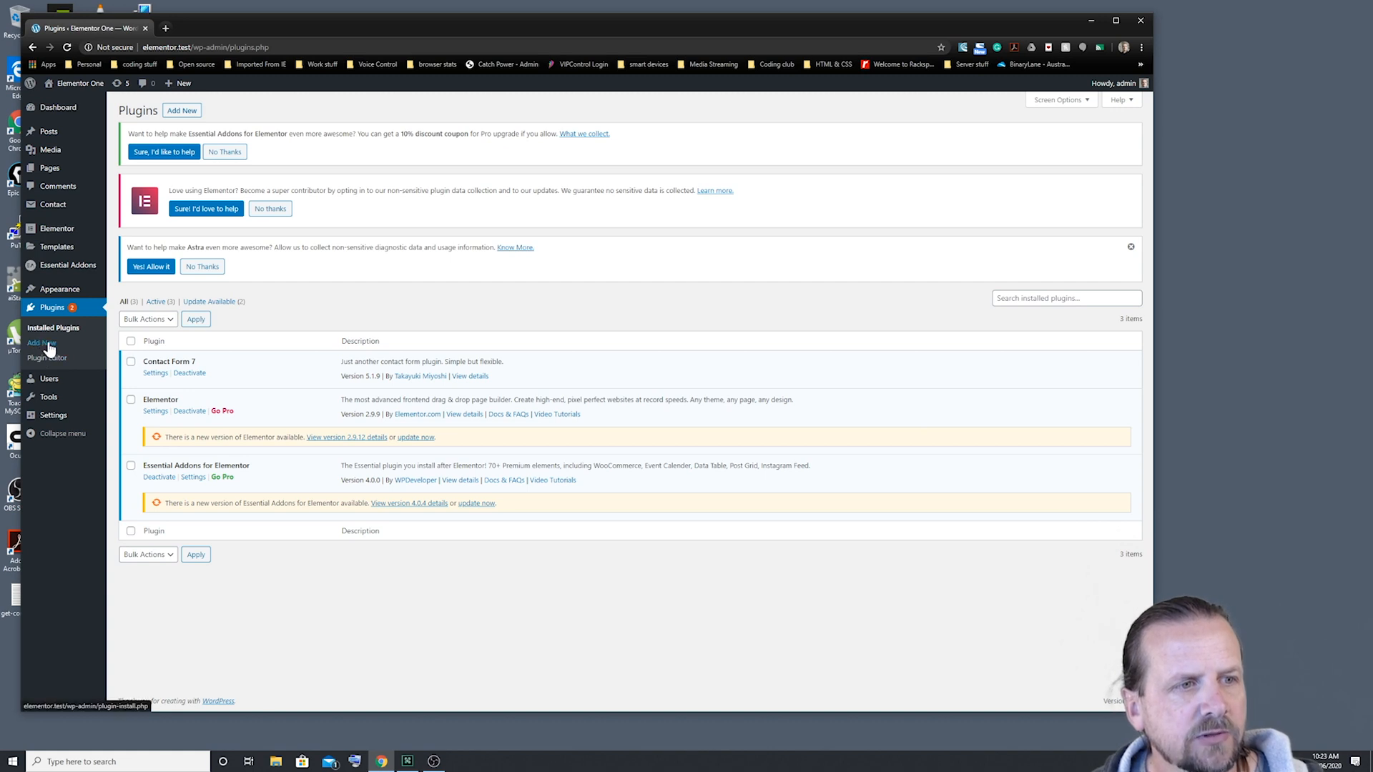
pyautogui.click(185, 112)
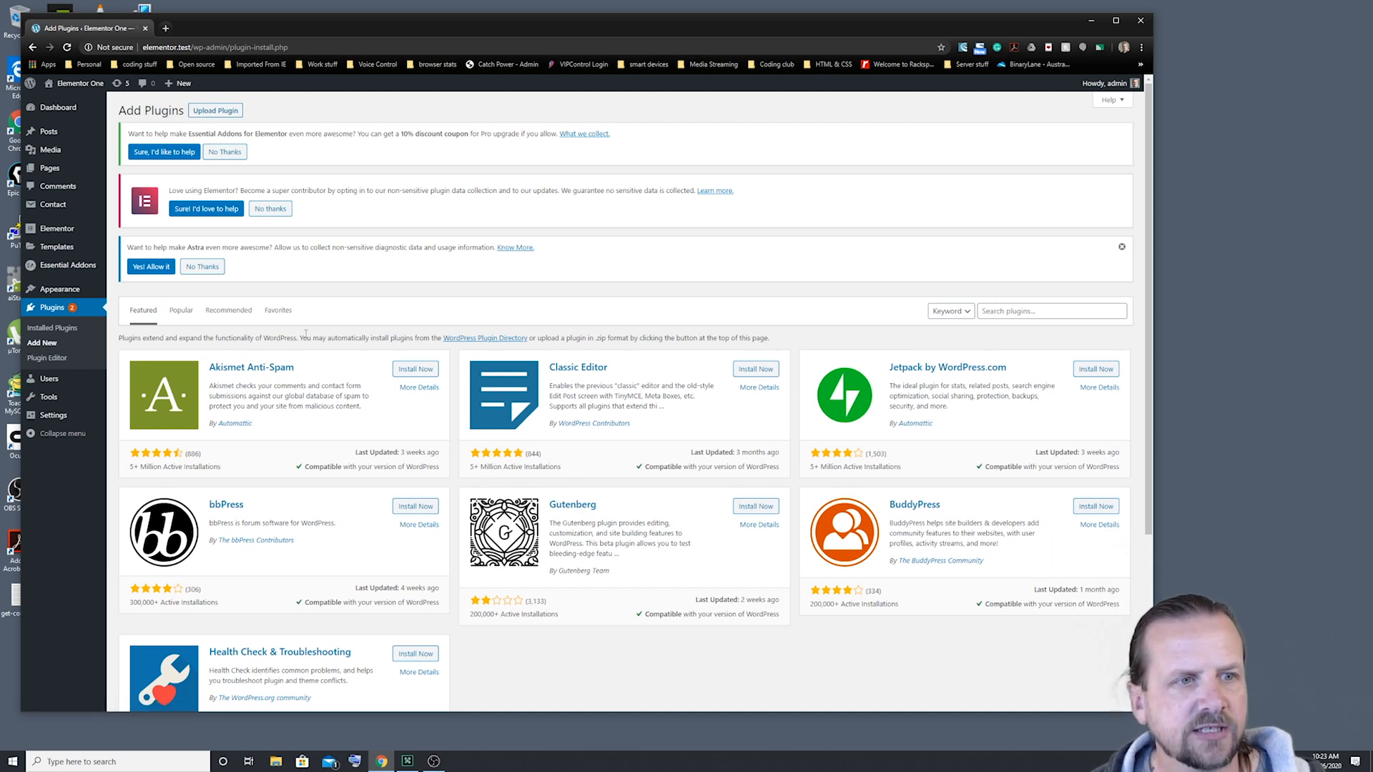
pyautogui.click(1027, 311)
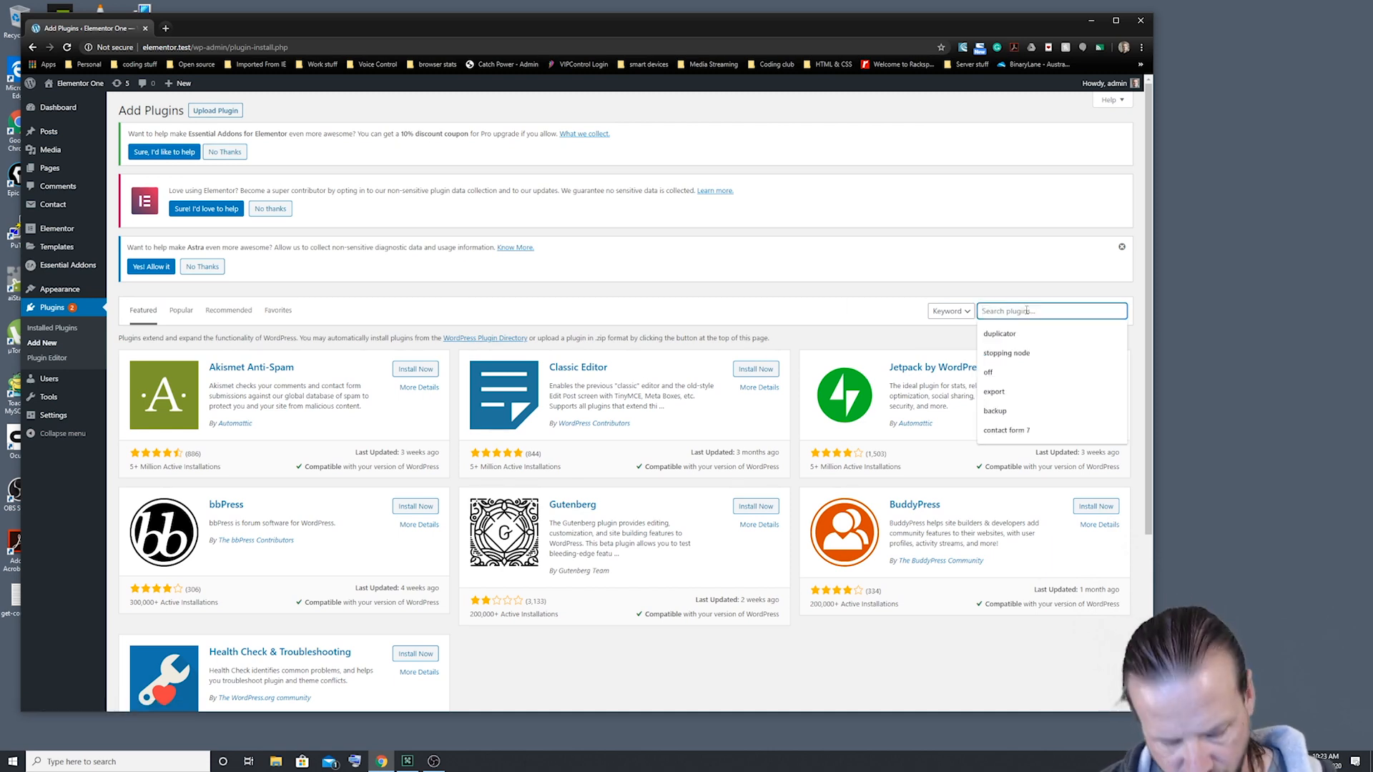
pyautogui.write('conta')
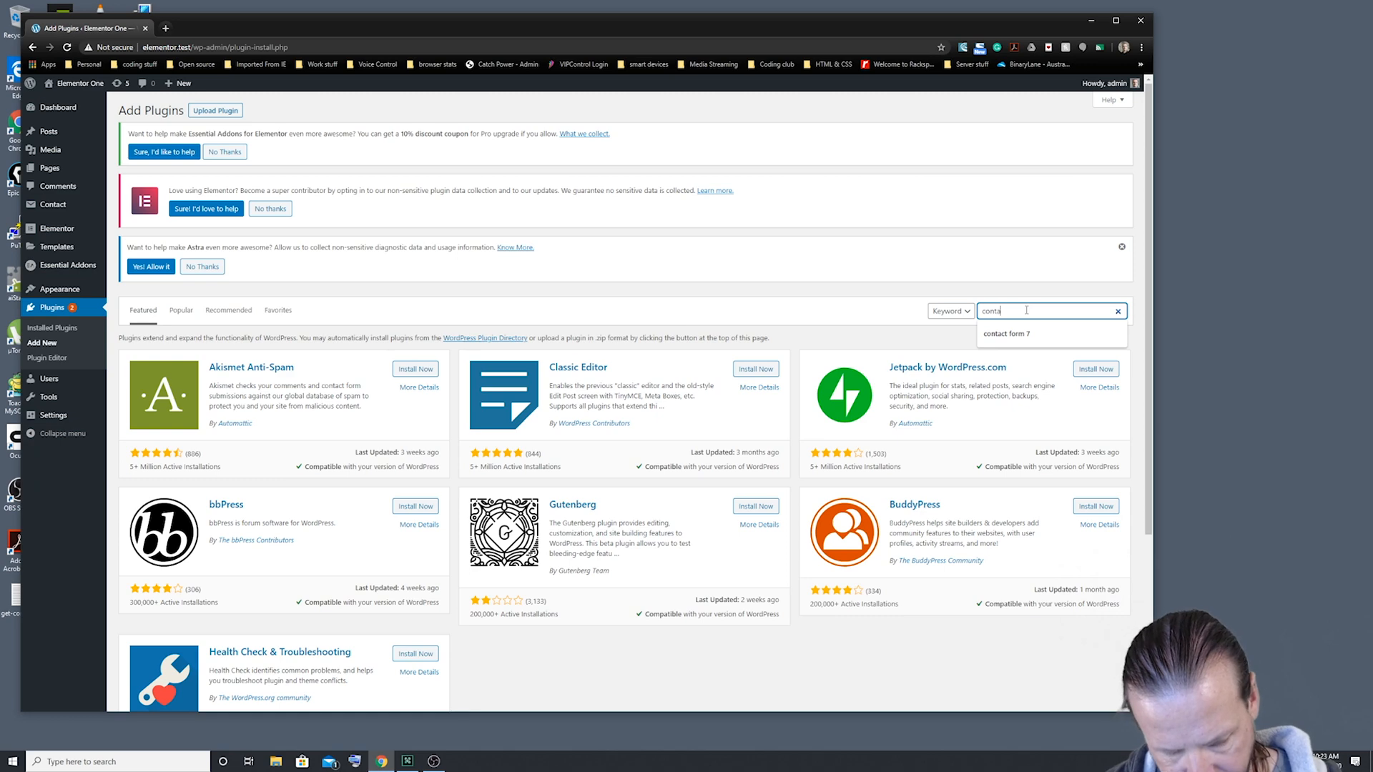
pyautogui.write('ct form')
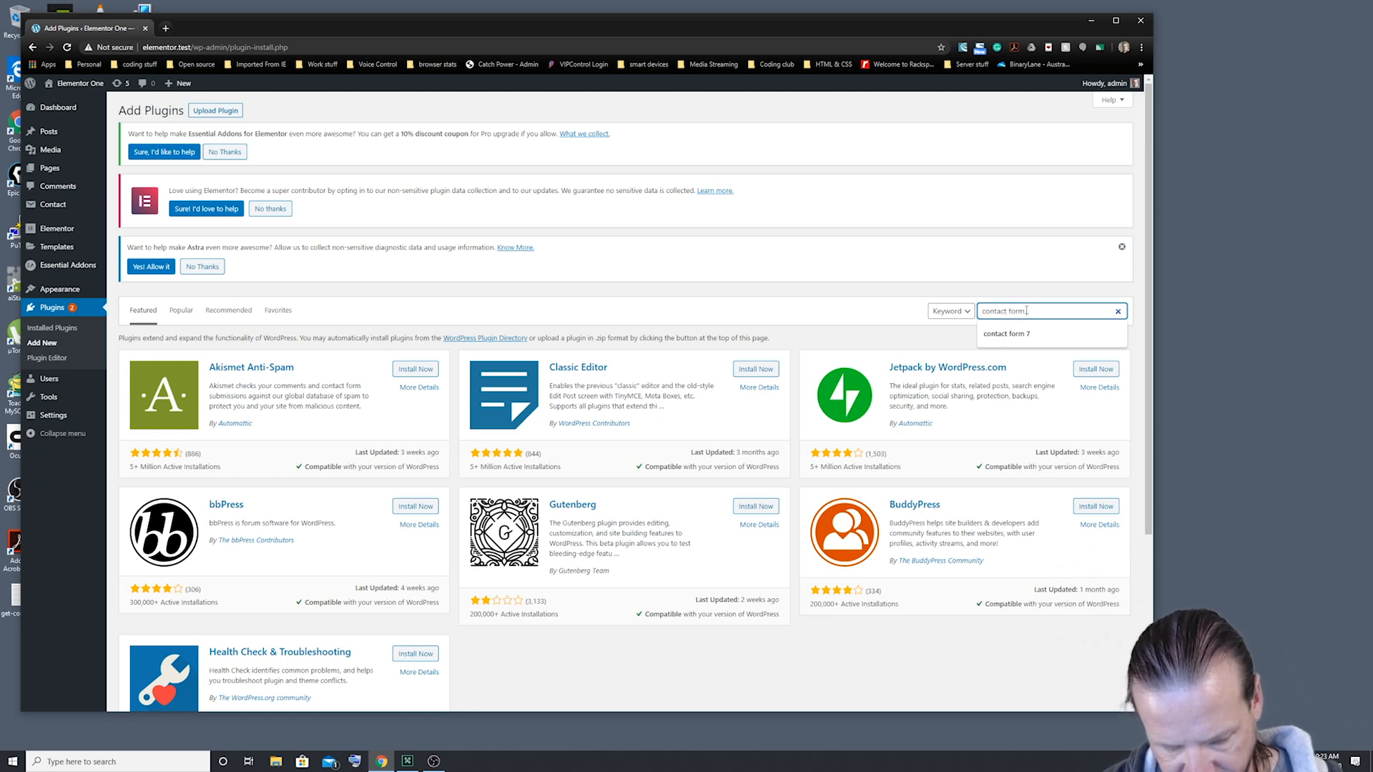
pyautogui.write(' 7')
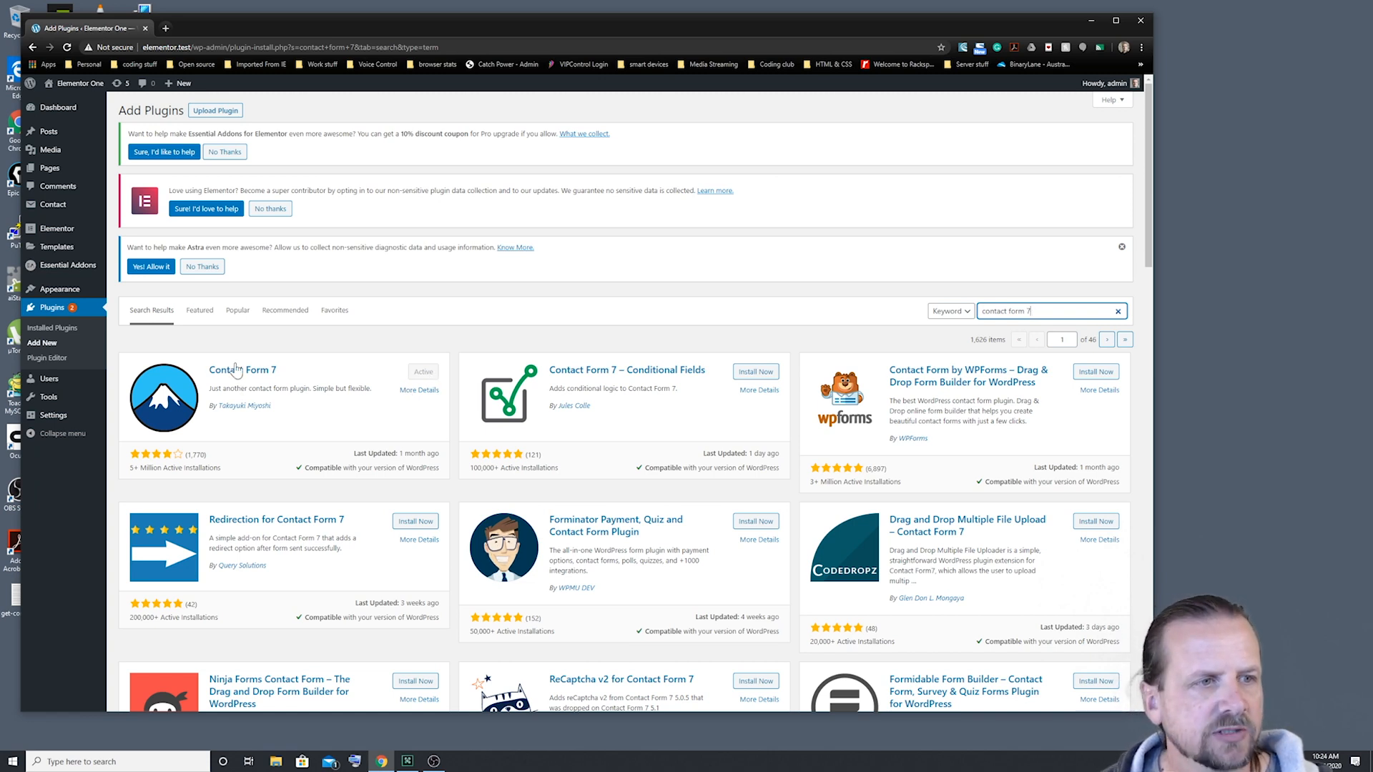
pyautogui.click(58, 330)
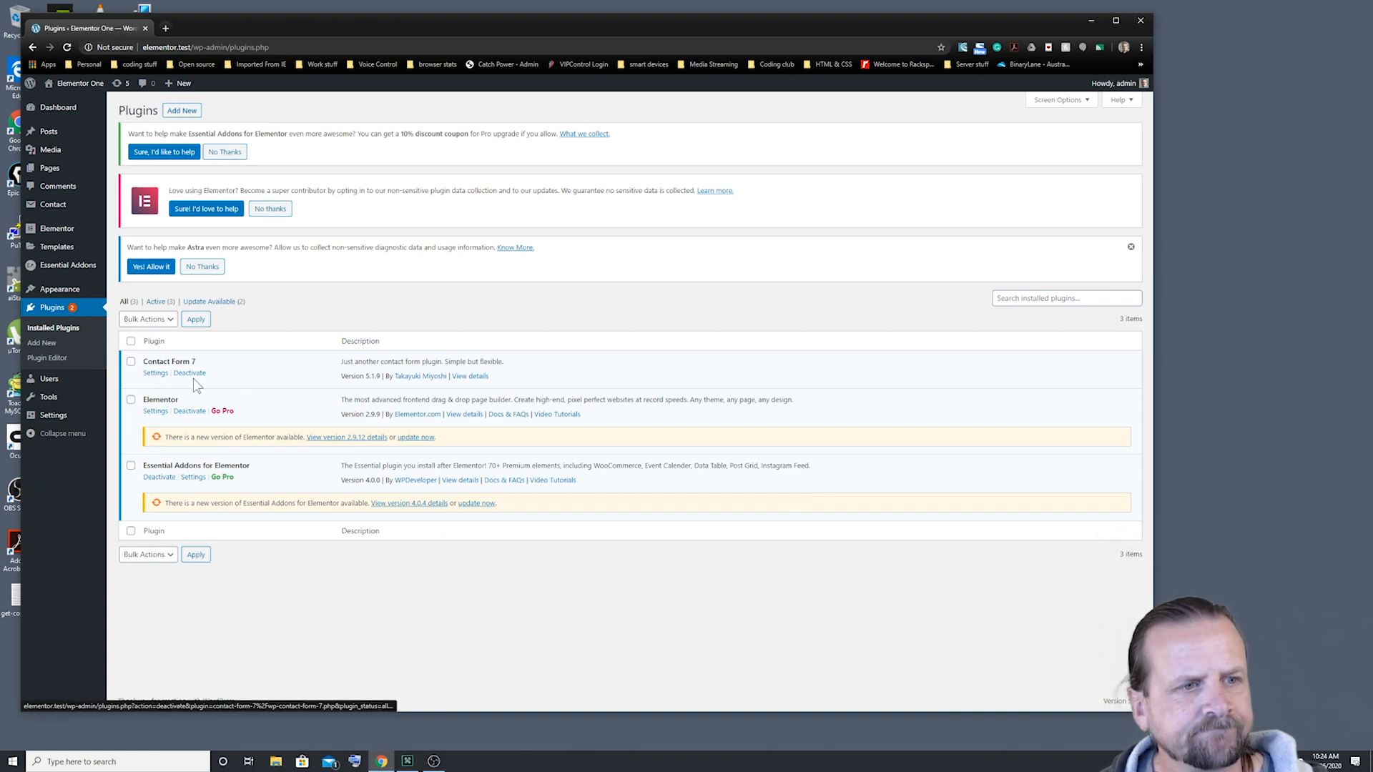
# Step: Open Contact Form 7's Settings from the plugins list to see Contact form 1
pyautogui.click(157, 374)
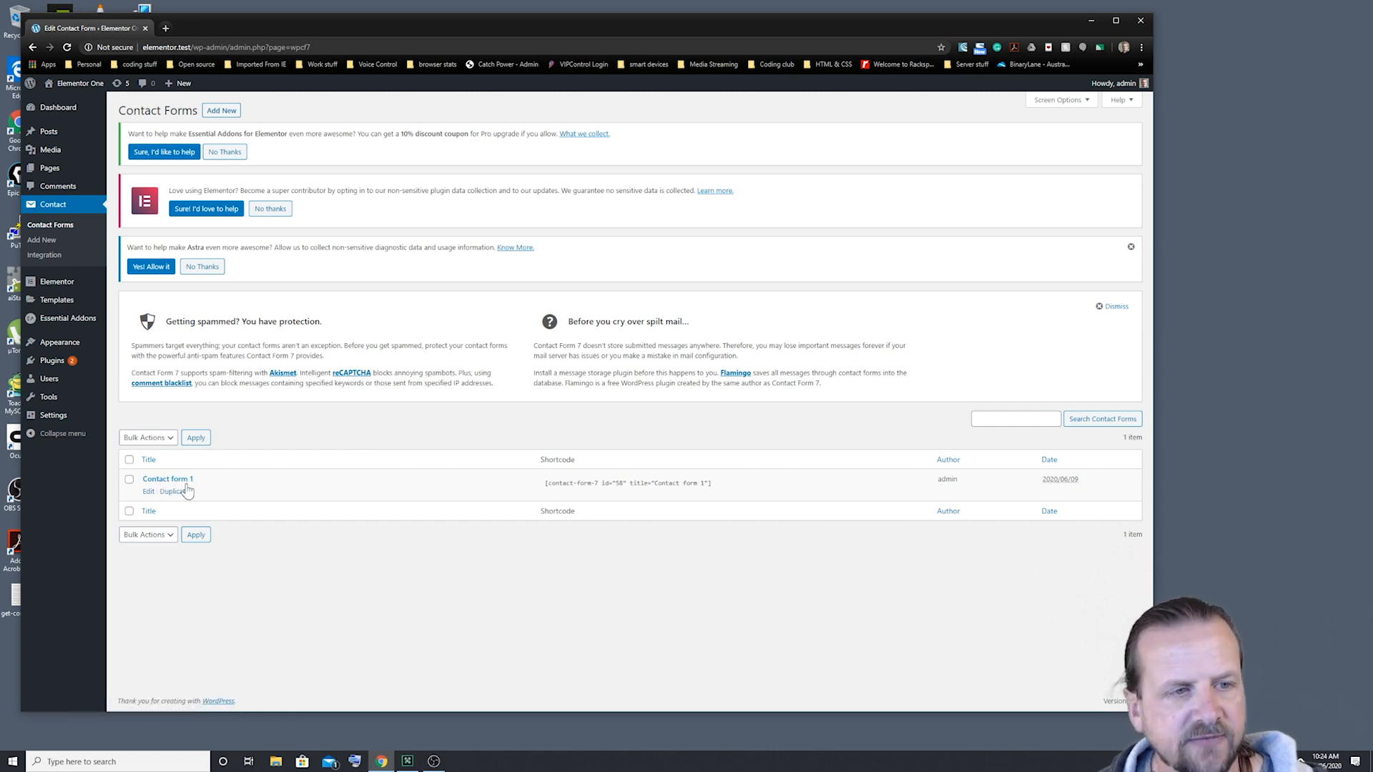
# Step: Edit Contact form 1 and scroll down to its form template and Save button
pyautogui.click(148, 492)
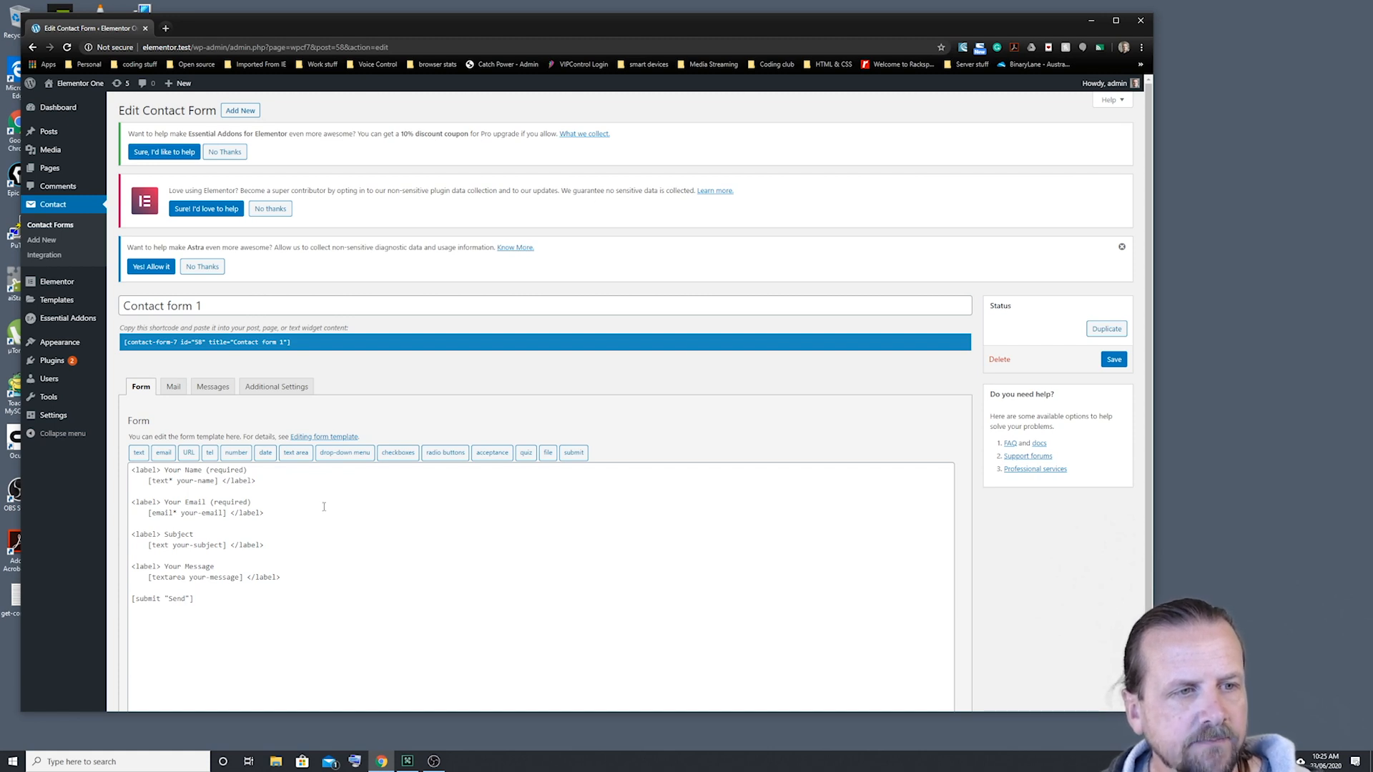
pyautogui.scroll(-2, 321, 496)
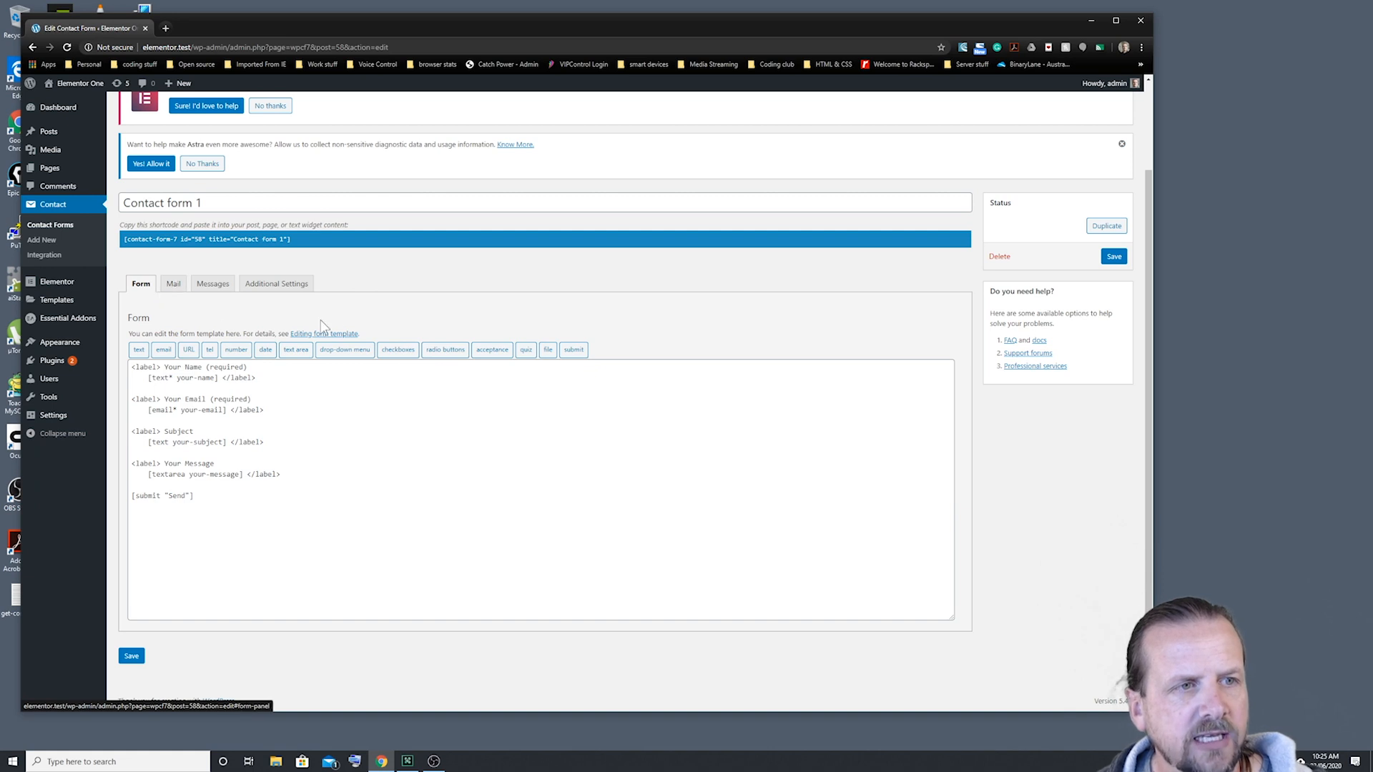
# Step: Look over Contact form 1's Mail settings and its Messages texts
pyautogui.click(172, 286)
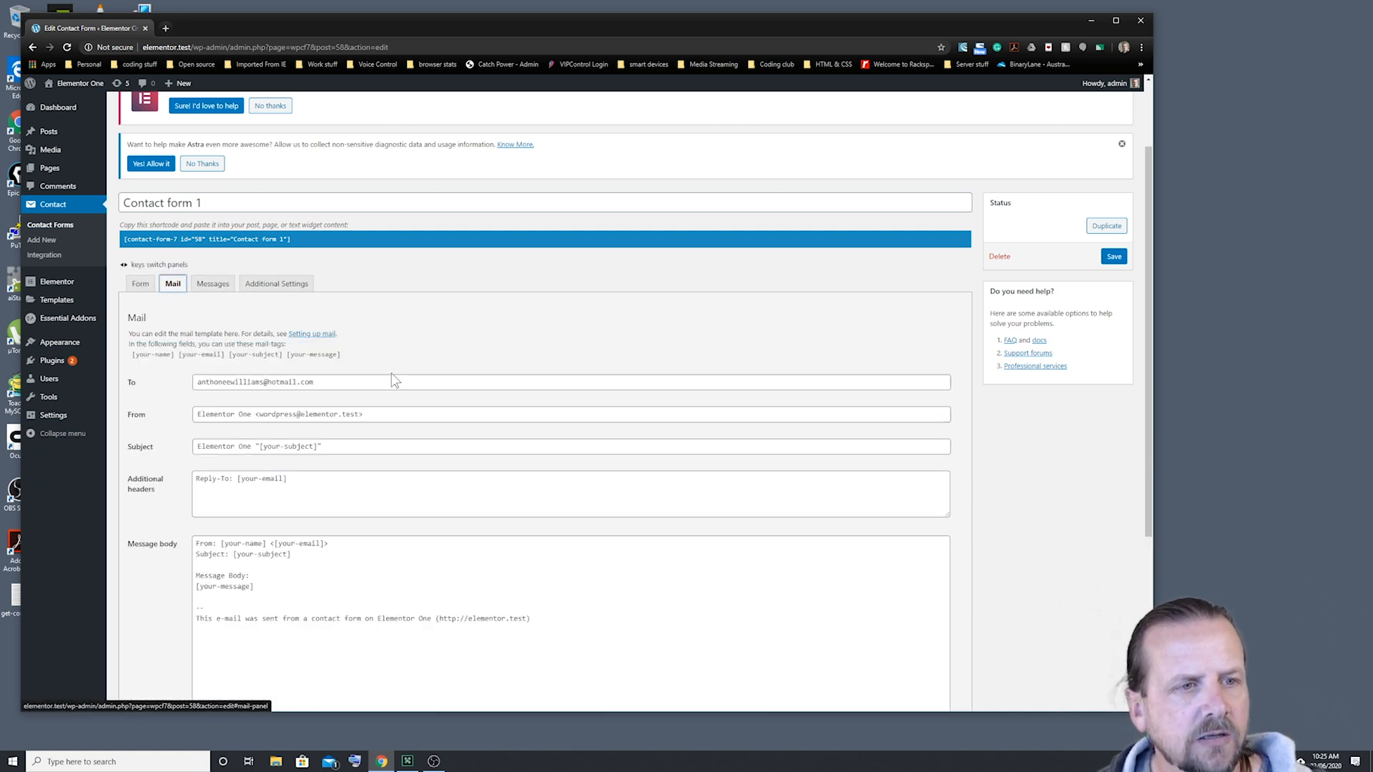
pyautogui.scroll(-2, 449, 390)
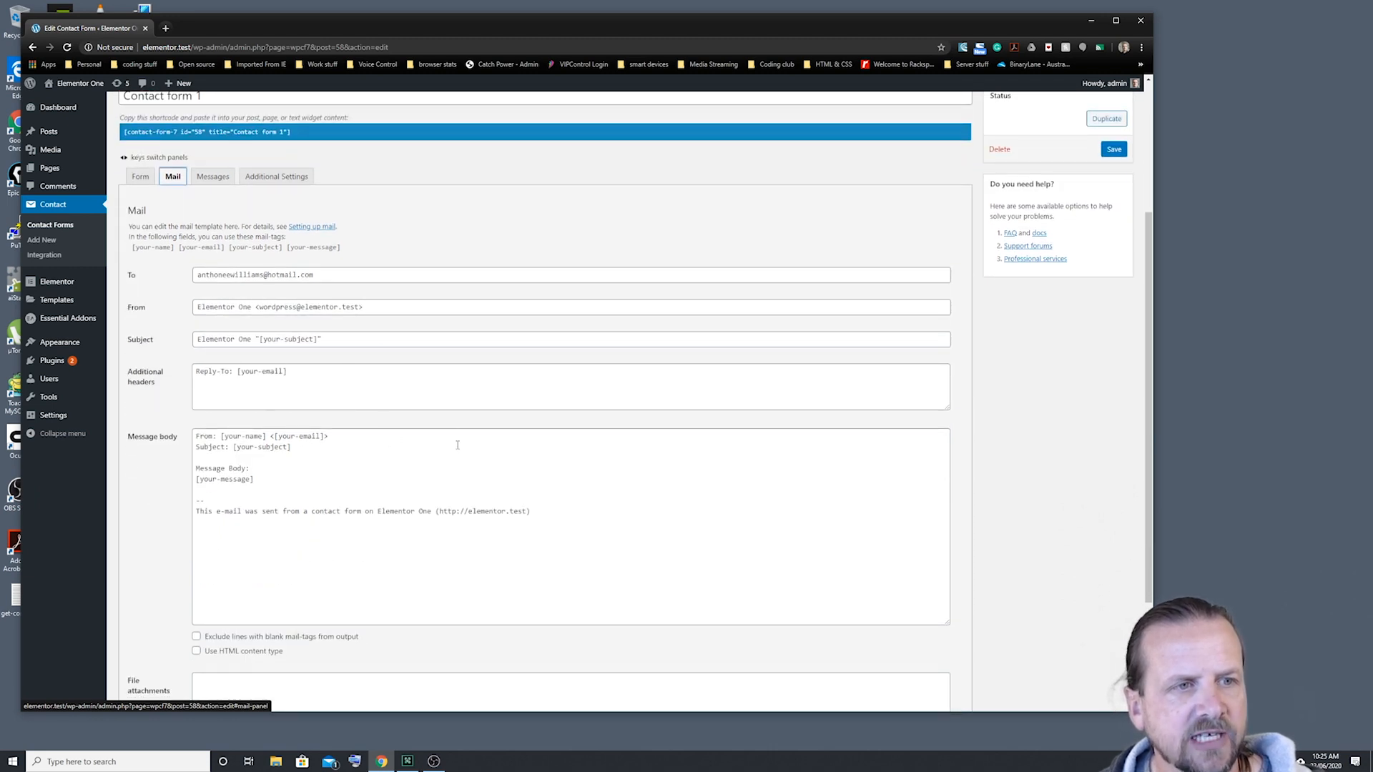
pyautogui.scroll(-3, 441, 392)
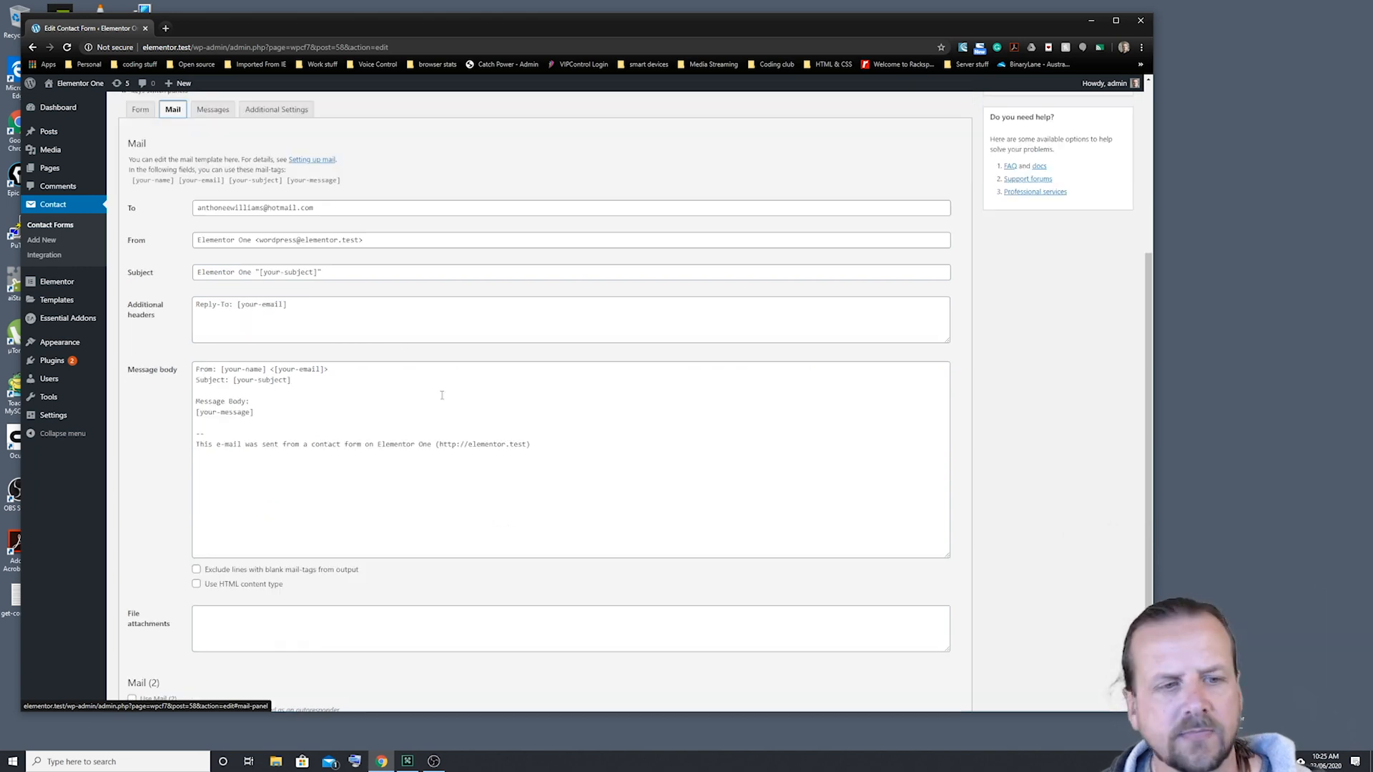
pyautogui.scroll(5, 441, 393)
pyautogui.click(207, 283)
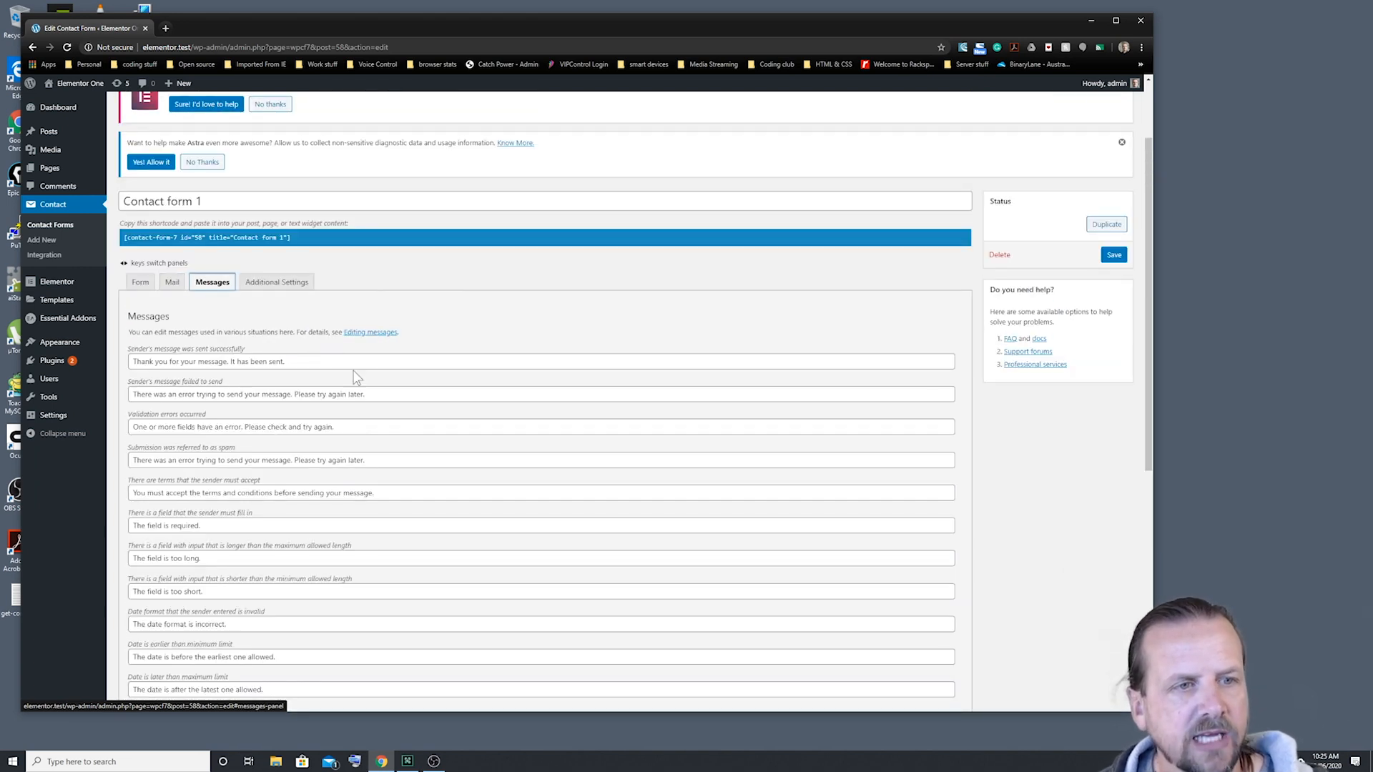
pyautogui.scroll(-4, 284, 432)
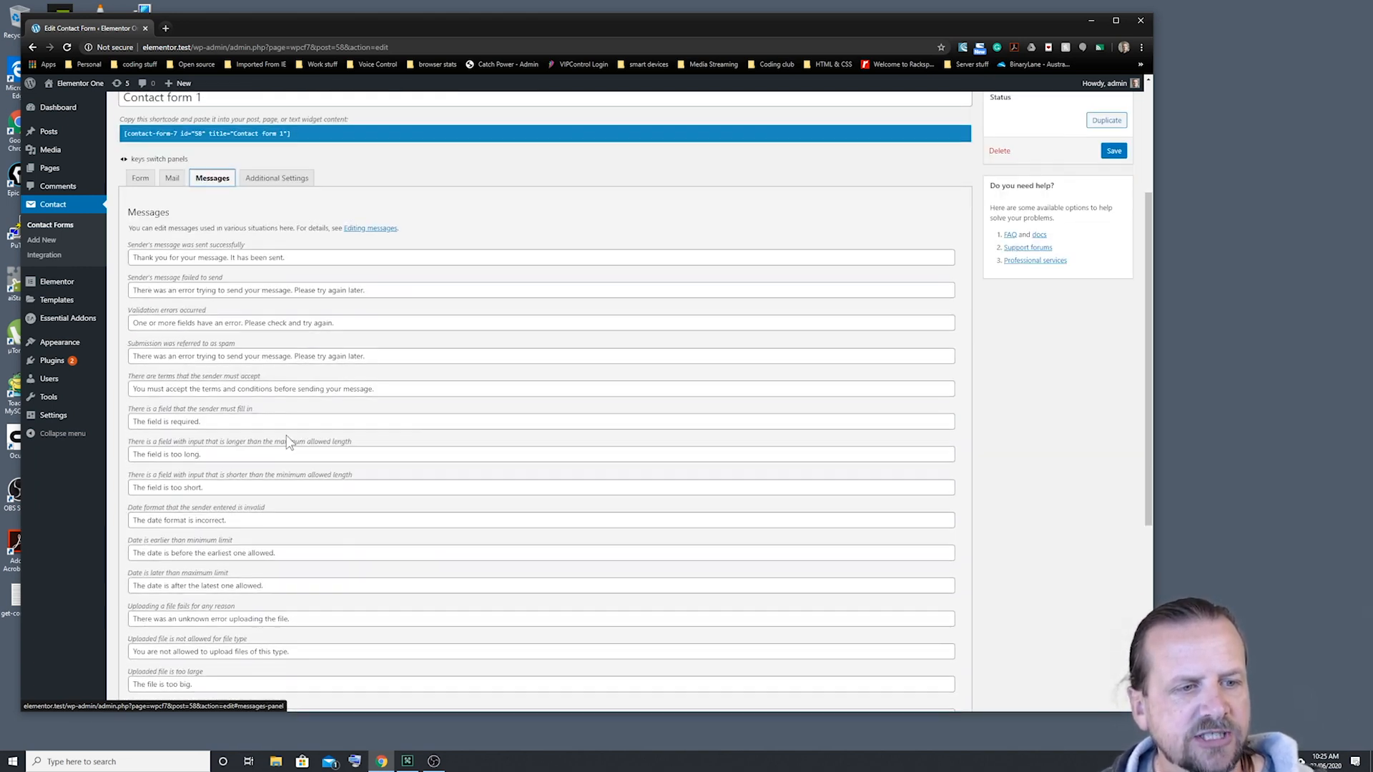
pyautogui.scroll(5, 286, 445)
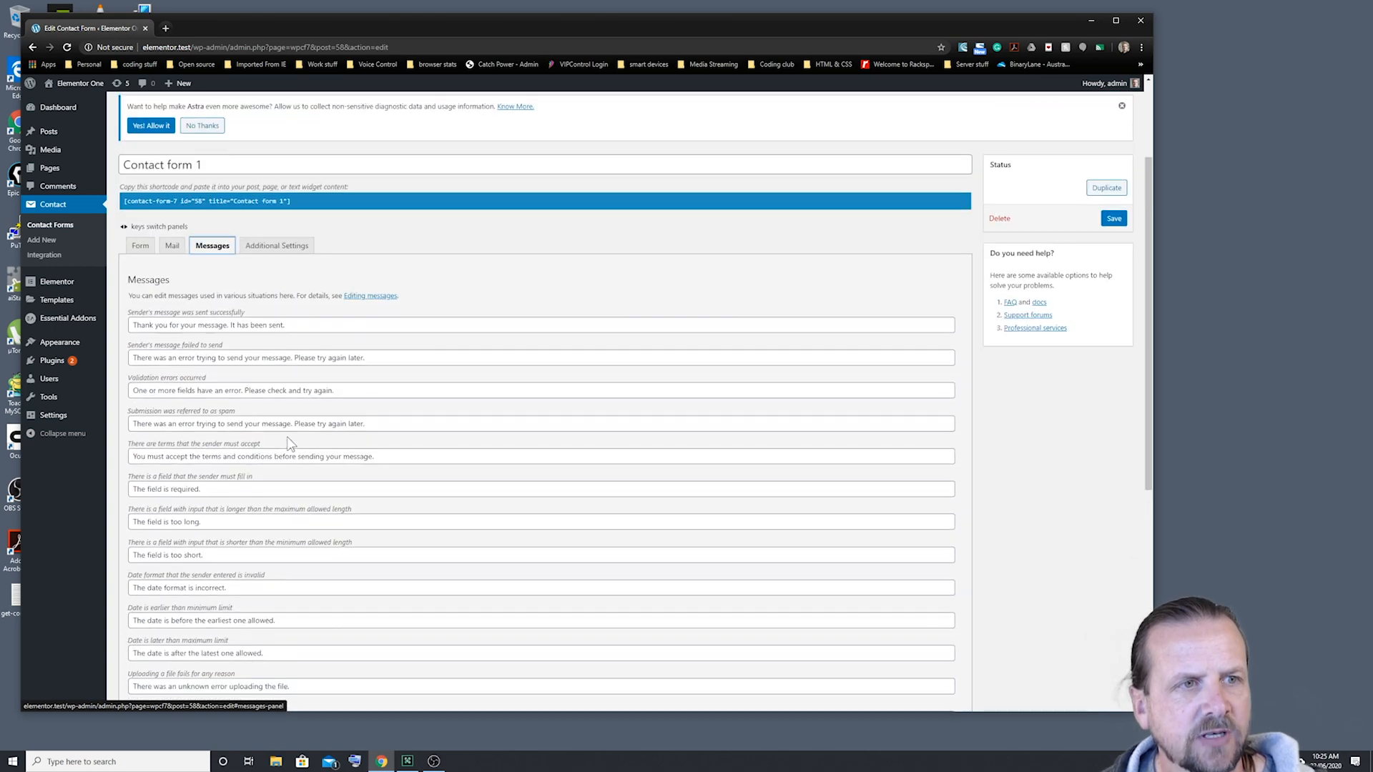
# Step: Check Additional Settings and the Form template, return to Mail, then go to Pages
pyautogui.click(269, 338)
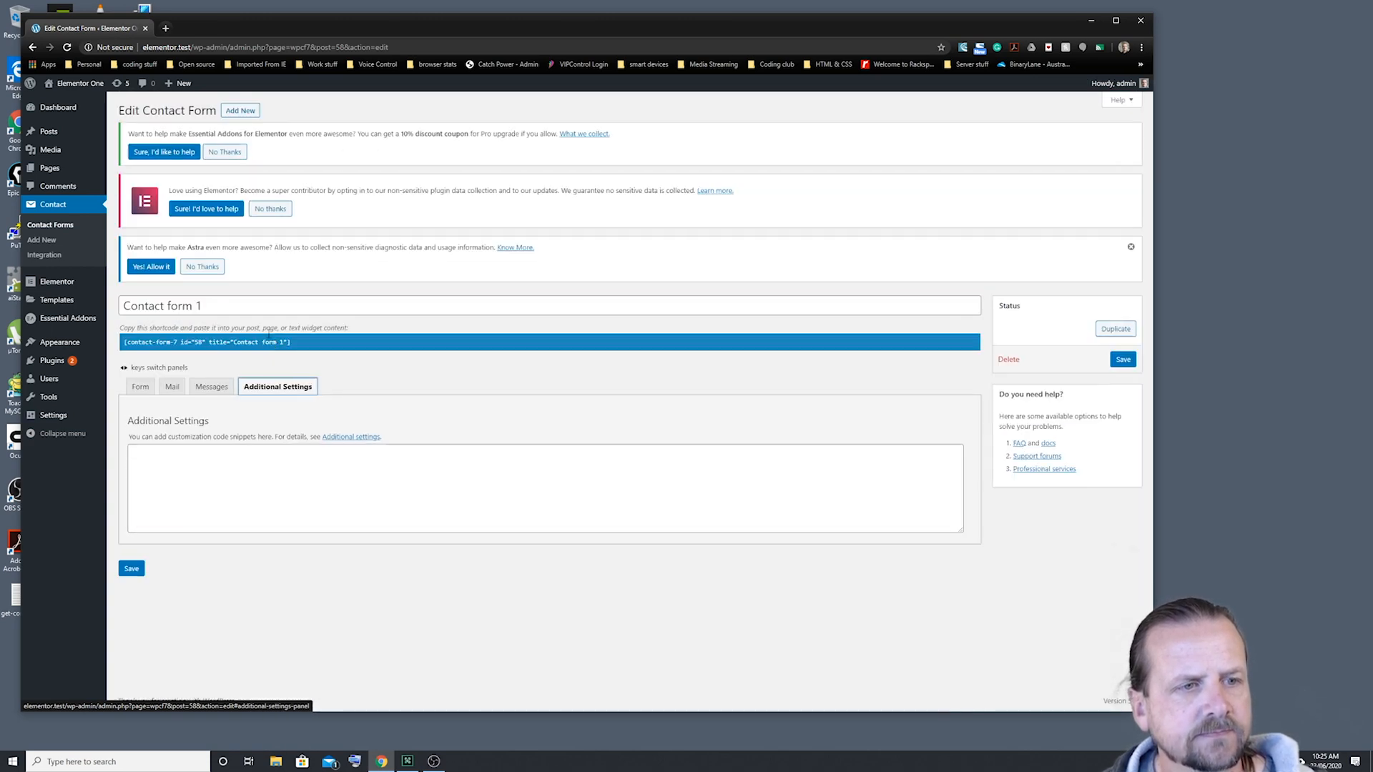
pyautogui.click(140, 390)
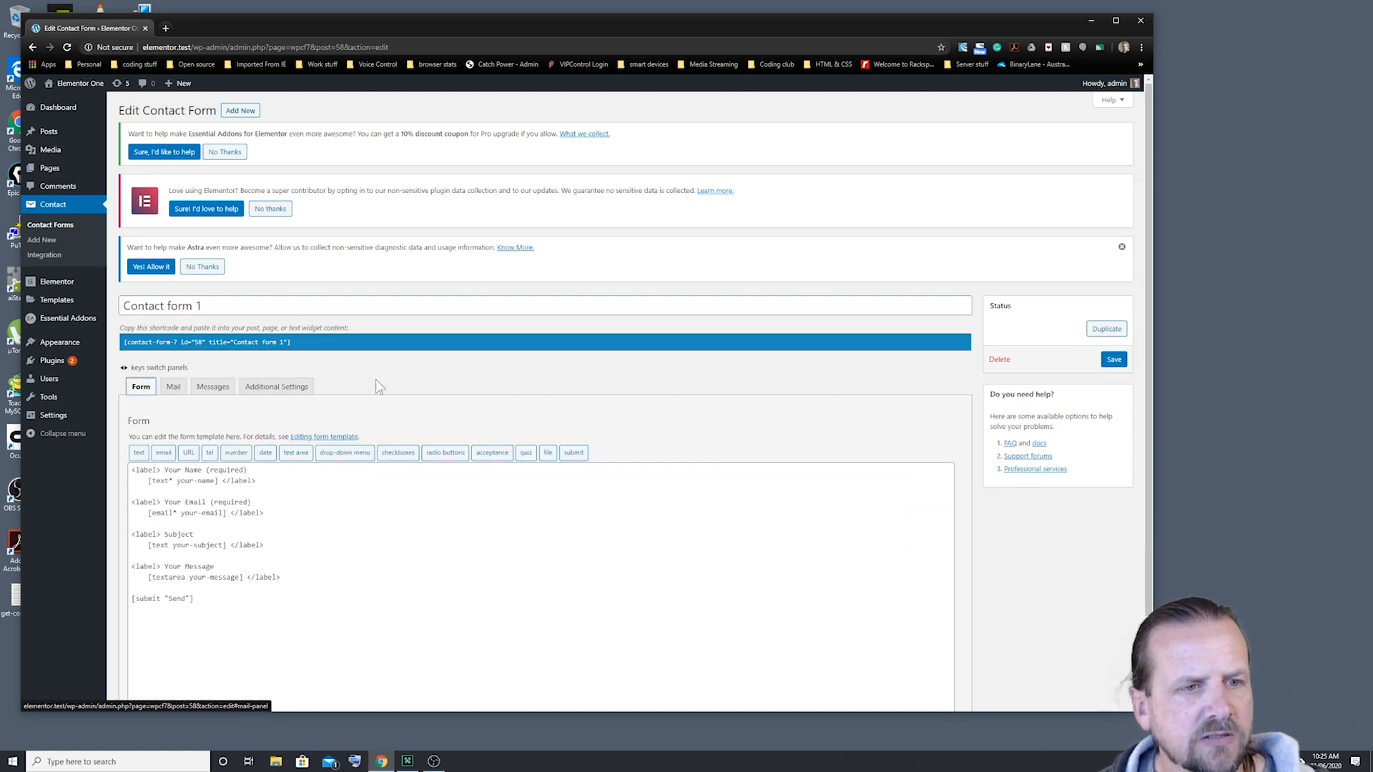
pyautogui.press('Right')
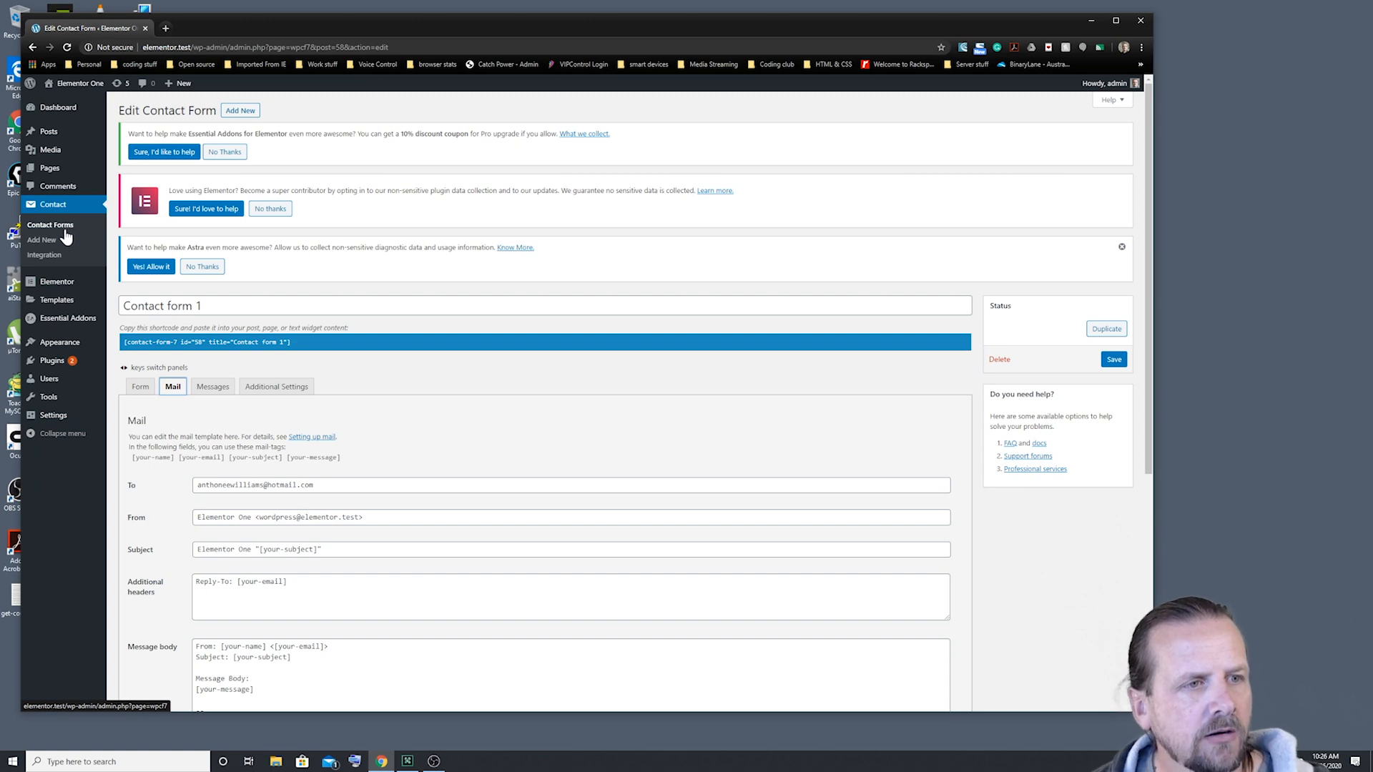
pyautogui.moveTo(77, 309)
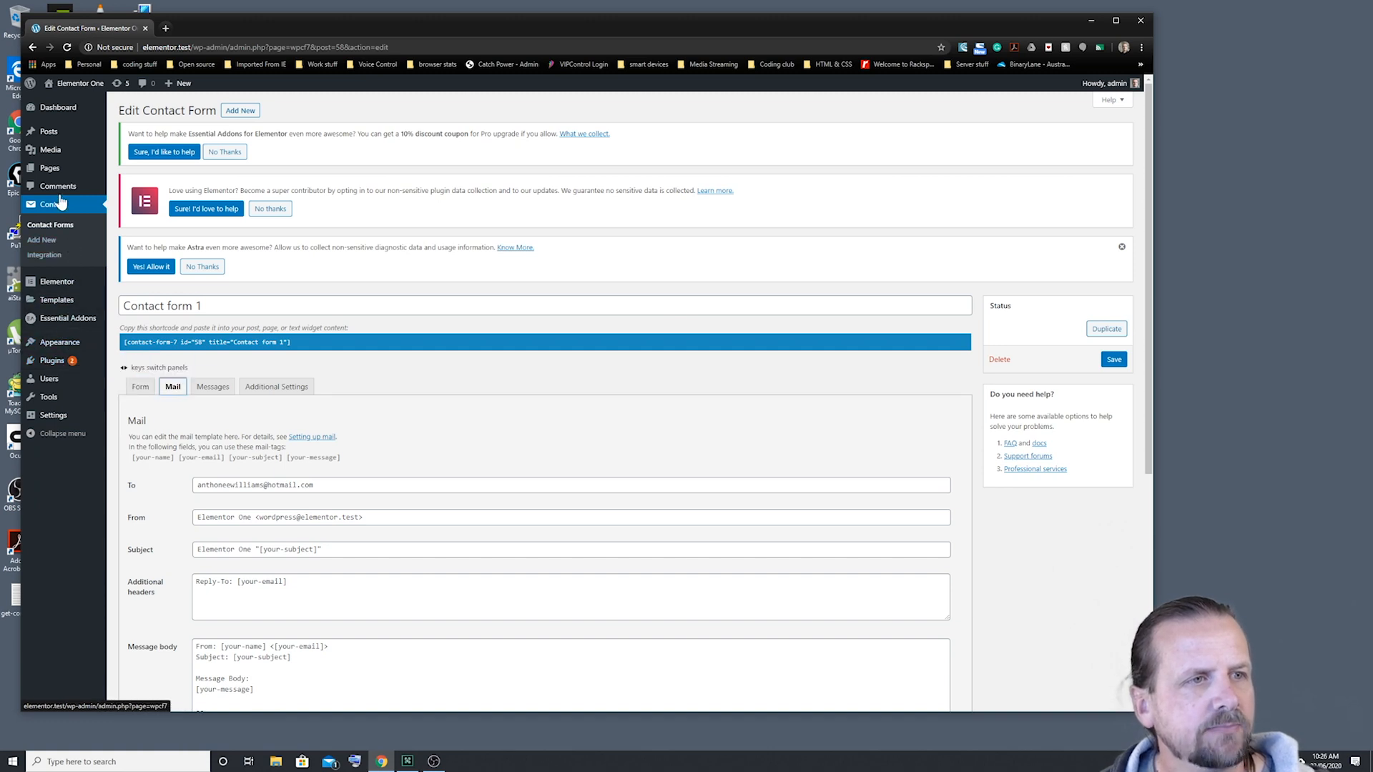
pyautogui.click(49, 170)
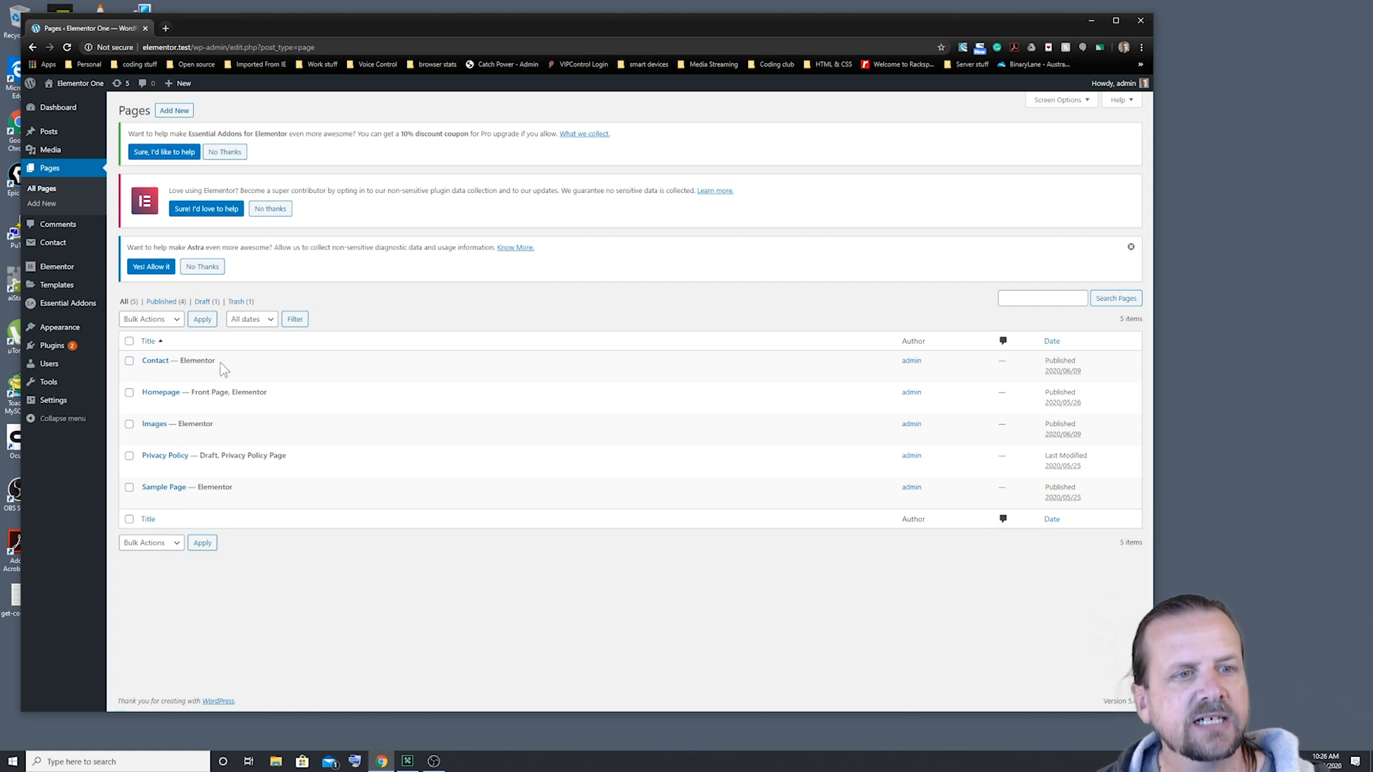
# Step: Reveal the Contact page's row actions in the Pages list
pyautogui.moveTo(207, 370)
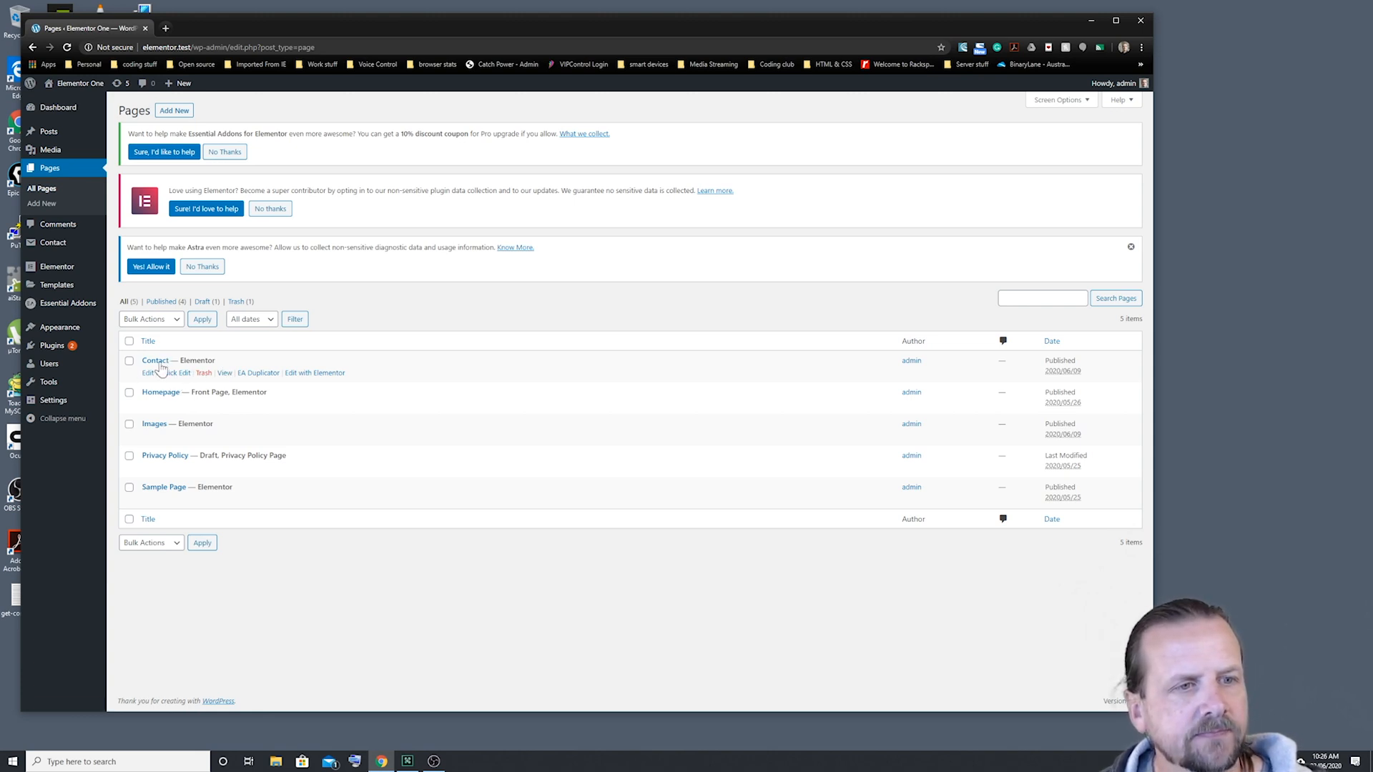
# Step: Edit Contact in Elementor, add a single-column section, and show the widgets list
pyautogui.click(313, 373)
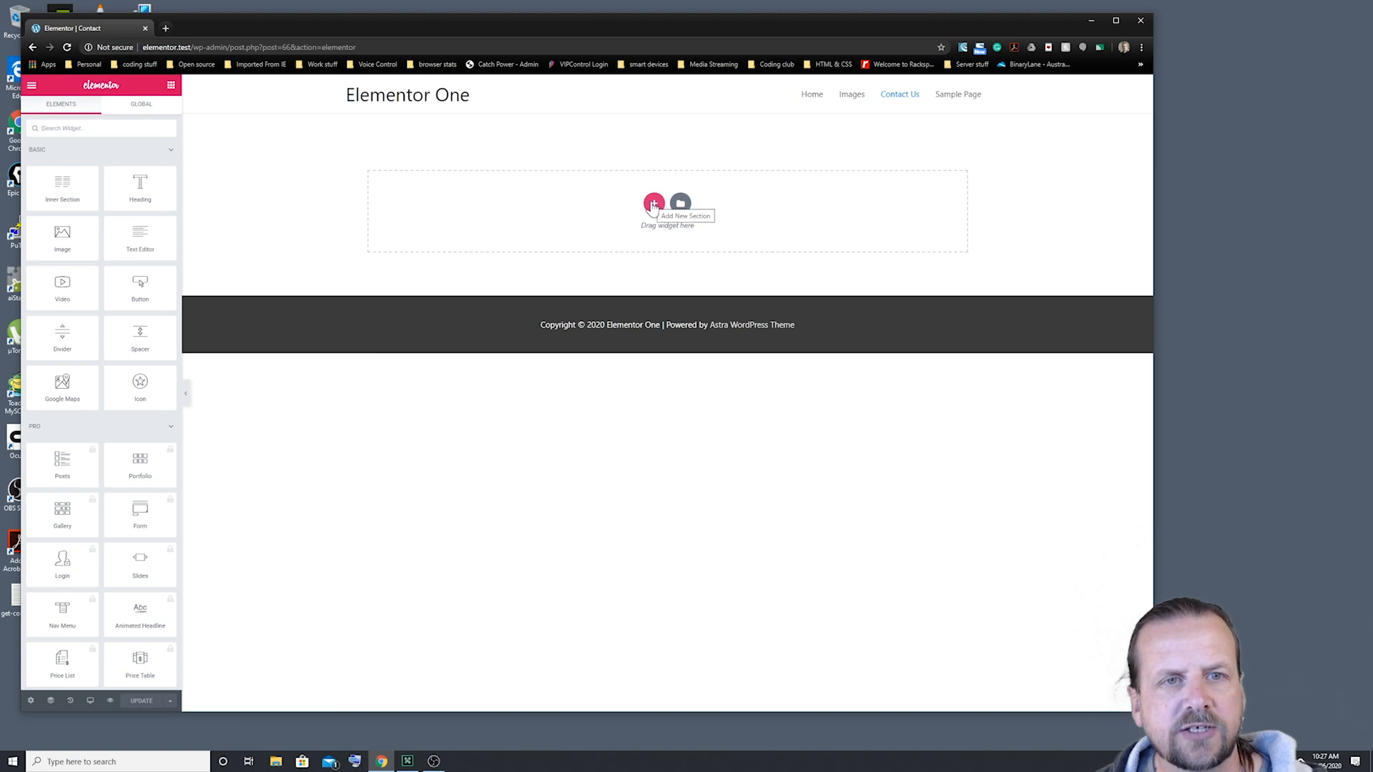
pyautogui.click(653, 205)
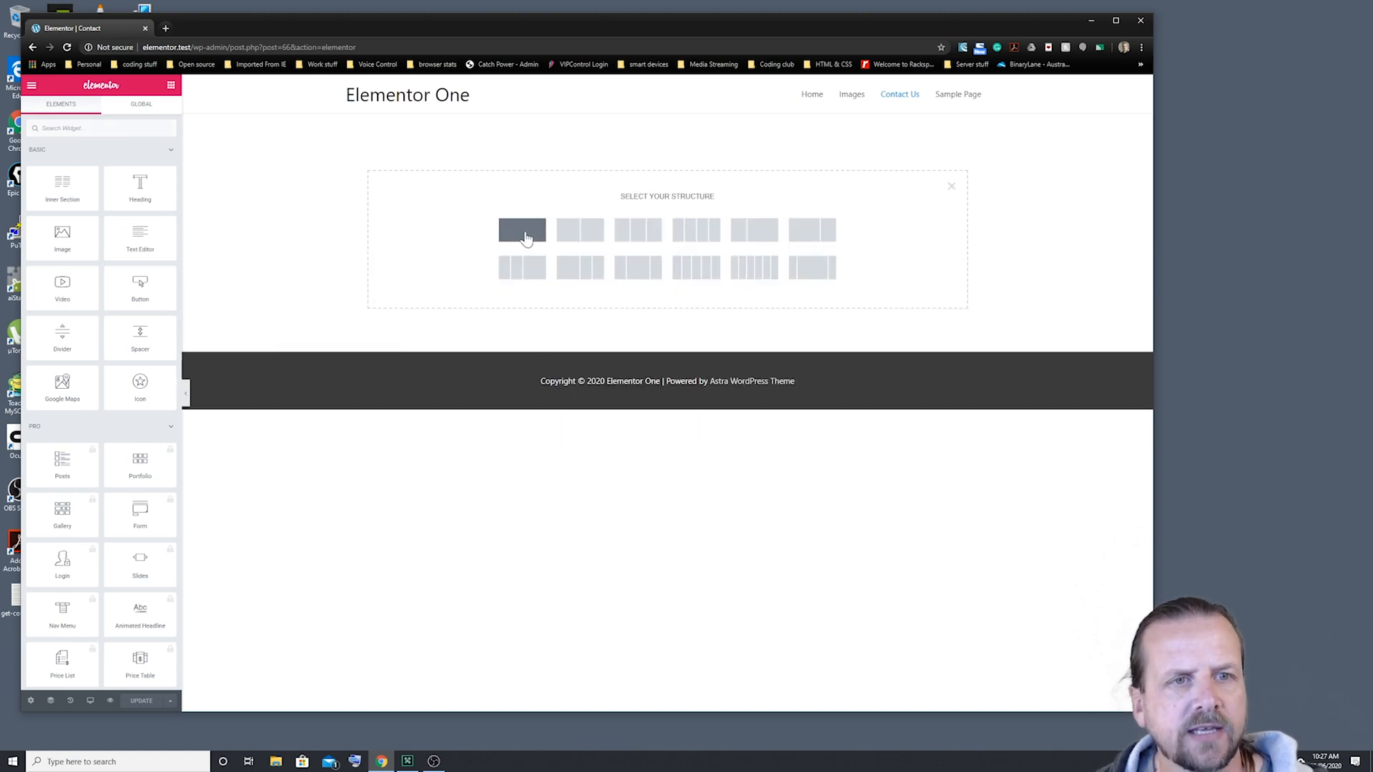
pyautogui.click(526, 236)
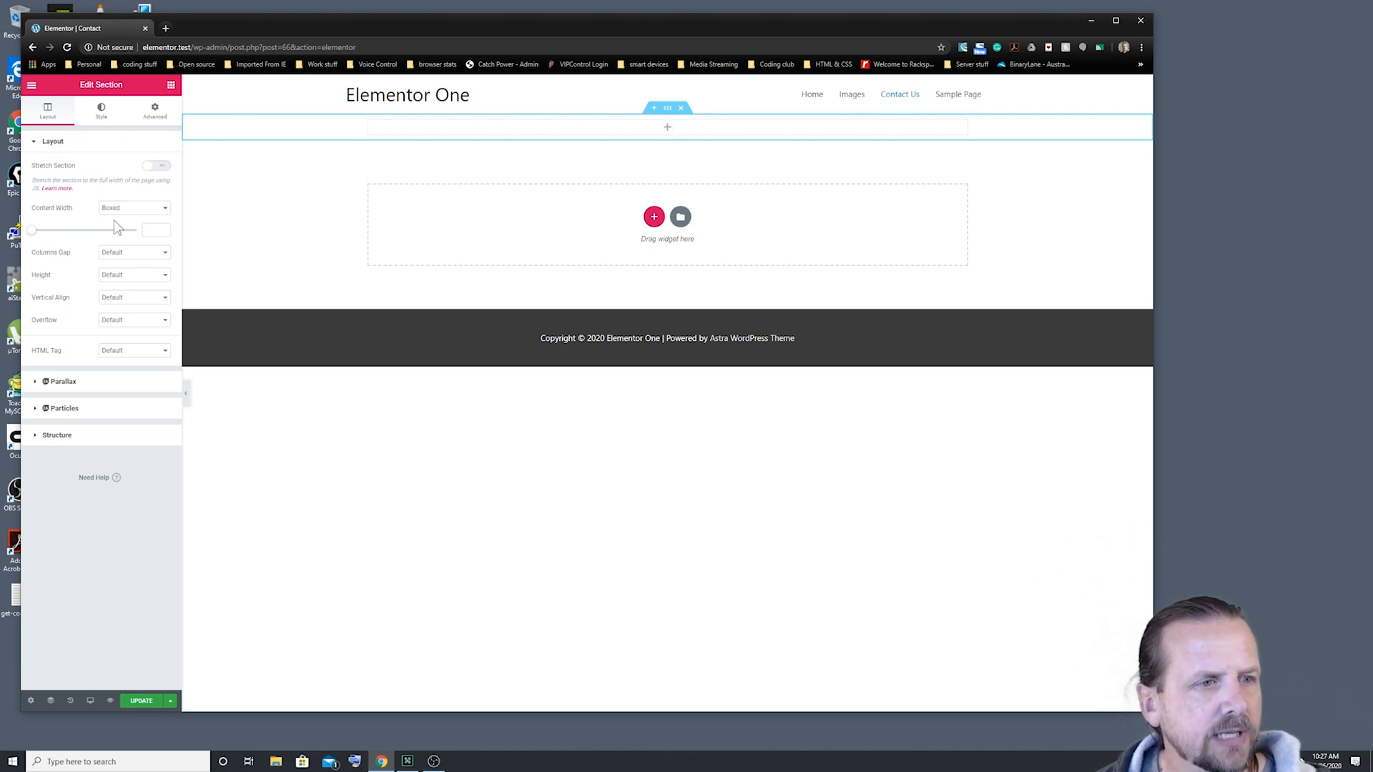
pyautogui.click(171, 86)
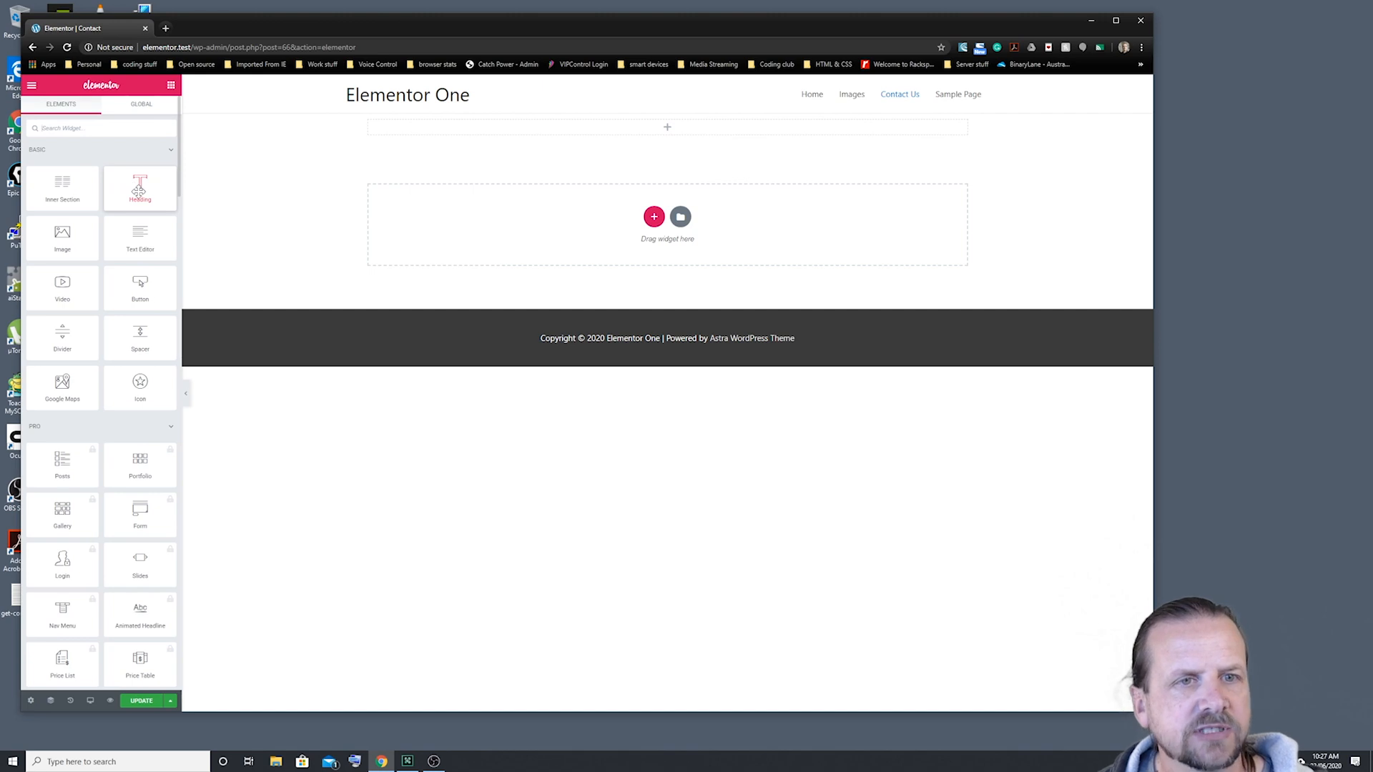
# Step: Add heading 'Contact Us' and text 'Please fill in the form below to get in touch with us.', then update
pyautogui.moveTo(138, 190); pyautogui.dragTo(367, 129)
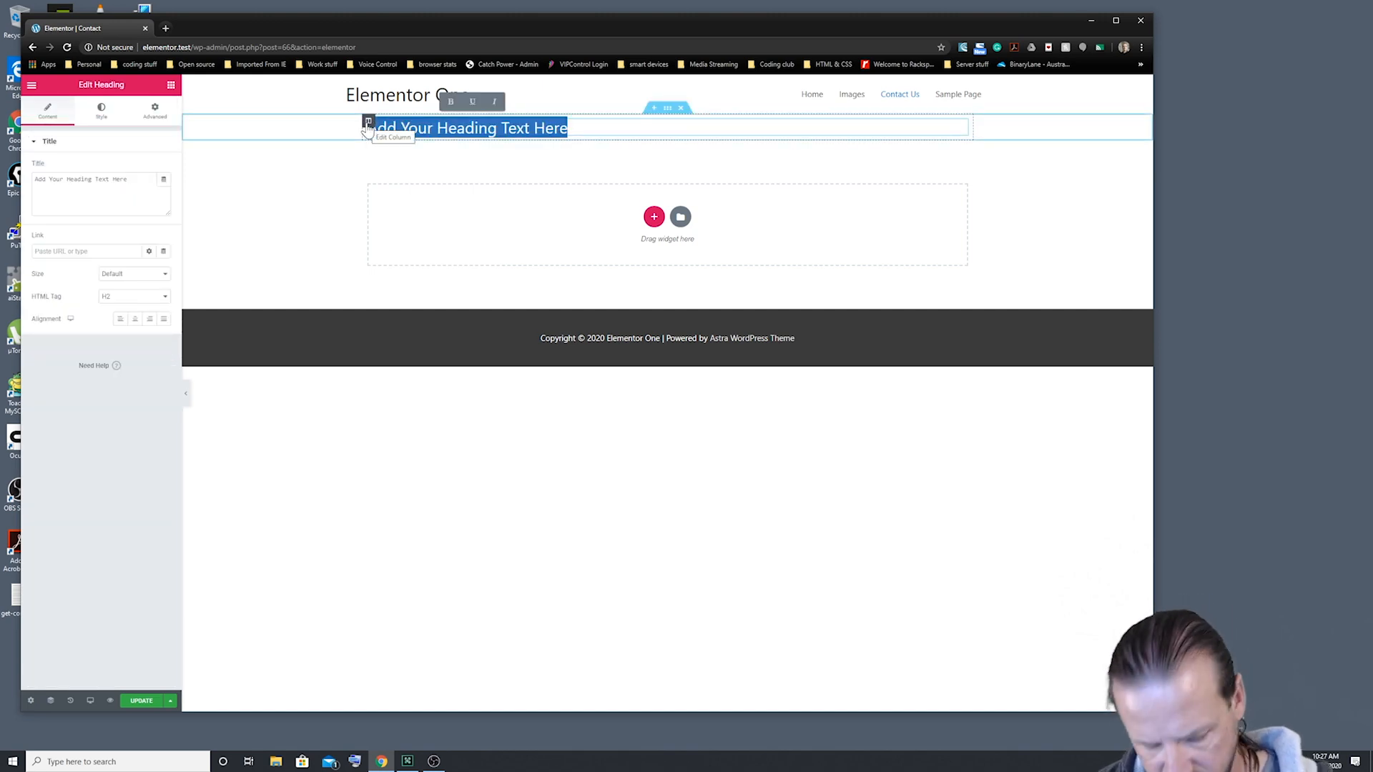
pyautogui.write('Contact Us')
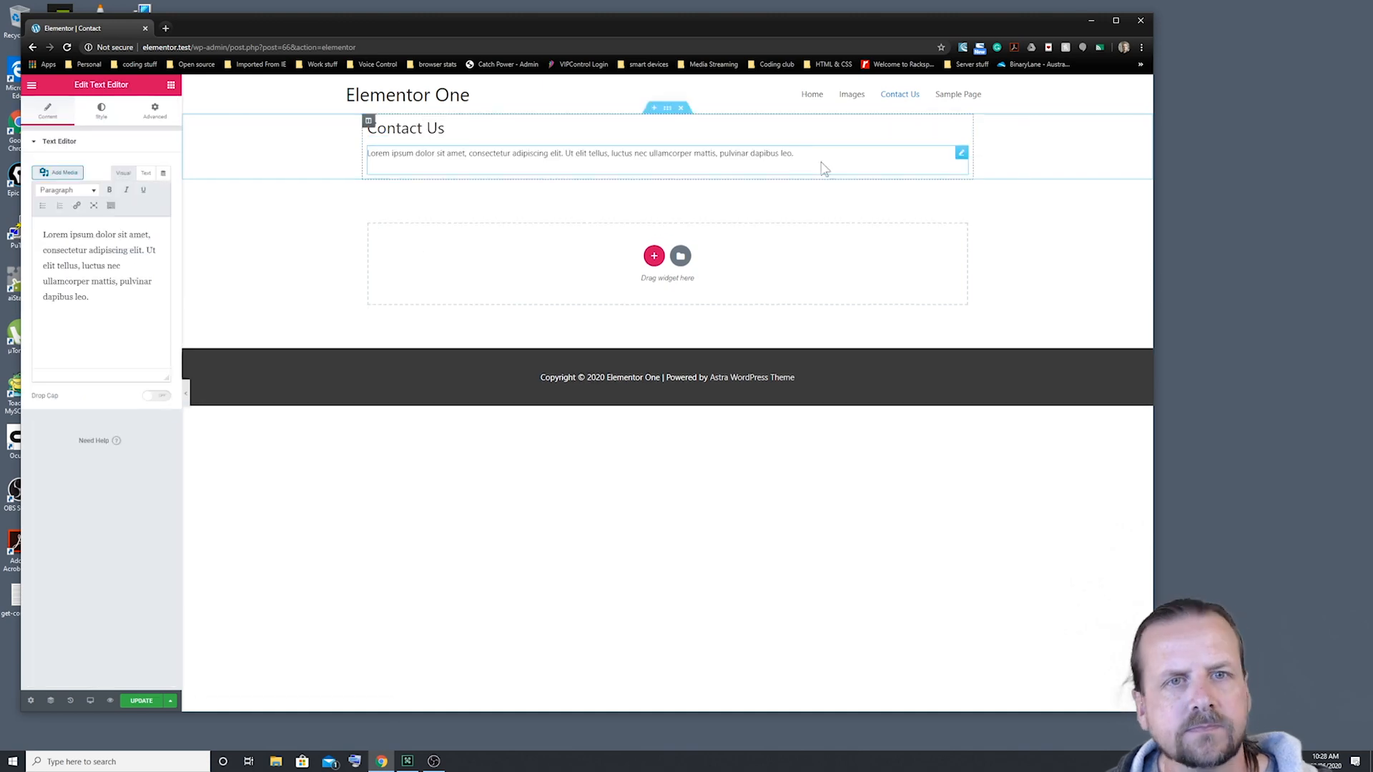
pyautogui.click(822, 168)
pyautogui.hotkey('ctrl', 'a')
pyautogui.write('Please fill in the form below to get in touch with us.')
pyautogui.click(264, 224)
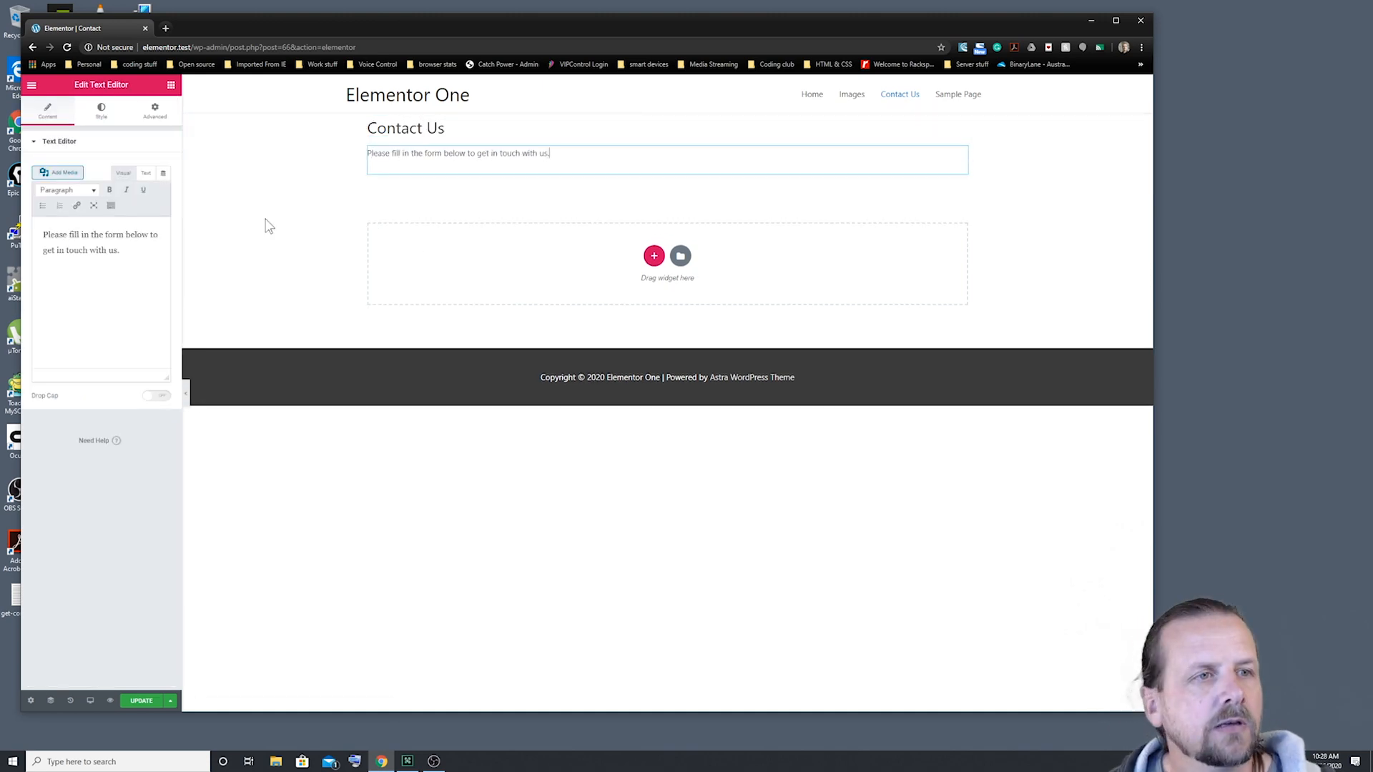
pyautogui.click(142, 702)
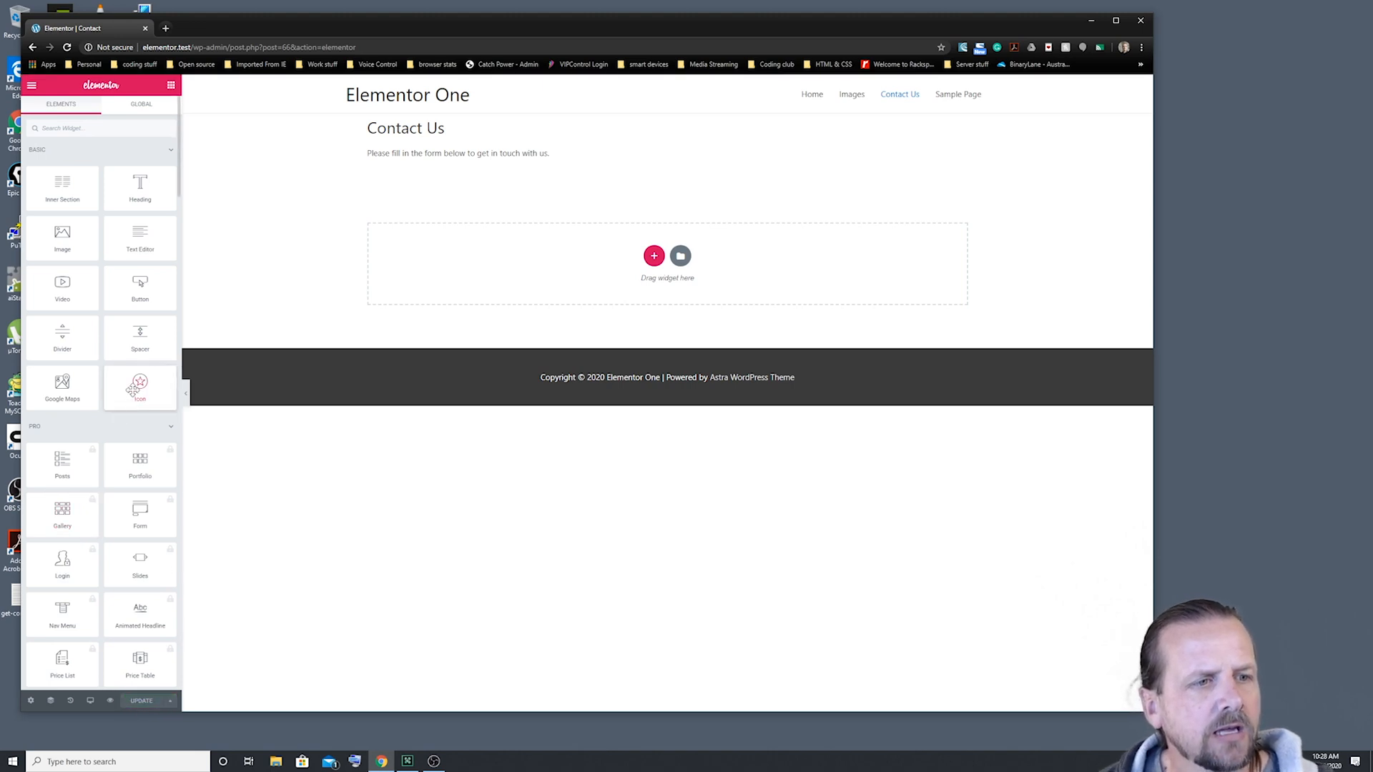
# Step: Collapse the PRO and GENERAL widget groups and scroll to the Essential Addons Contact Form 7 widget
pyautogui.click(171, 429)
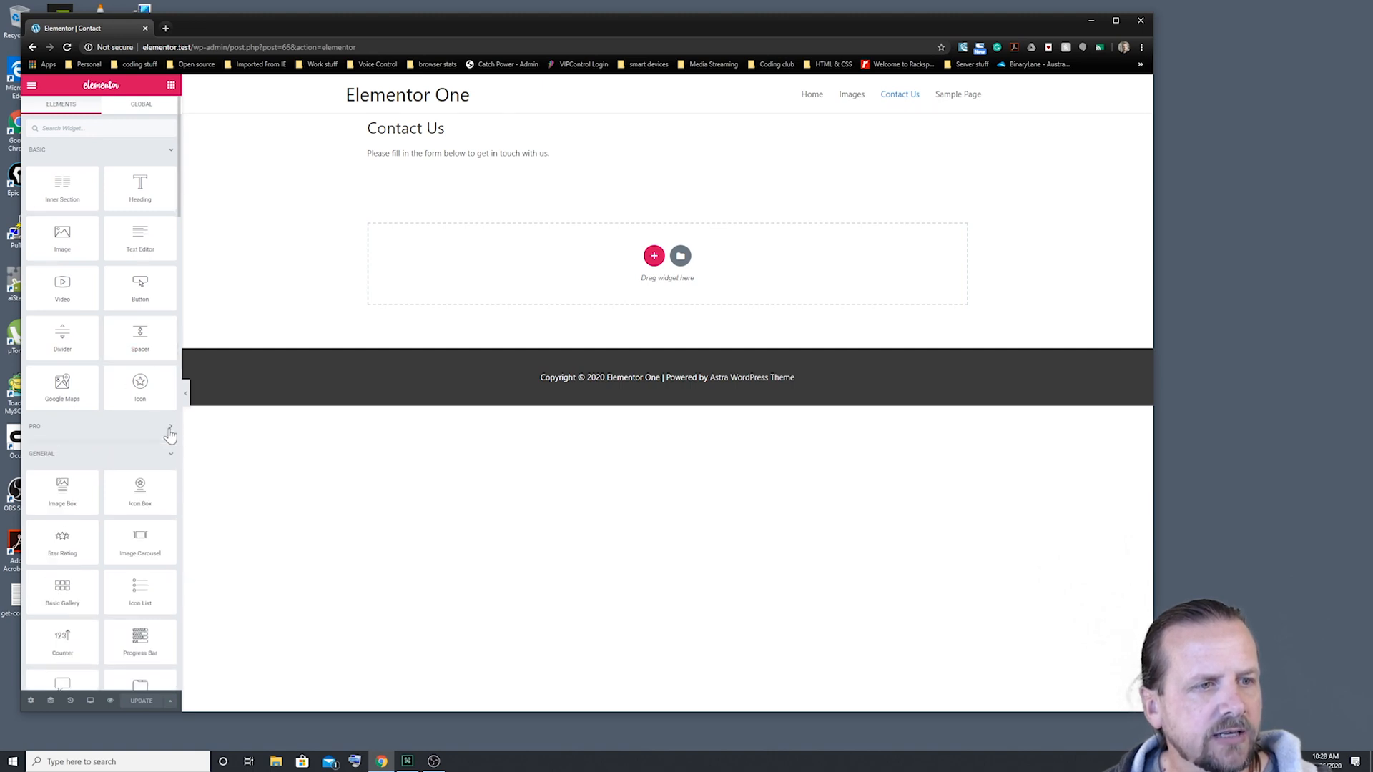
pyautogui.scroll(-2, 107, 443)
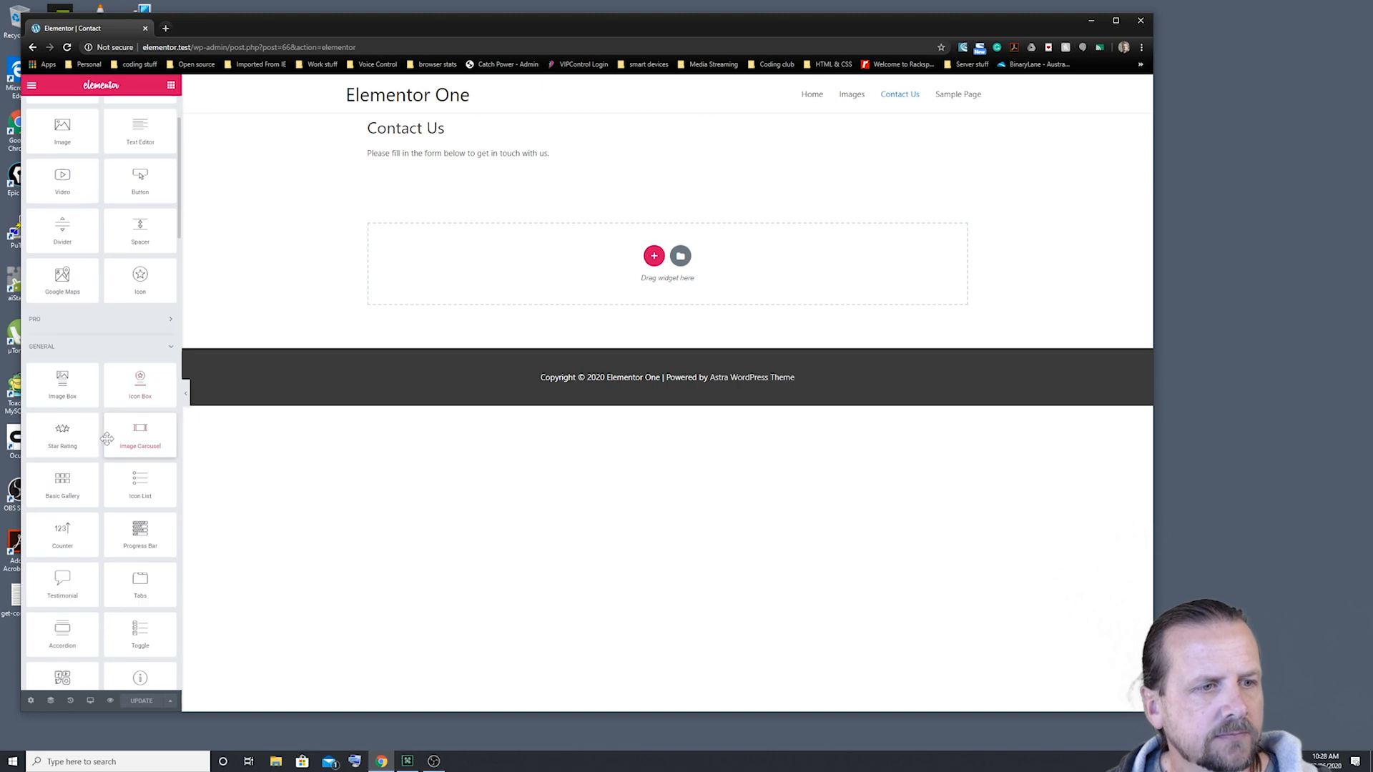
pyautogui.click(169, 347)
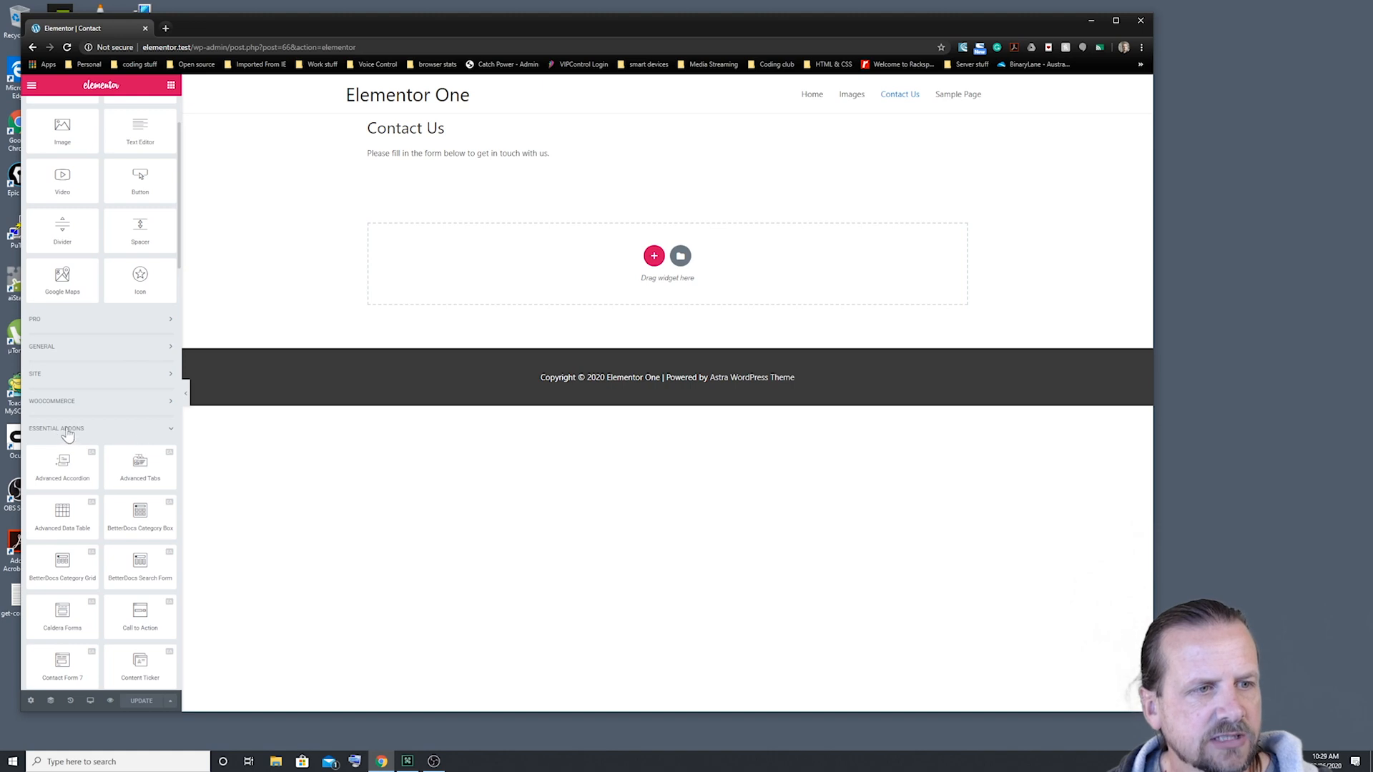
pyautogui.scroll(-1, 108, 445)
pyautogui.scroll(-1, 108, 446)
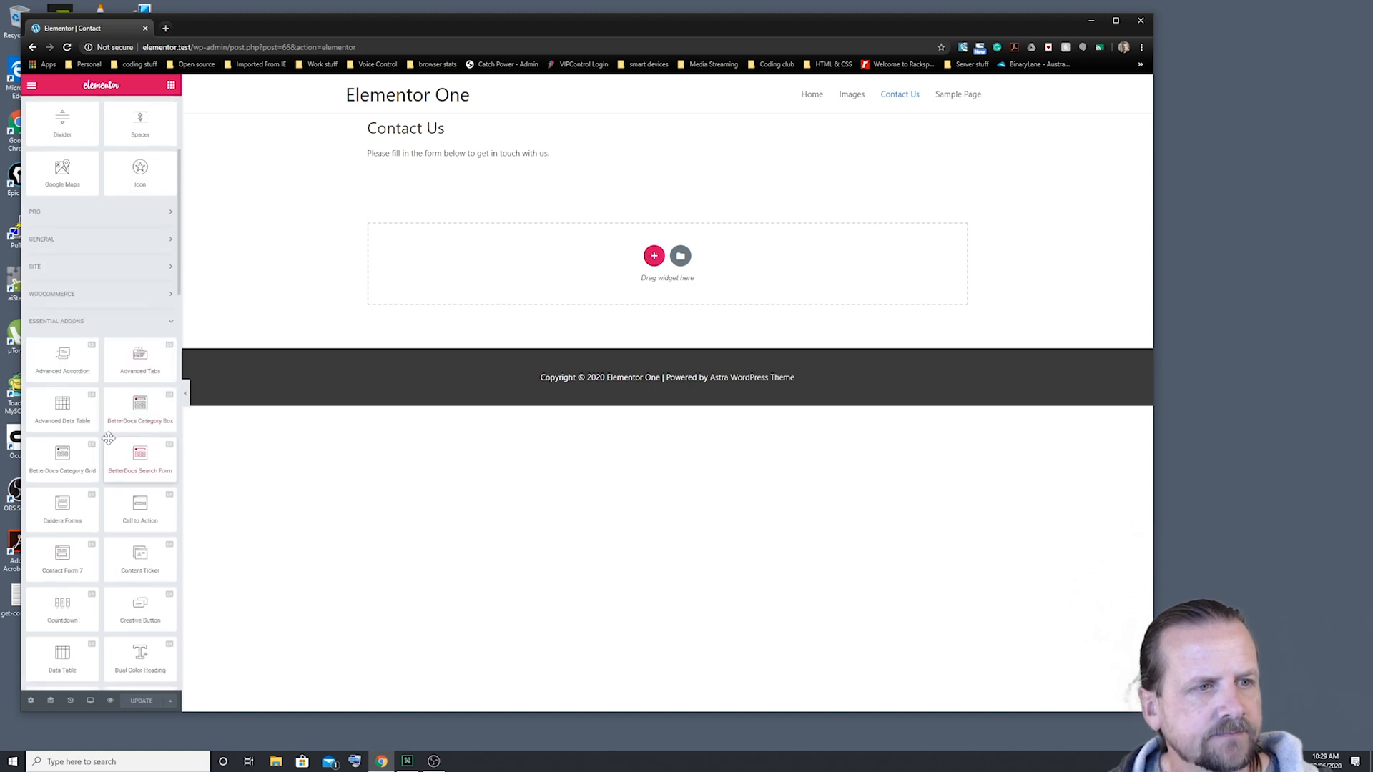
pyautogui.scroll(-1, 110, 442)
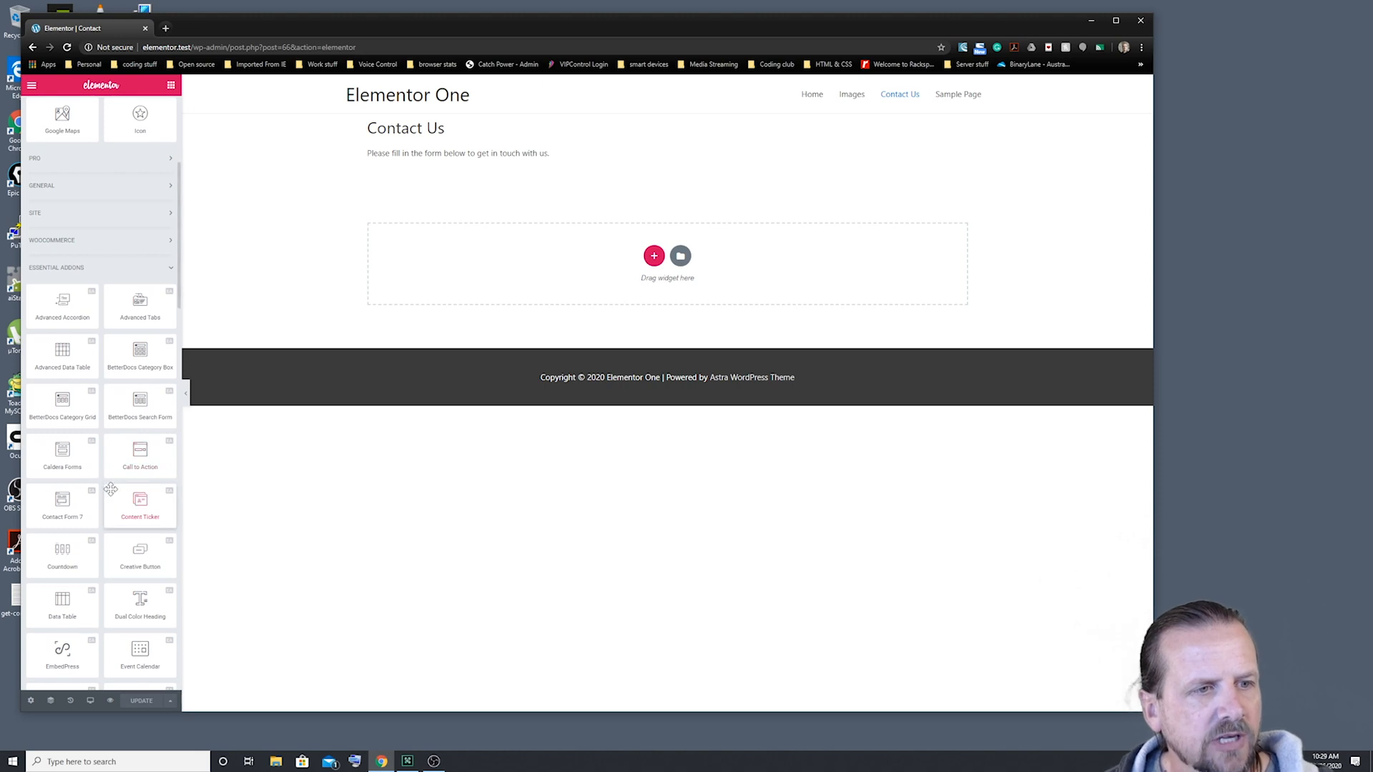
pyautogui.scroll(-1, 109, 486)
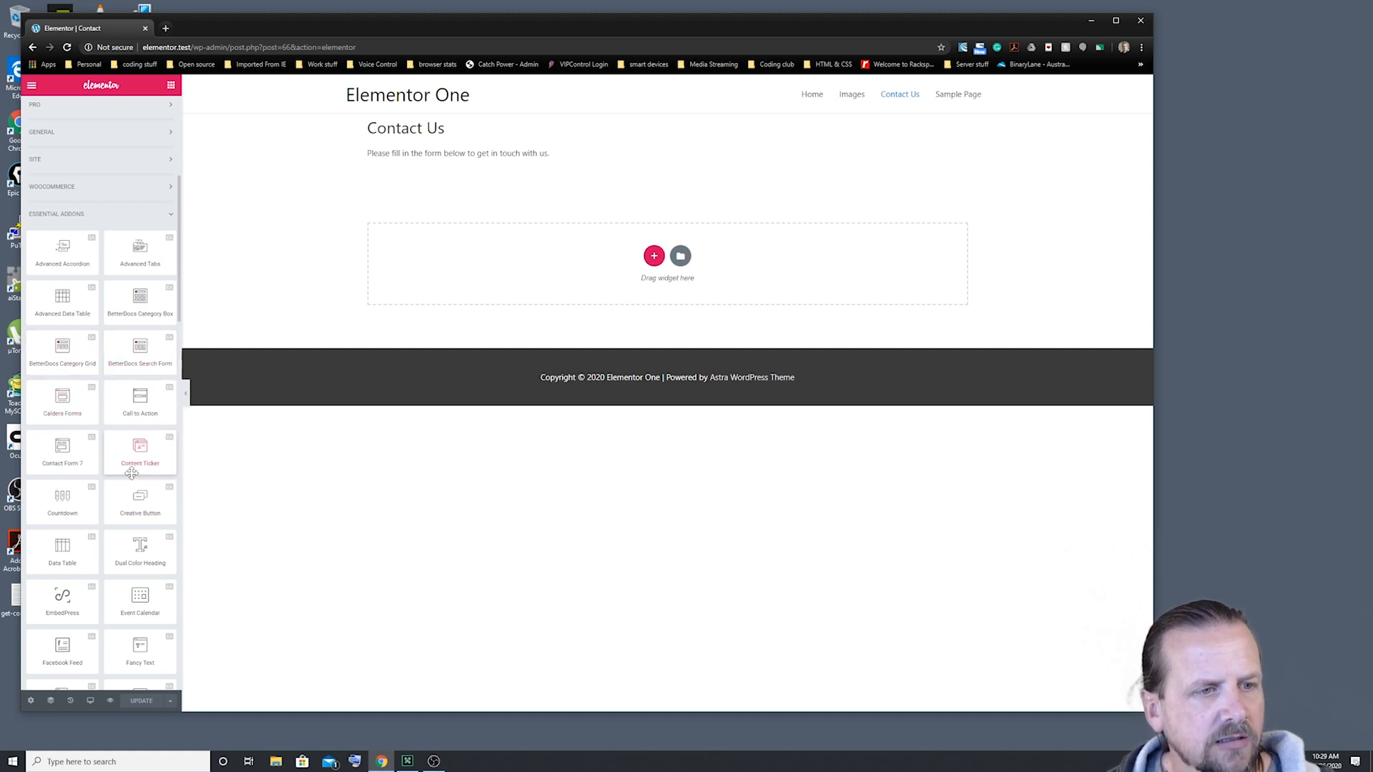
pyautogui.scroll(-1, 100, 512)
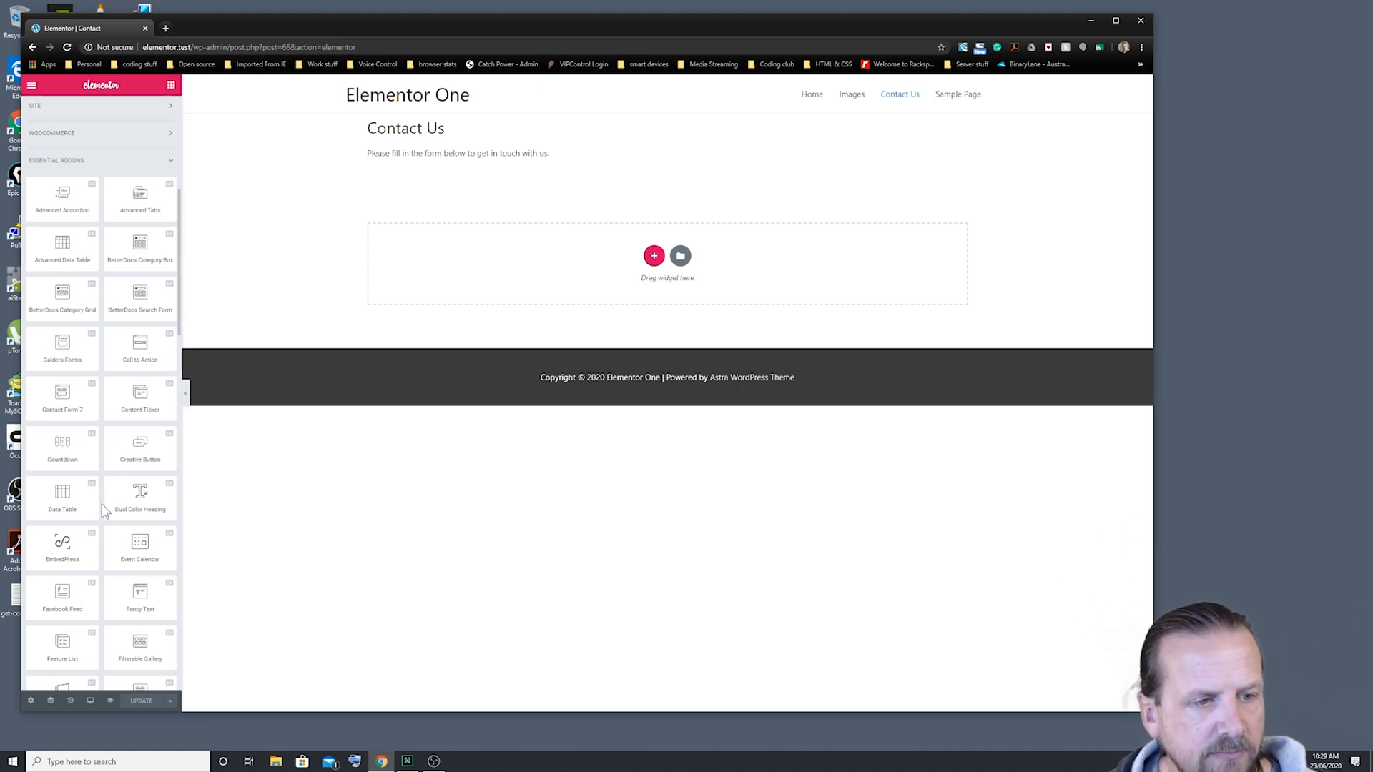
pyautogui.scroll(-2, 100, 508)
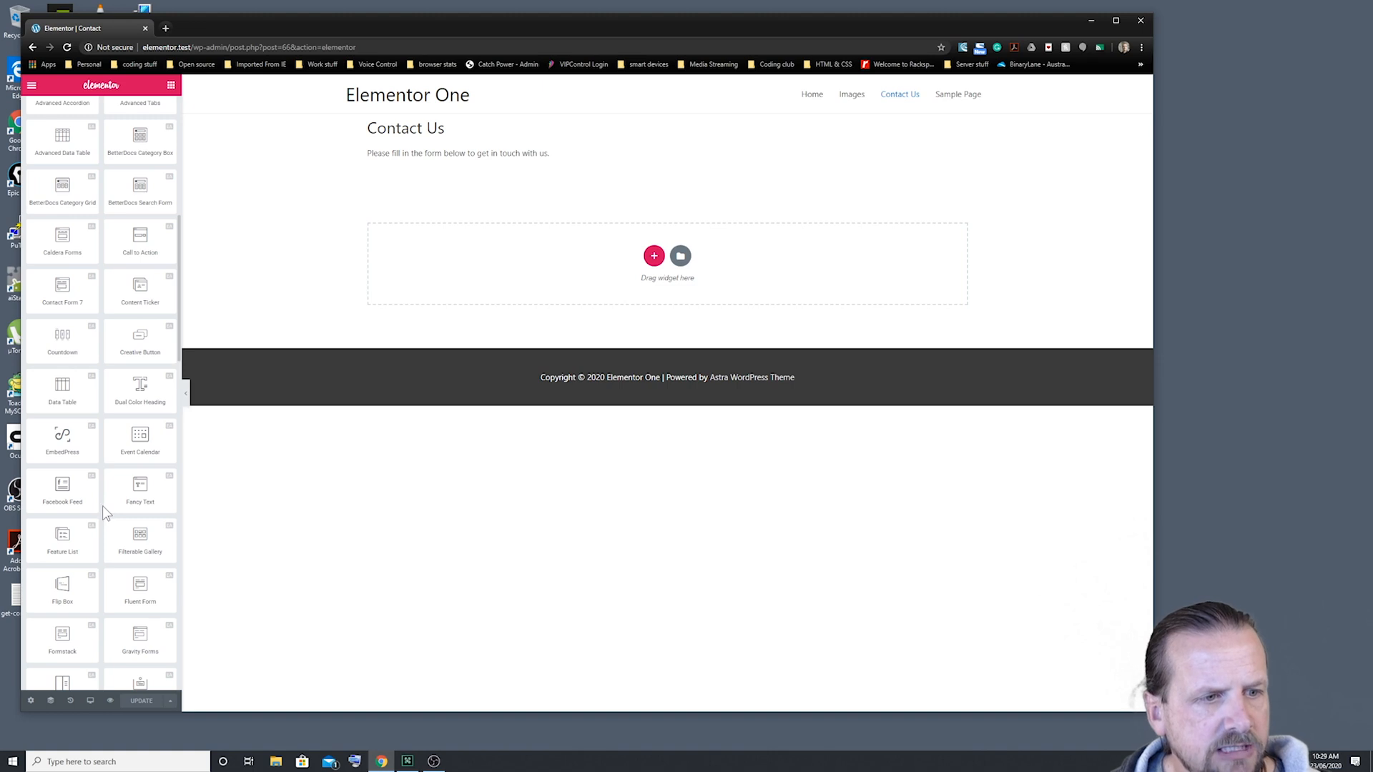
pyautogui.scroll(-1, 102, 505)
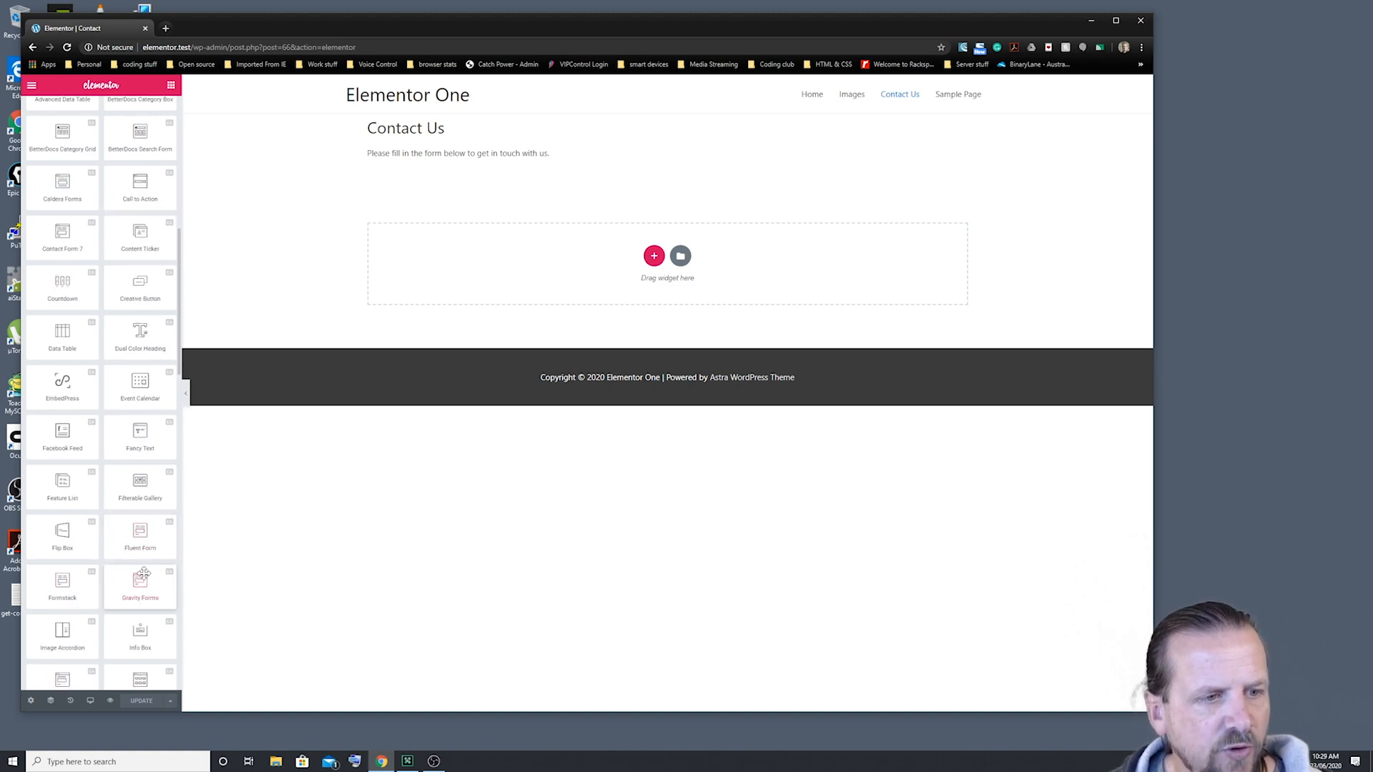
pyautogui.scroll(-1, 131, 577)
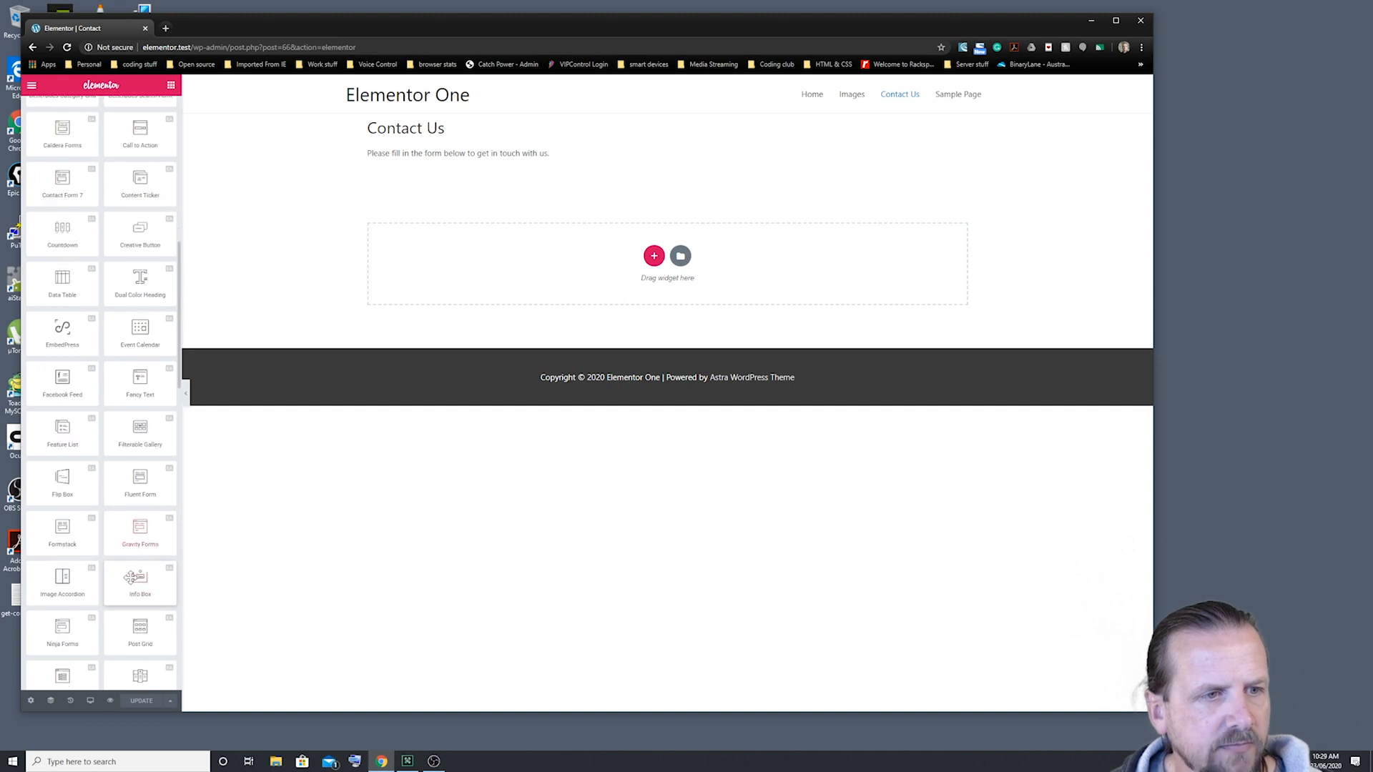
pyautogui.scroll(-1, 131, 577)
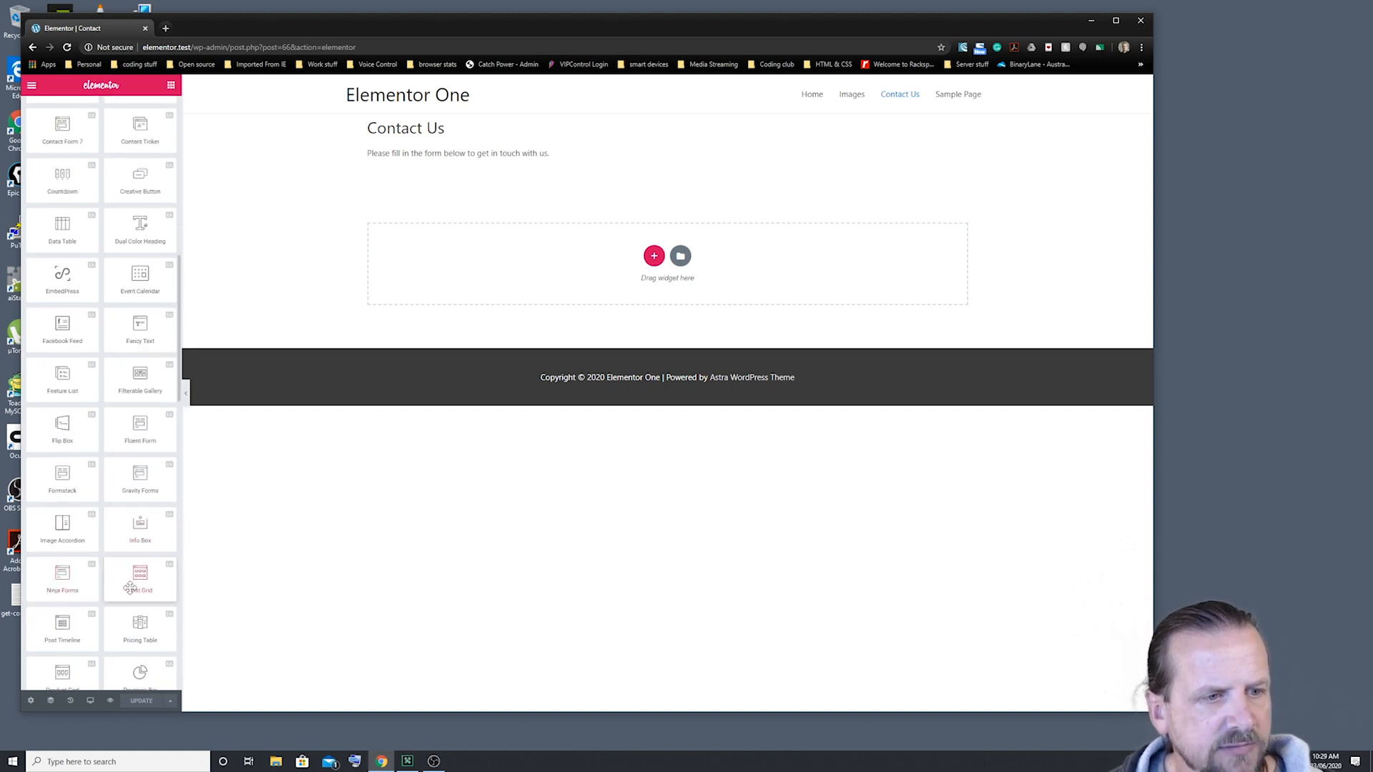
pyautogui.scroll(-2, 129, 587)
pyautogui.scroll(-1, 130, 588)
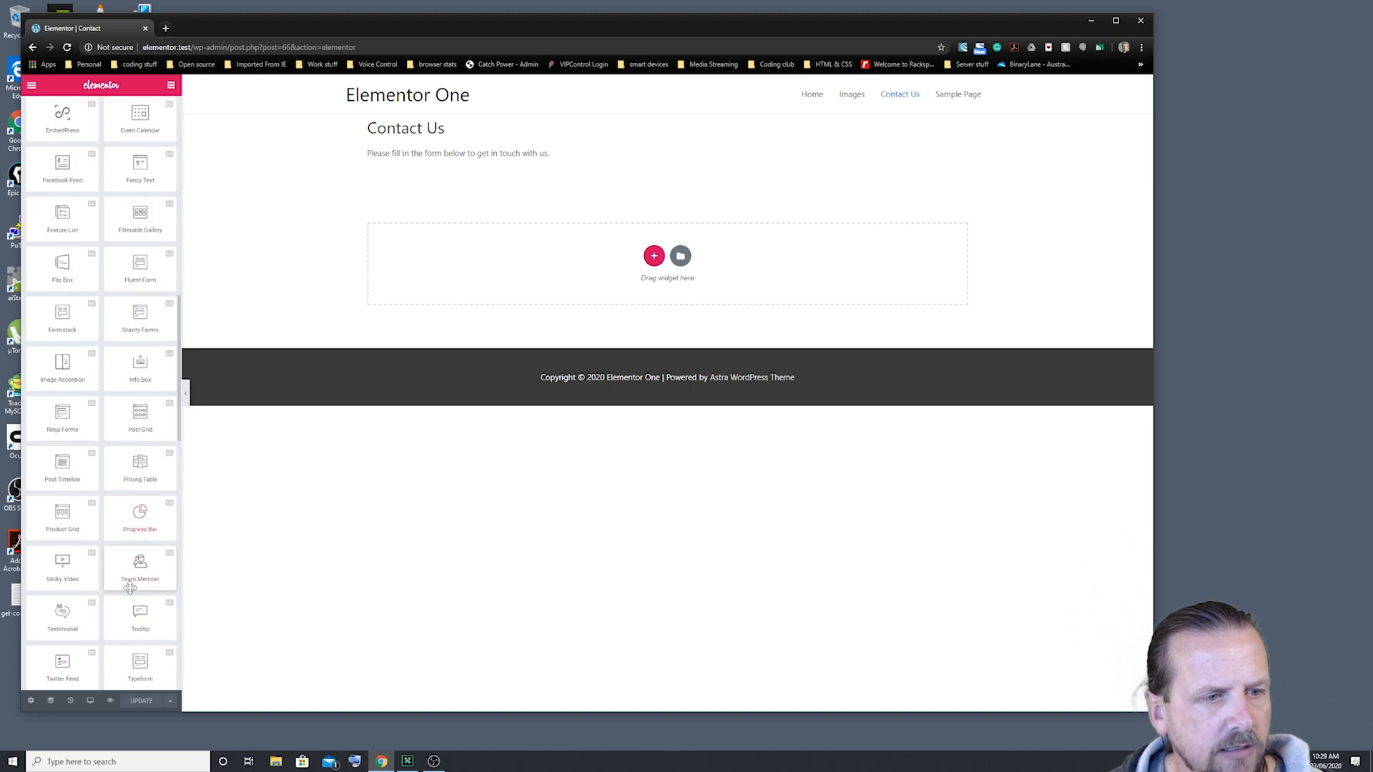
pyautogui.scroll(8, 130, 587)
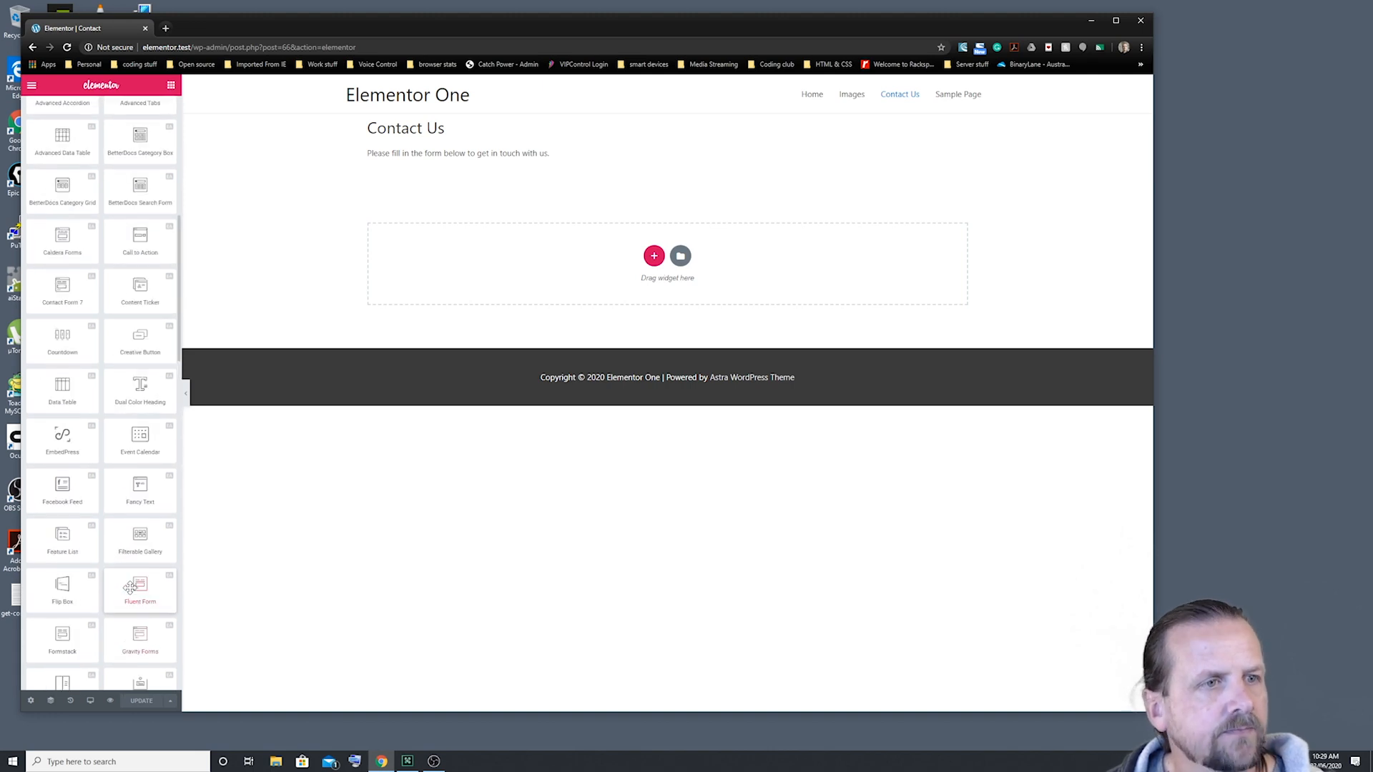
pyautogui.scroll(1, 129, 588)
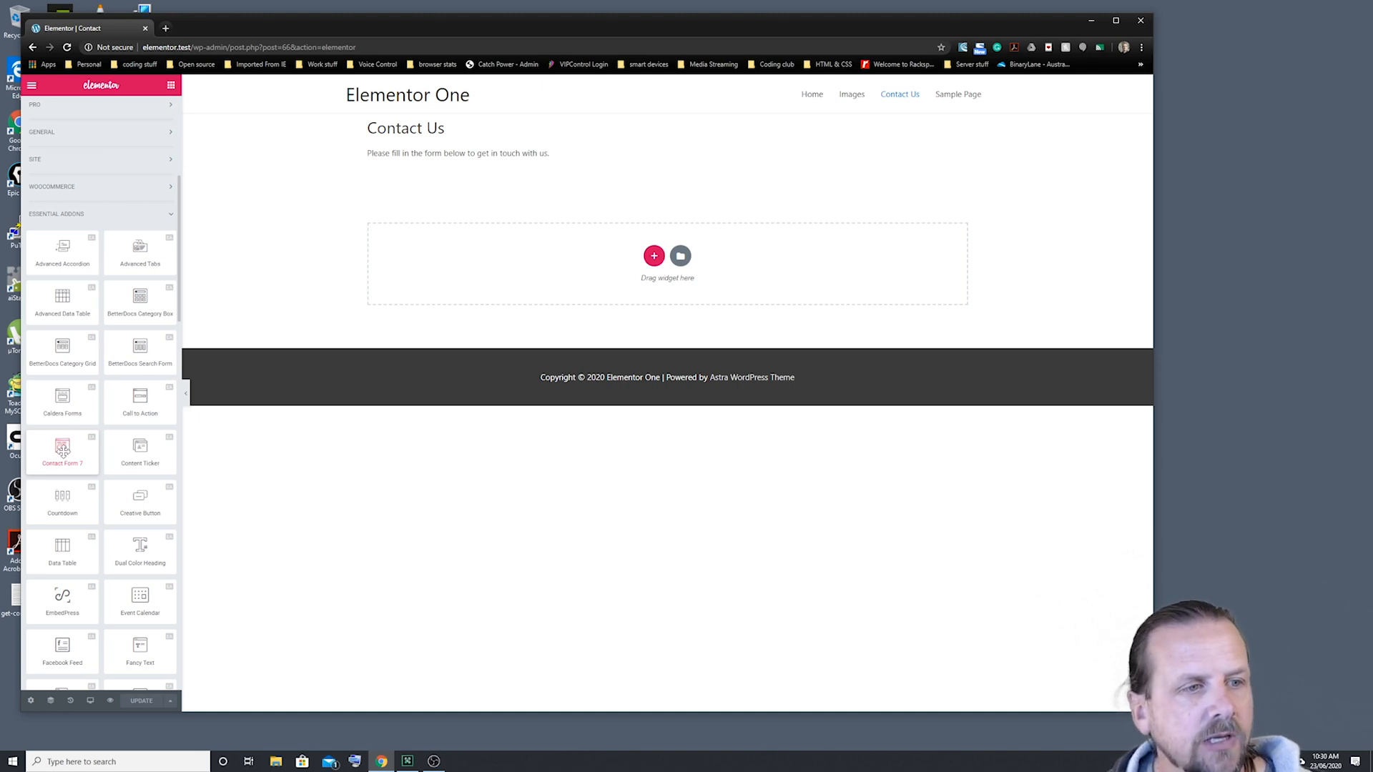
# Step: Drop a Contact Form 7 widget below the intro text, select Contact form 1, and review the Errors settings
pyautogui.moveTo(55, 451); pyautogui.dragTo(520, 171)
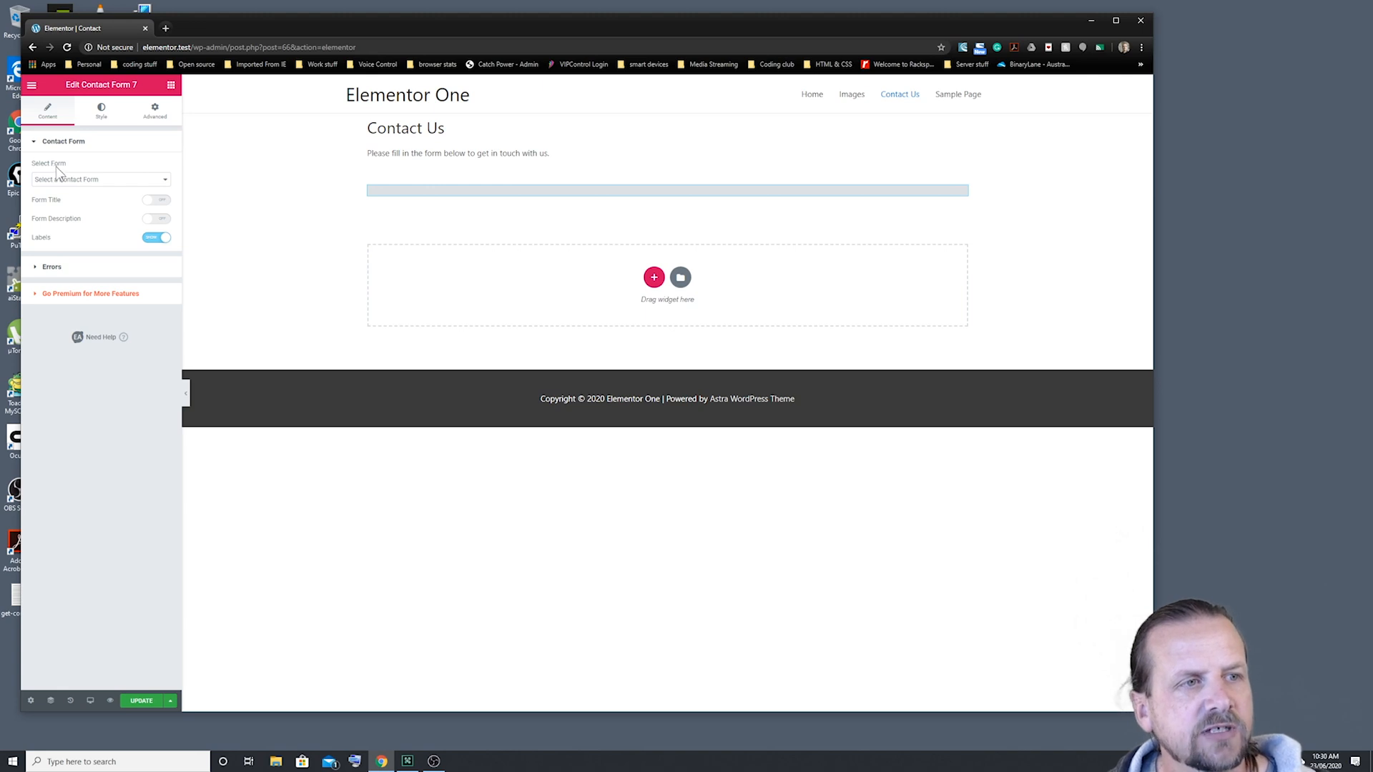
pyautogui.click(165, 182)
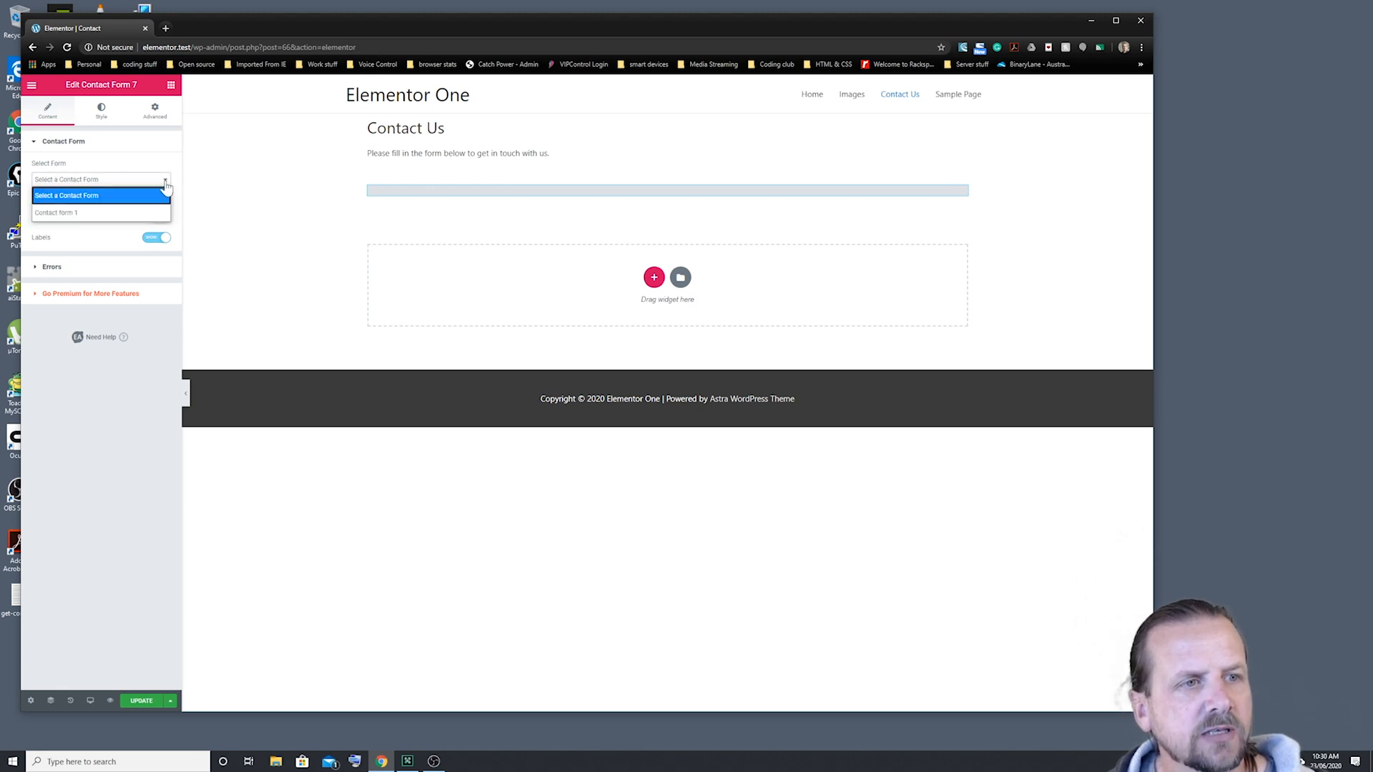
pyautogui.click(71, 213)
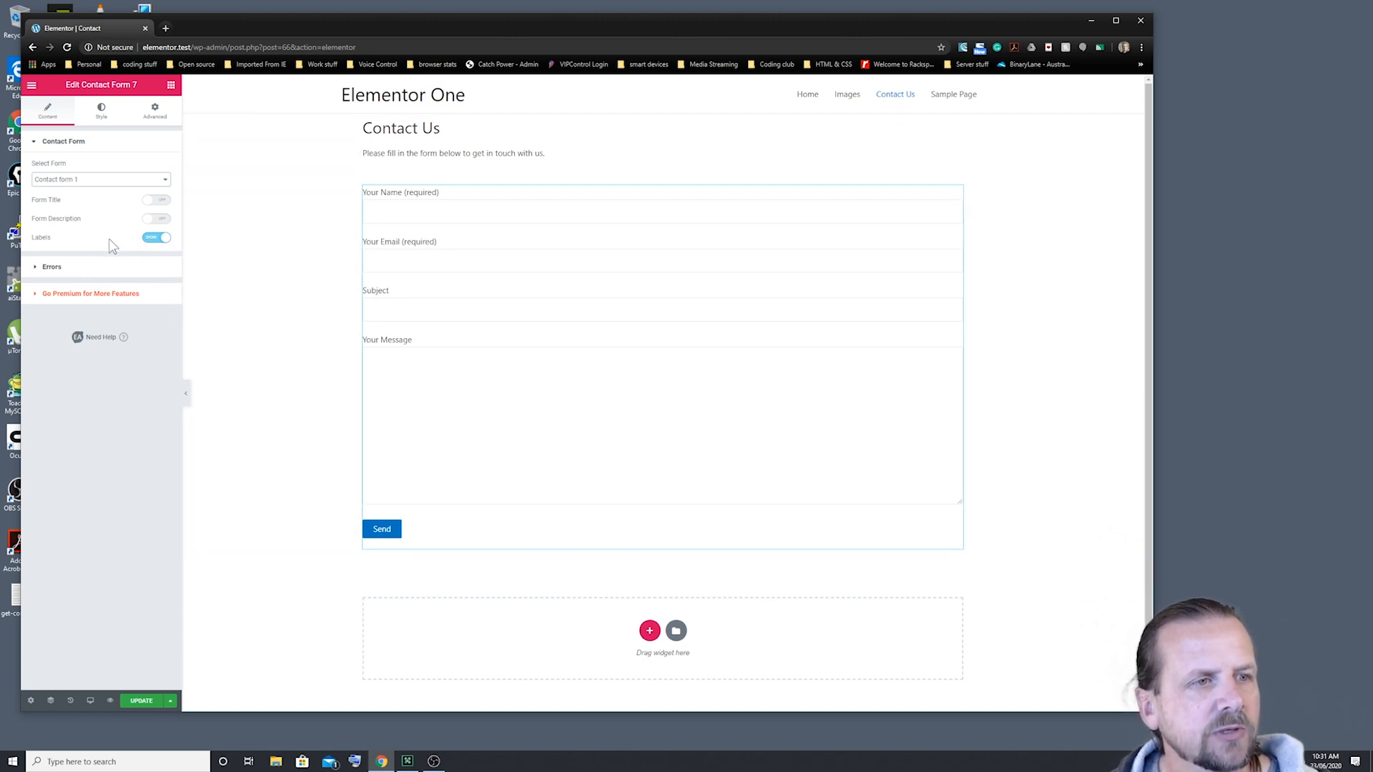
pyautogui.click(50, 267)
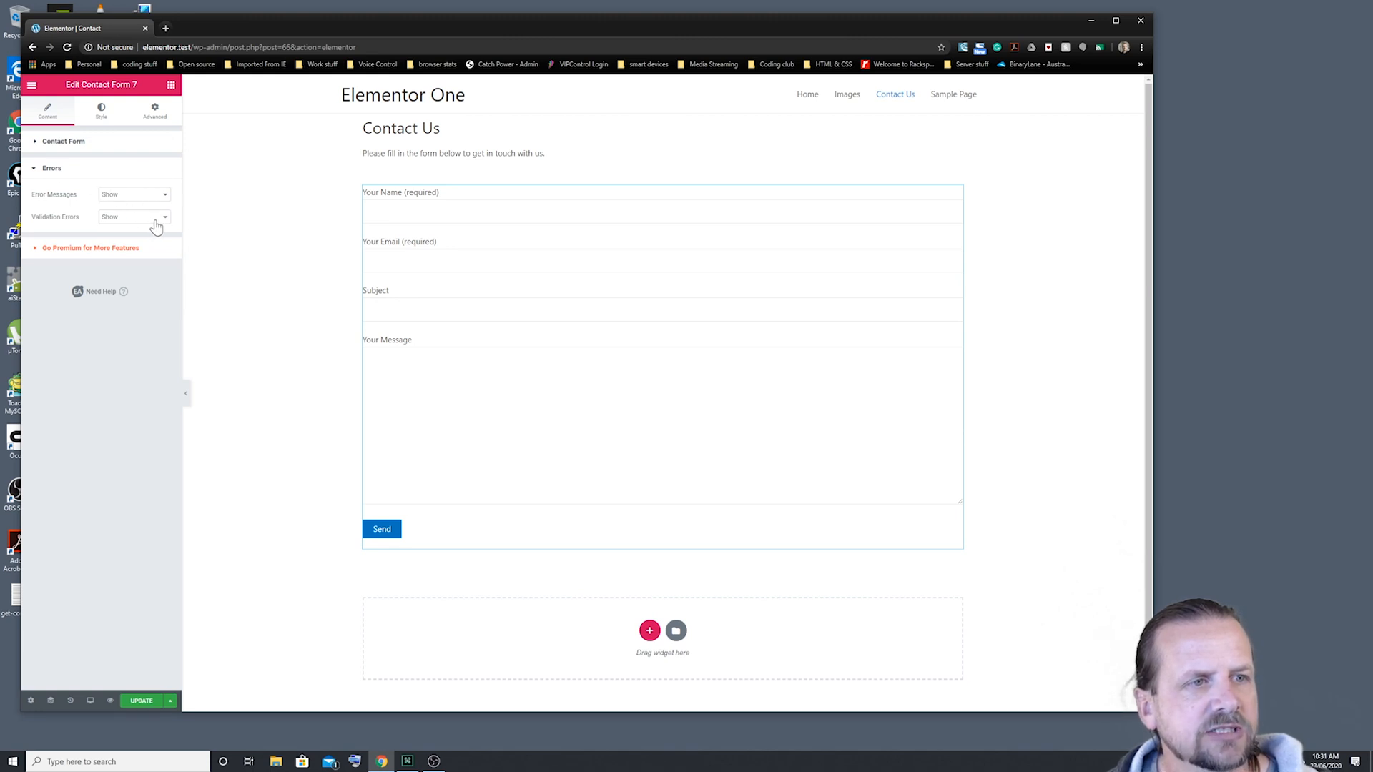
pyautogui.click(51, 170)
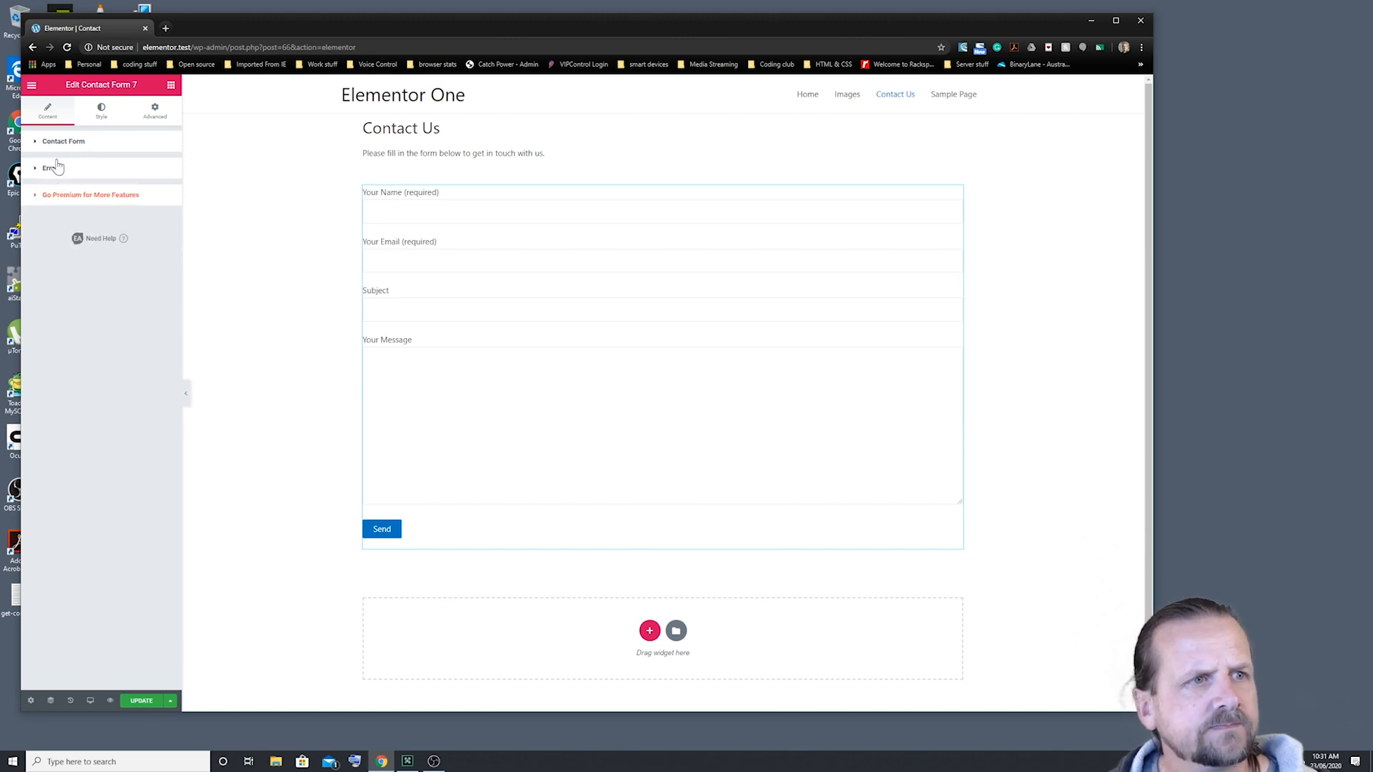
# Step: Set the form container's Form Alignment to Center and Form Max Width to 600
pyautogui.click(102, 115)
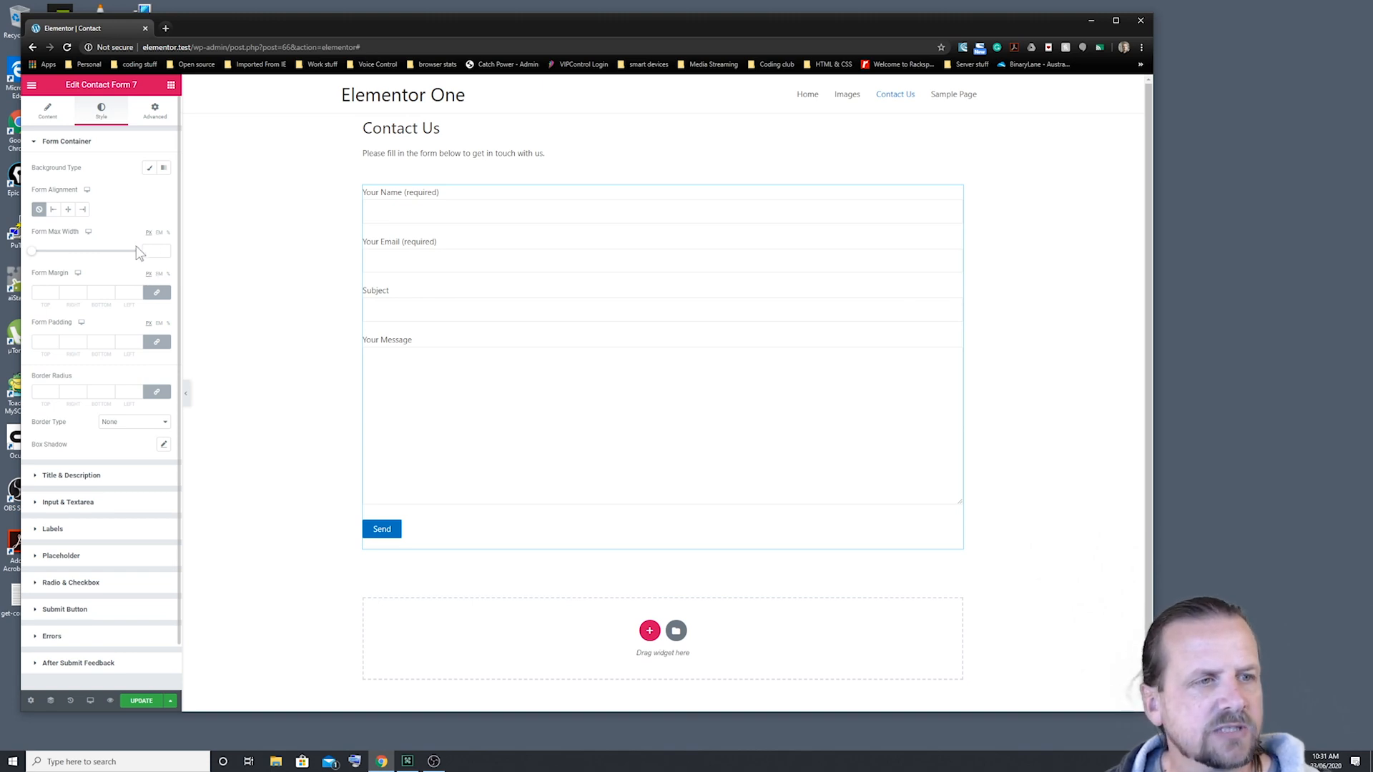
pyautogui.click(68, 212)
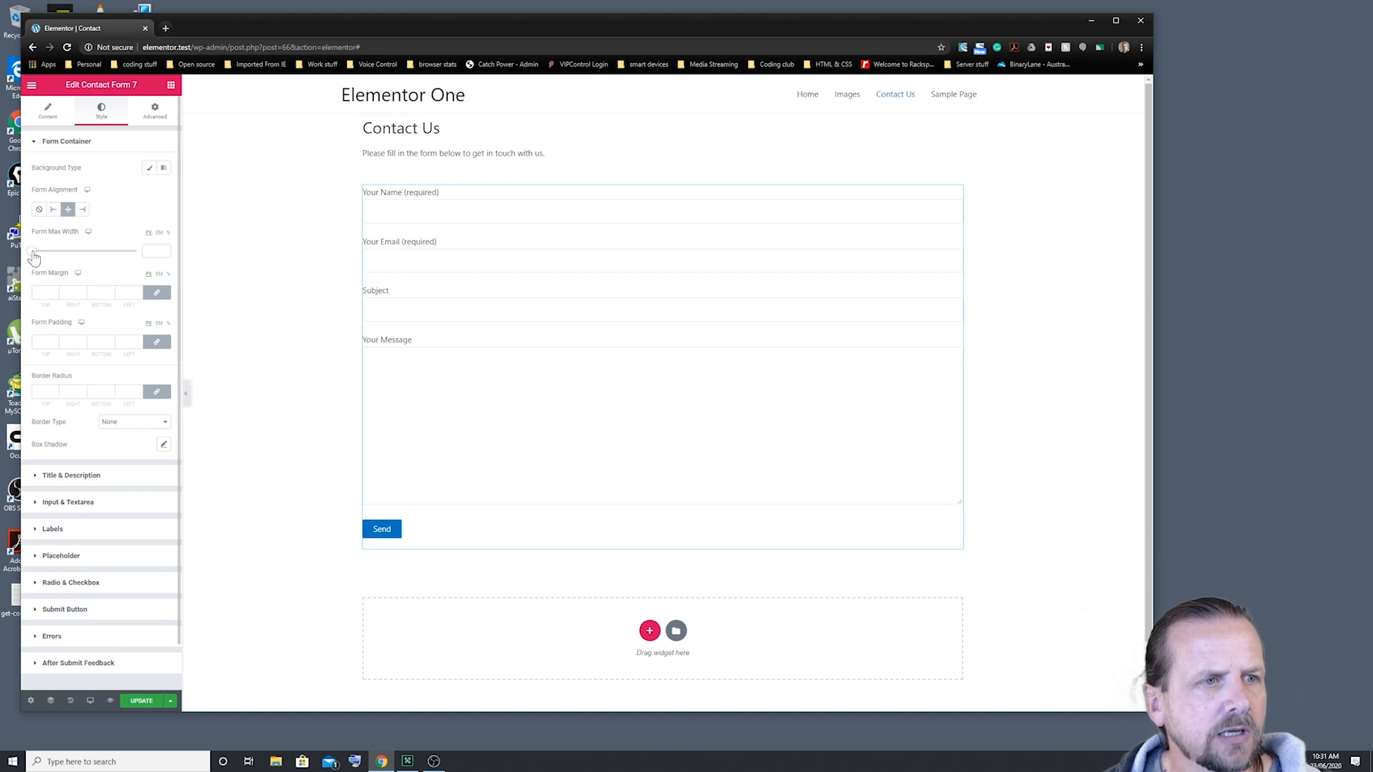
pyautogui.moveTo(31, 251); pyautogui.dragTo(72, 257)
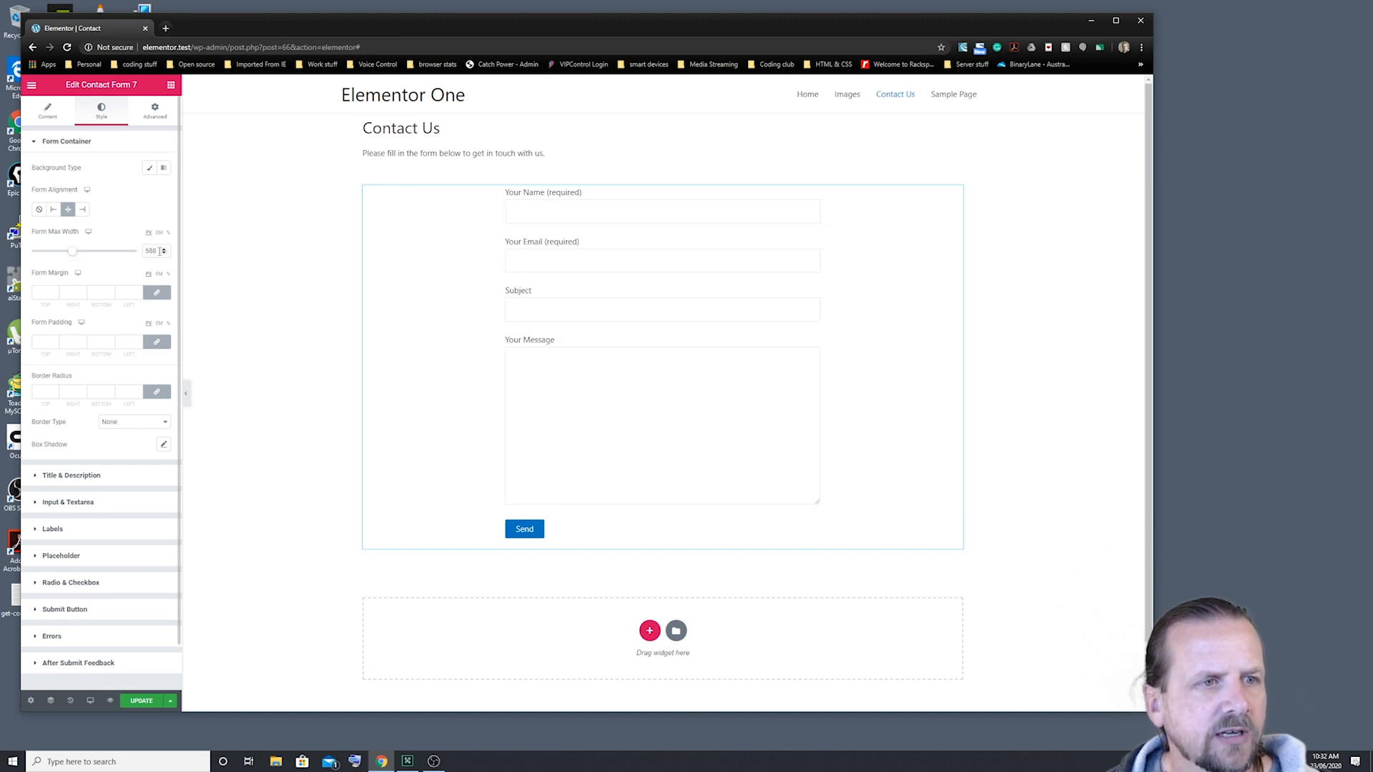
pyautogui.click(163, 249)
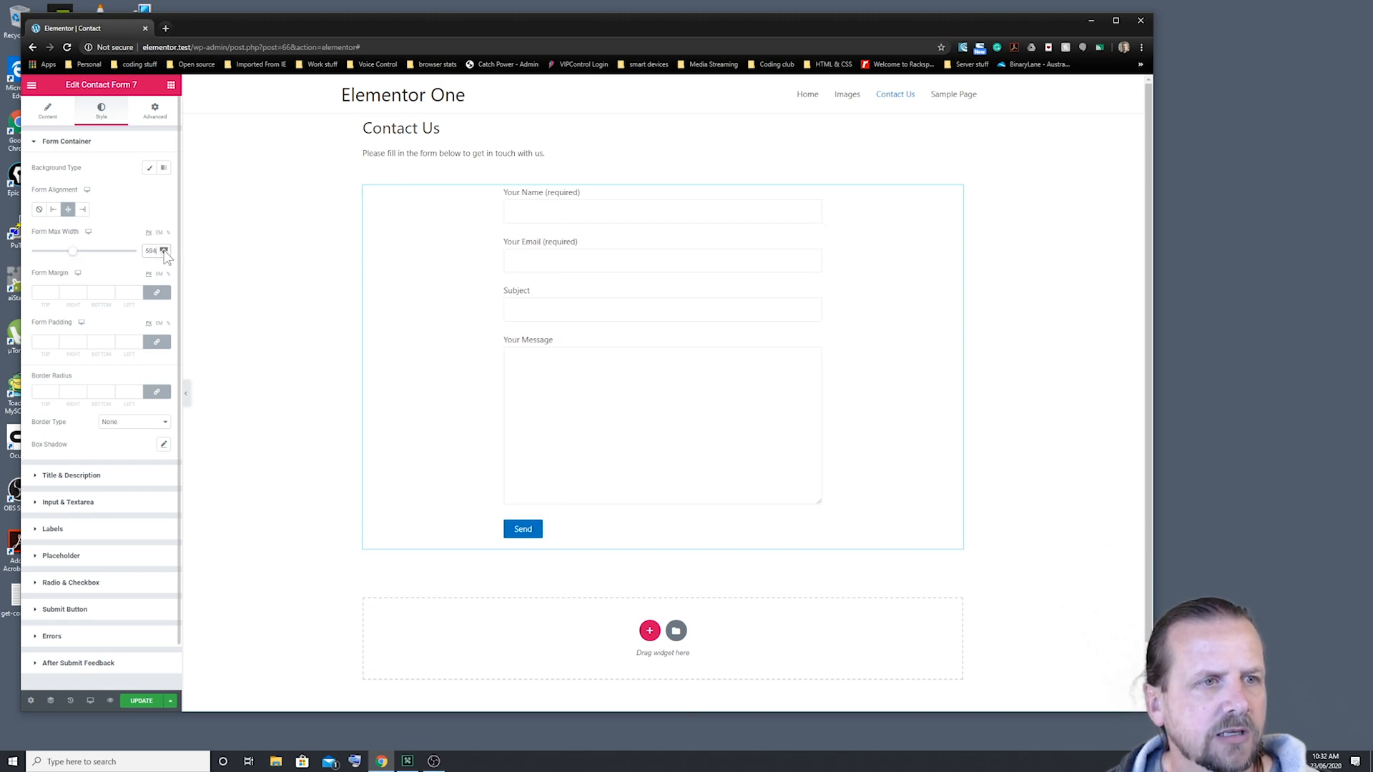
pyautogui.click(165, 251)
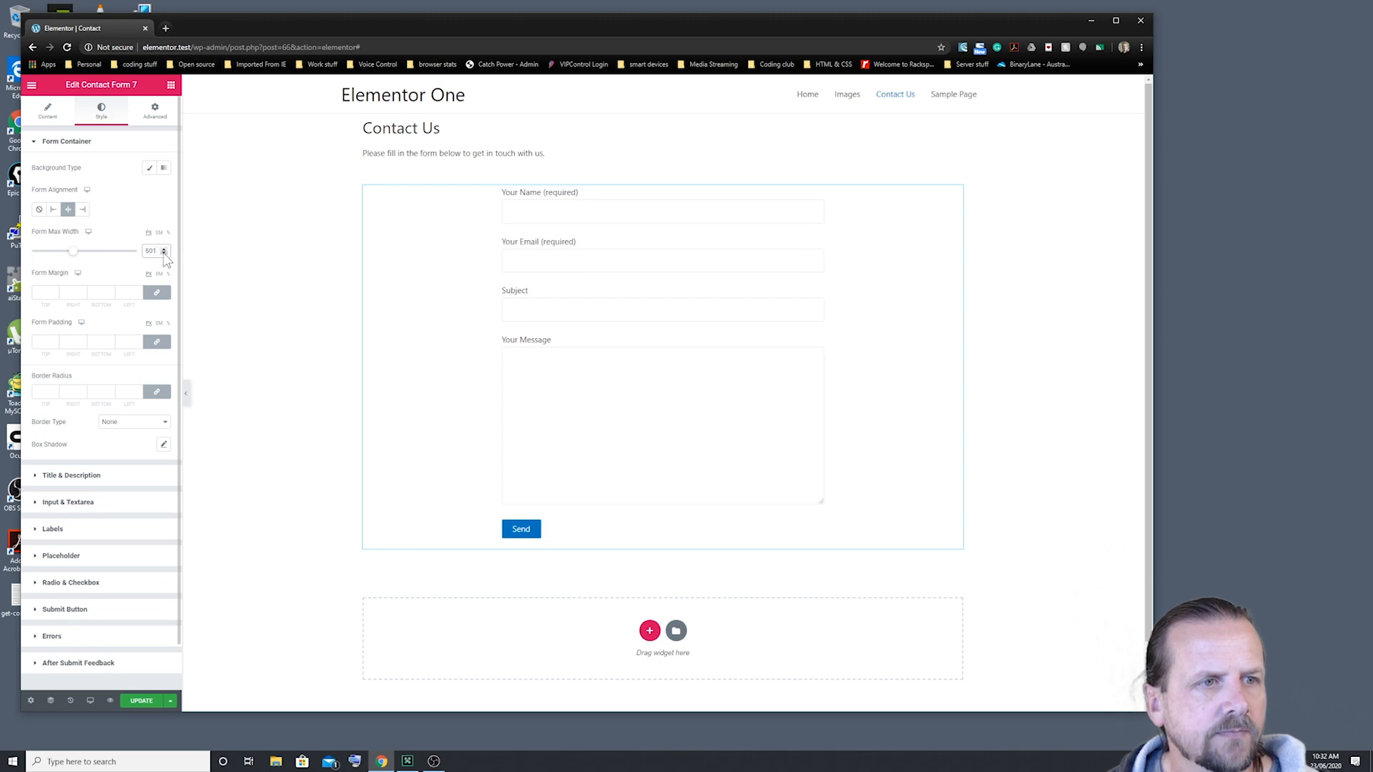
pyautogui.click(164, 254)
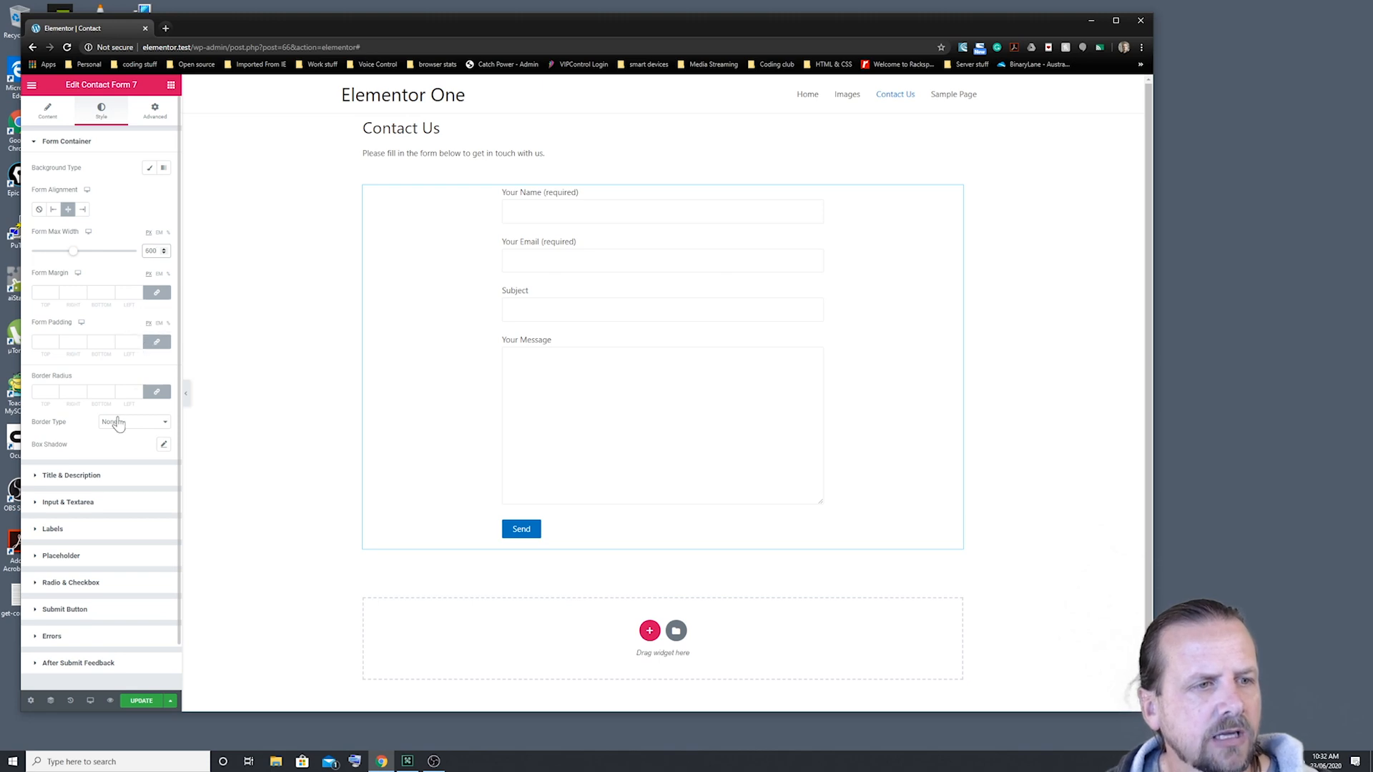
pyautogui.scroll(-1, 118, 423)
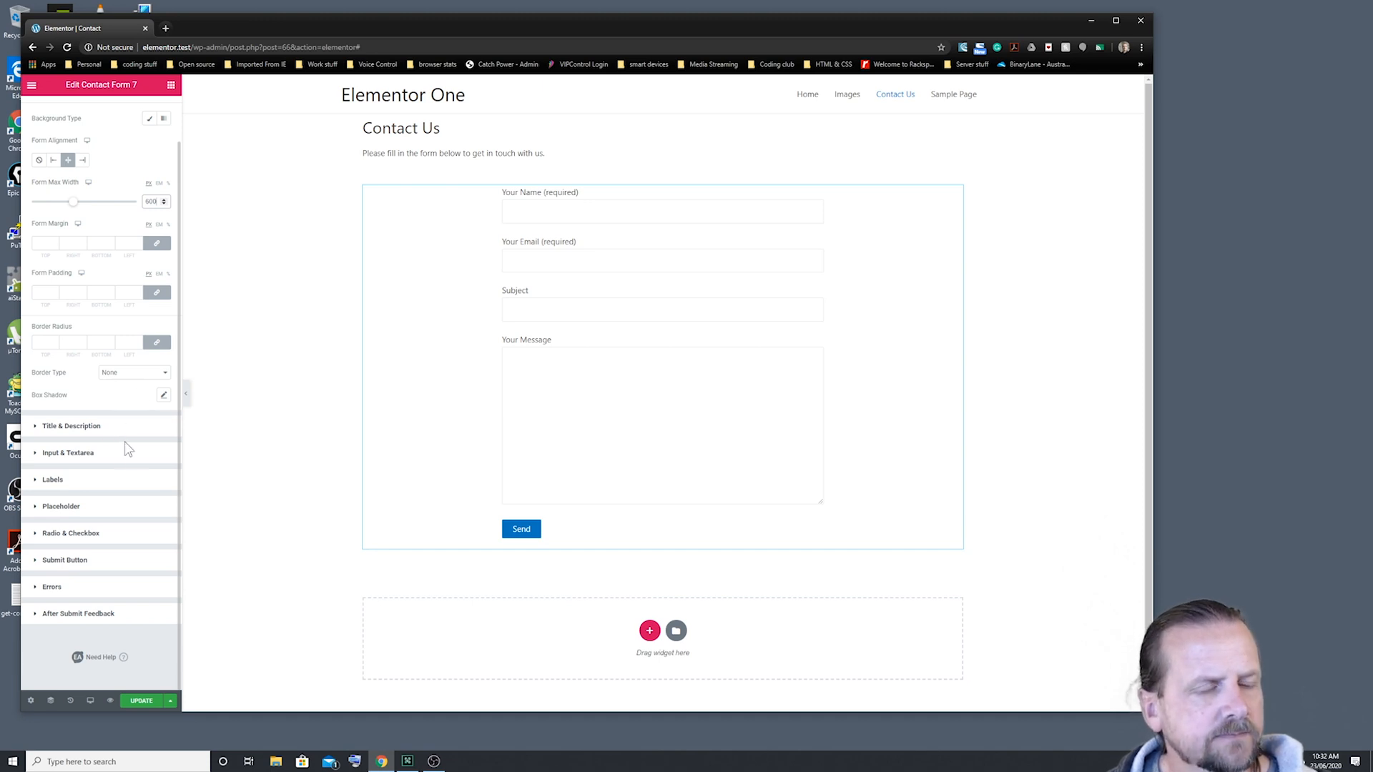
pyautogui.click(87, 428)
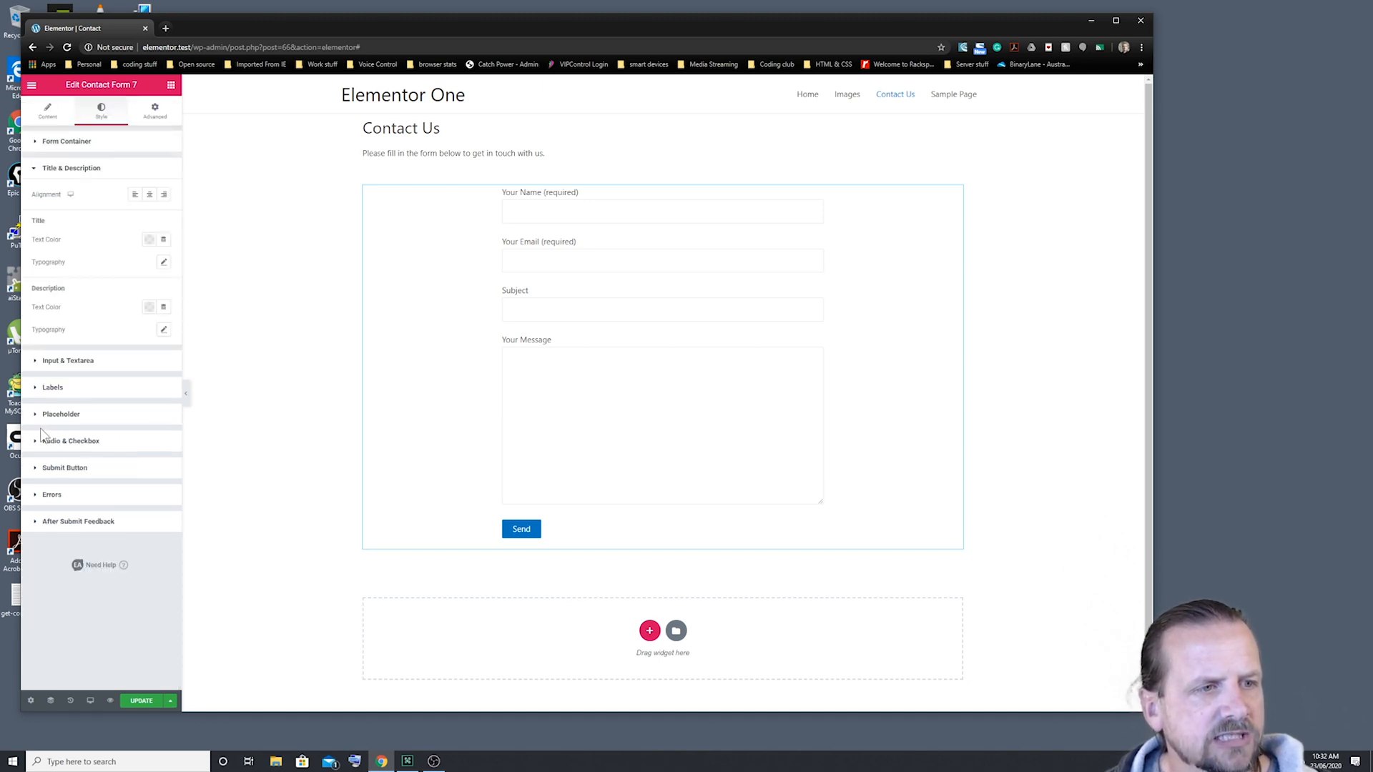
pyautogui.click(149, 197)
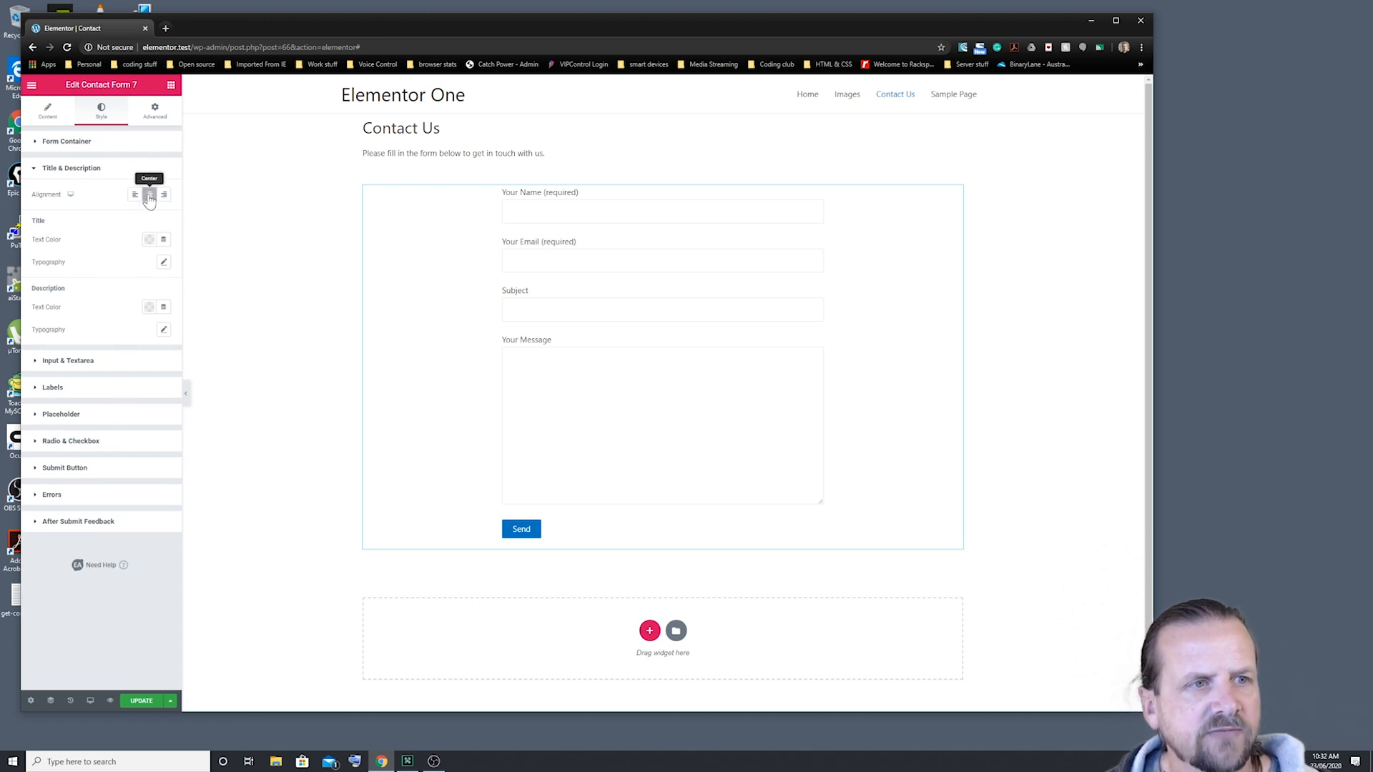
pyautogui.click(135, 194)
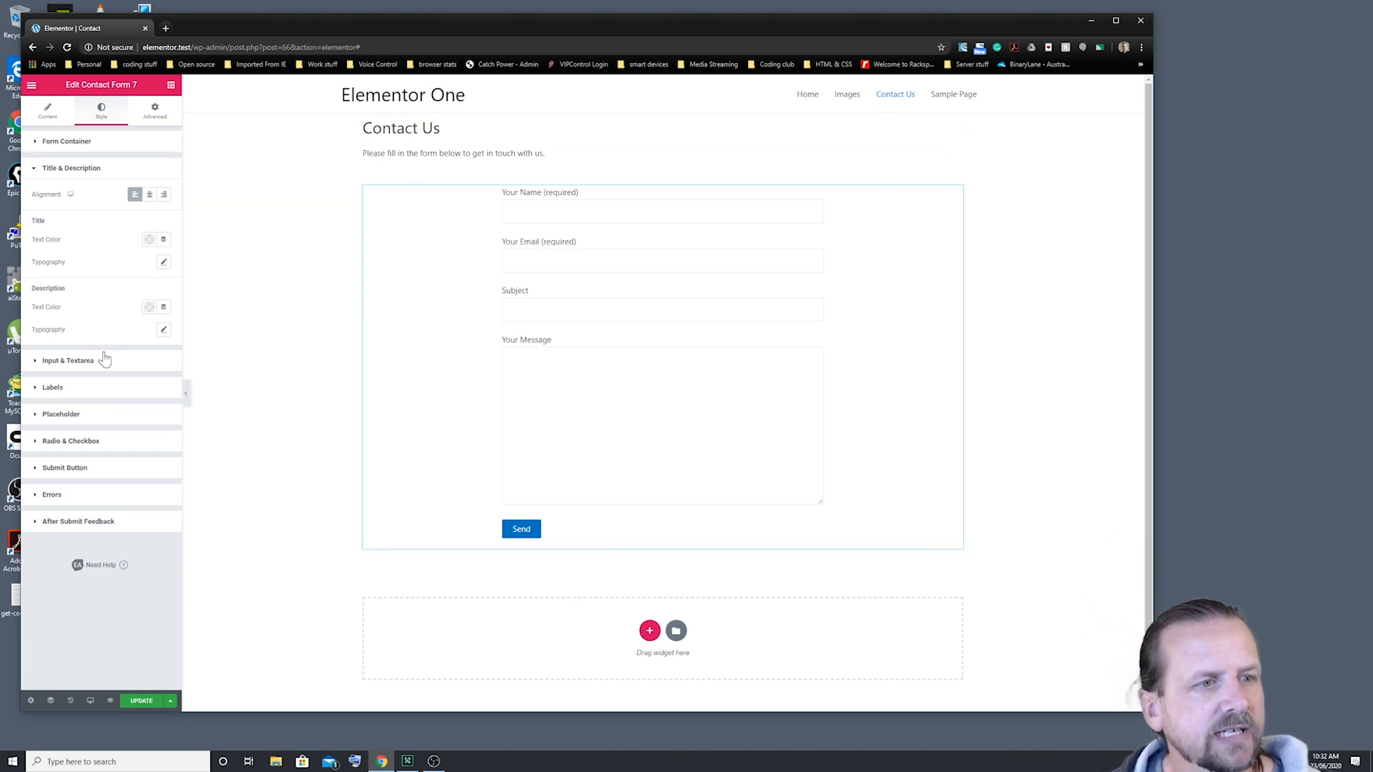
pyautogui.click(33, 175)
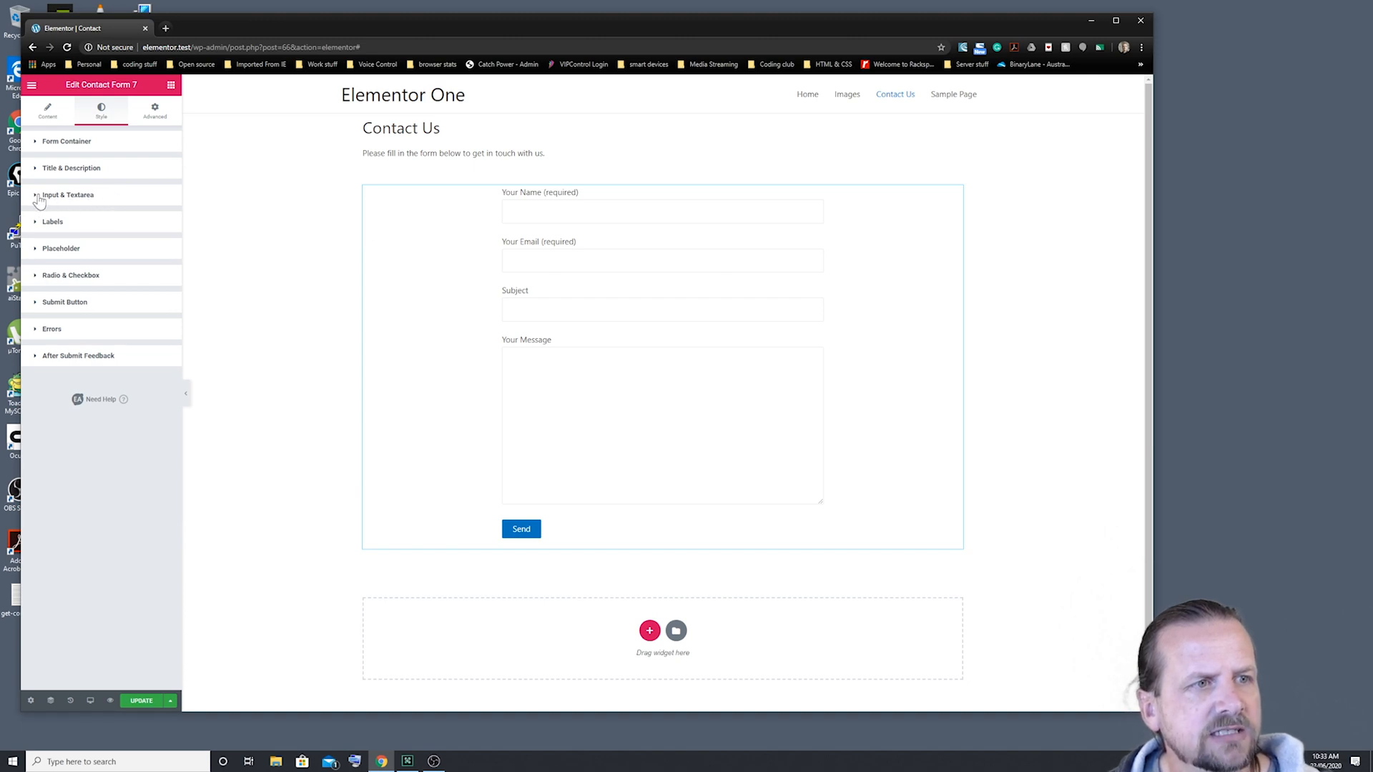
pyautogui.click(39, 200)
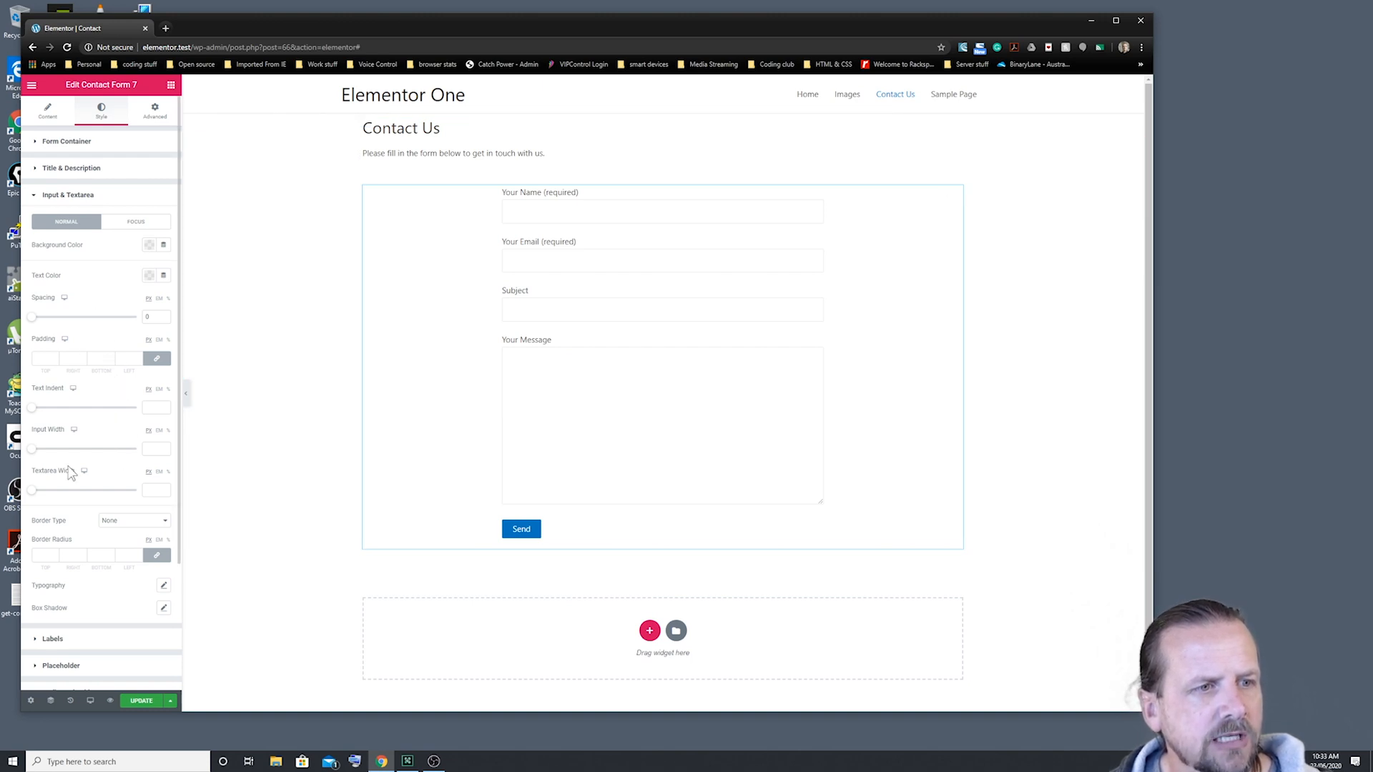
pyautogui.click(34, 198)
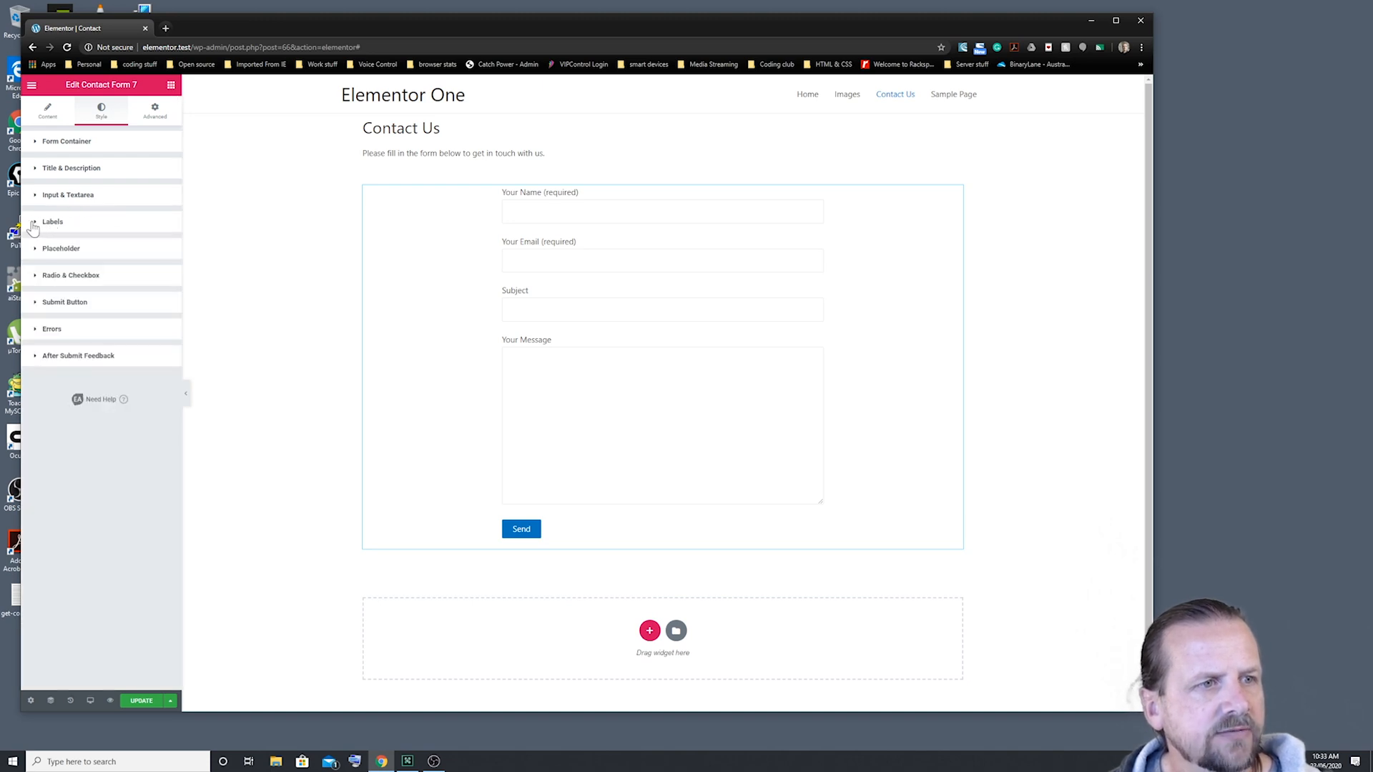
pyautogui.click(37, 223)
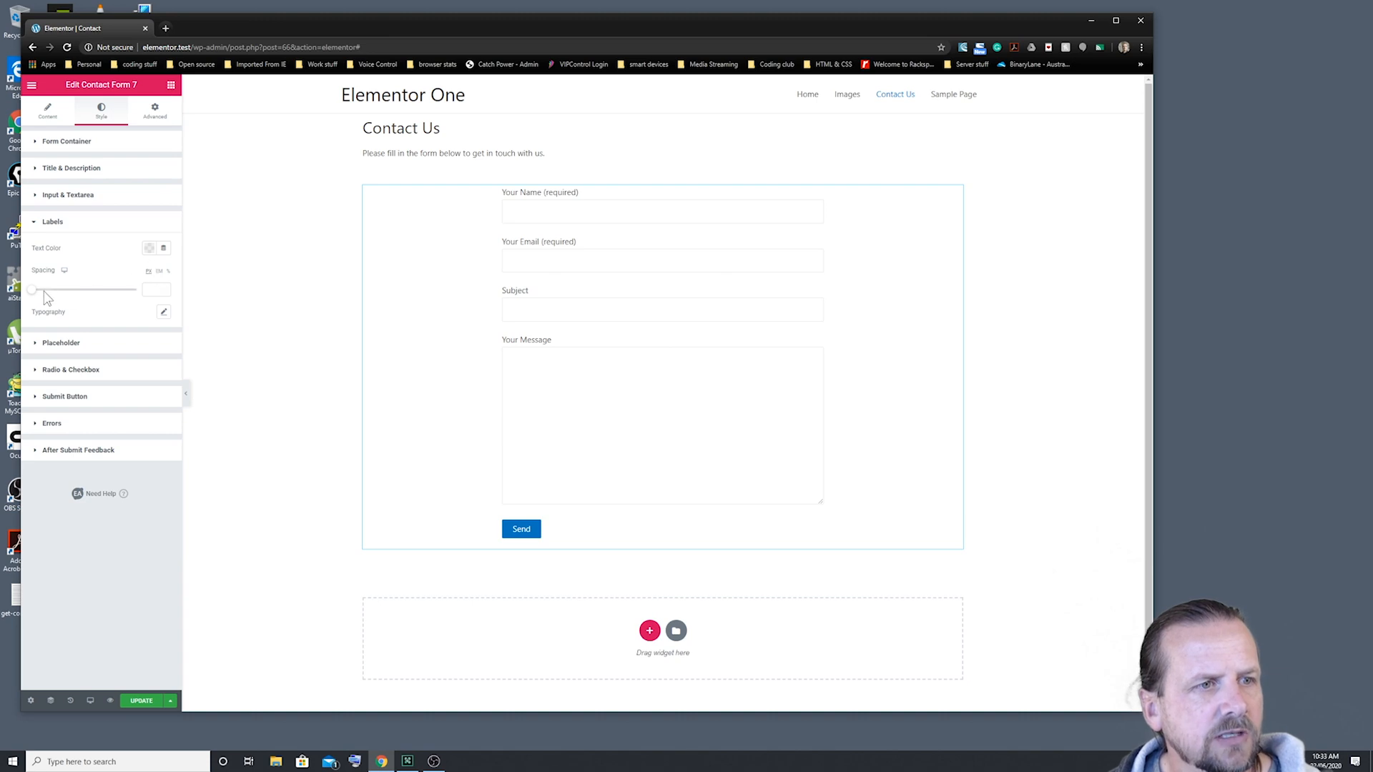
pyautogui.moveTo(34, 292)
pyautogui.mouseDown()
pyautogui.moveTo(63, 298)
pyautogui.moveTo(13, 299)
pyautogui.mouseUp()
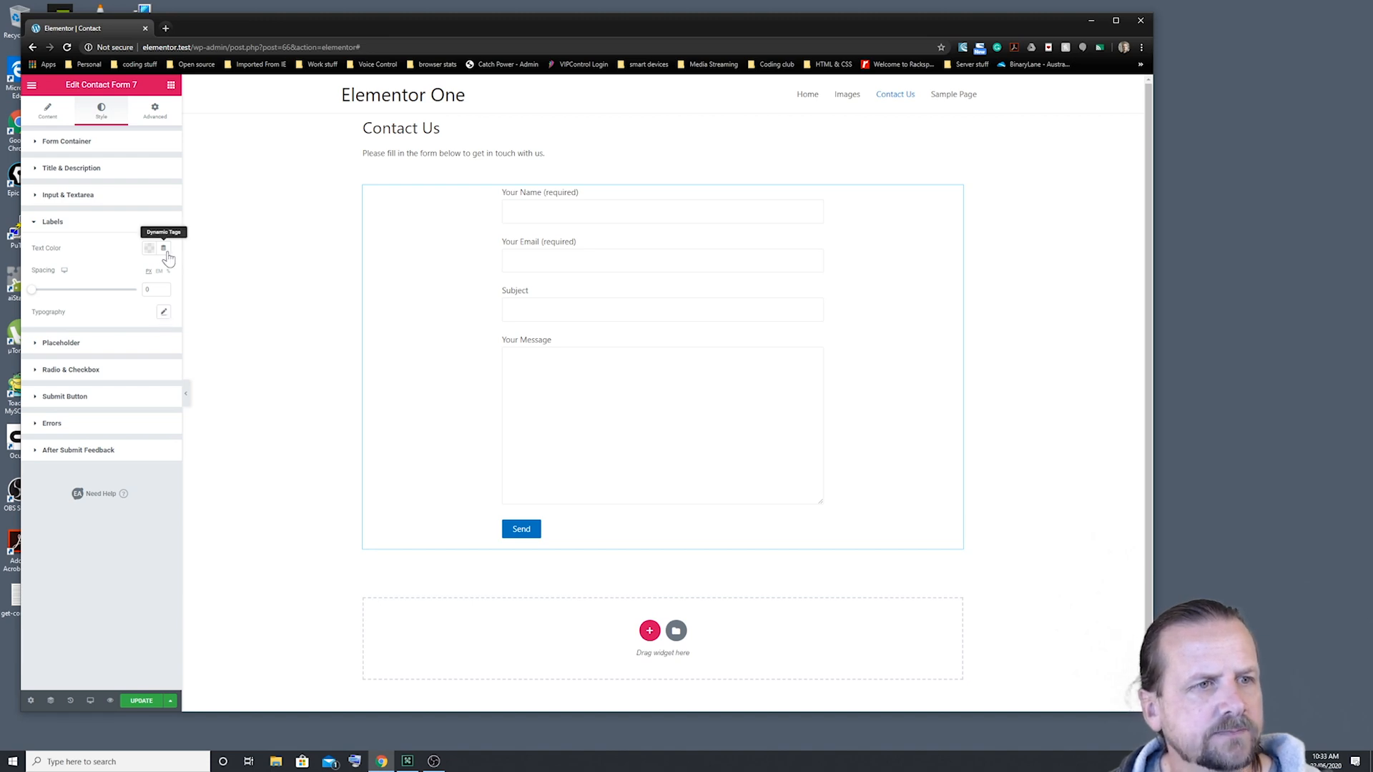
pyautogui.click(34, 223)
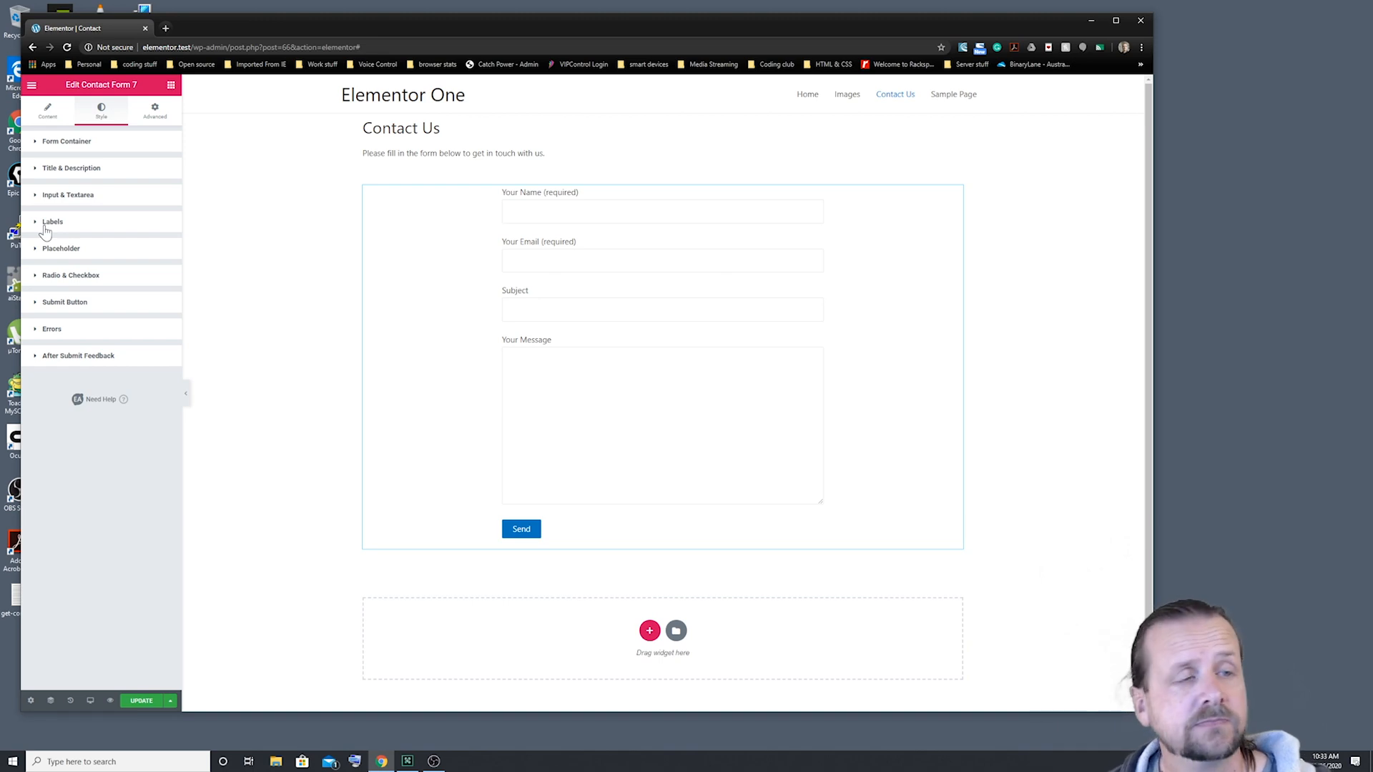
# Step: Set the Submit Button alignment to Center so Send sits under the fields
pyautogui.click(38, 306)
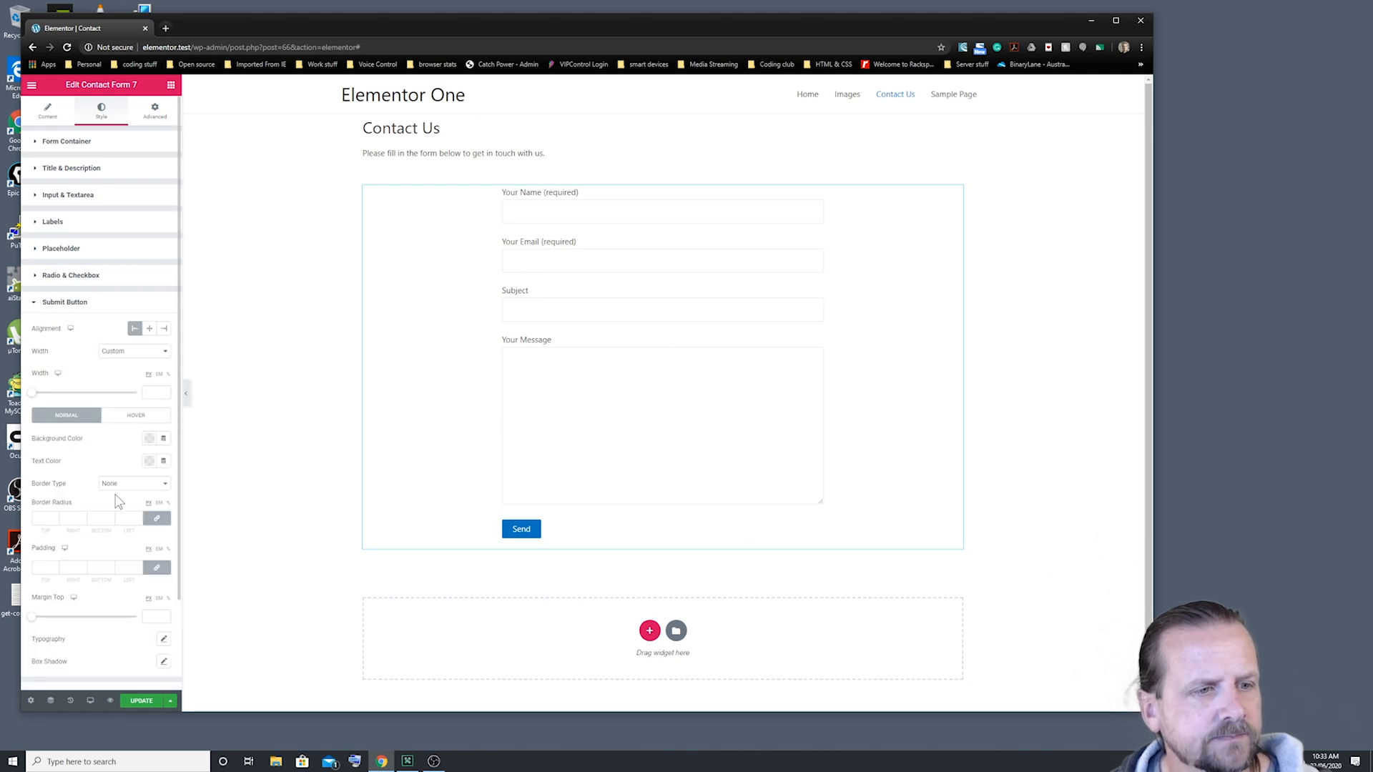
pyautogui.click(150, 330)
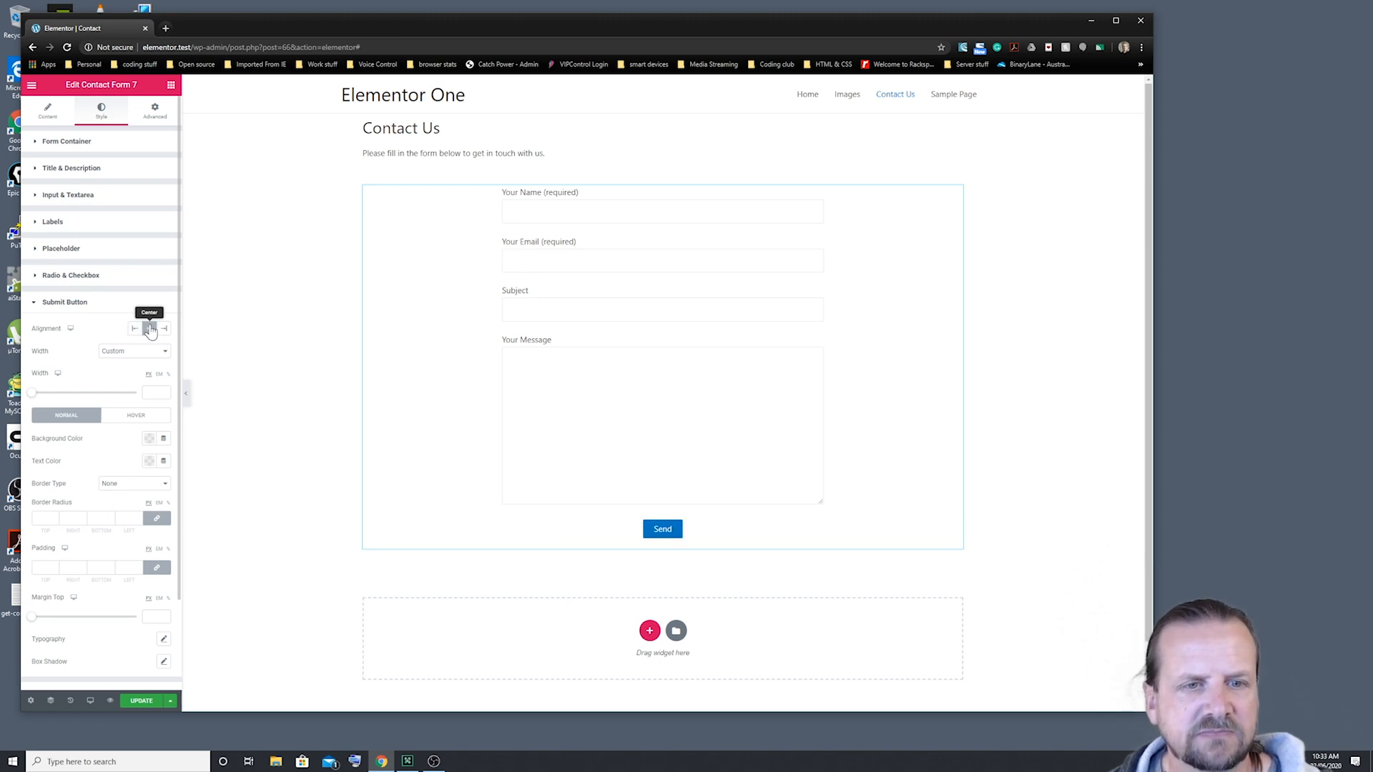
pyautogui.scroll(-2, 143, 443)
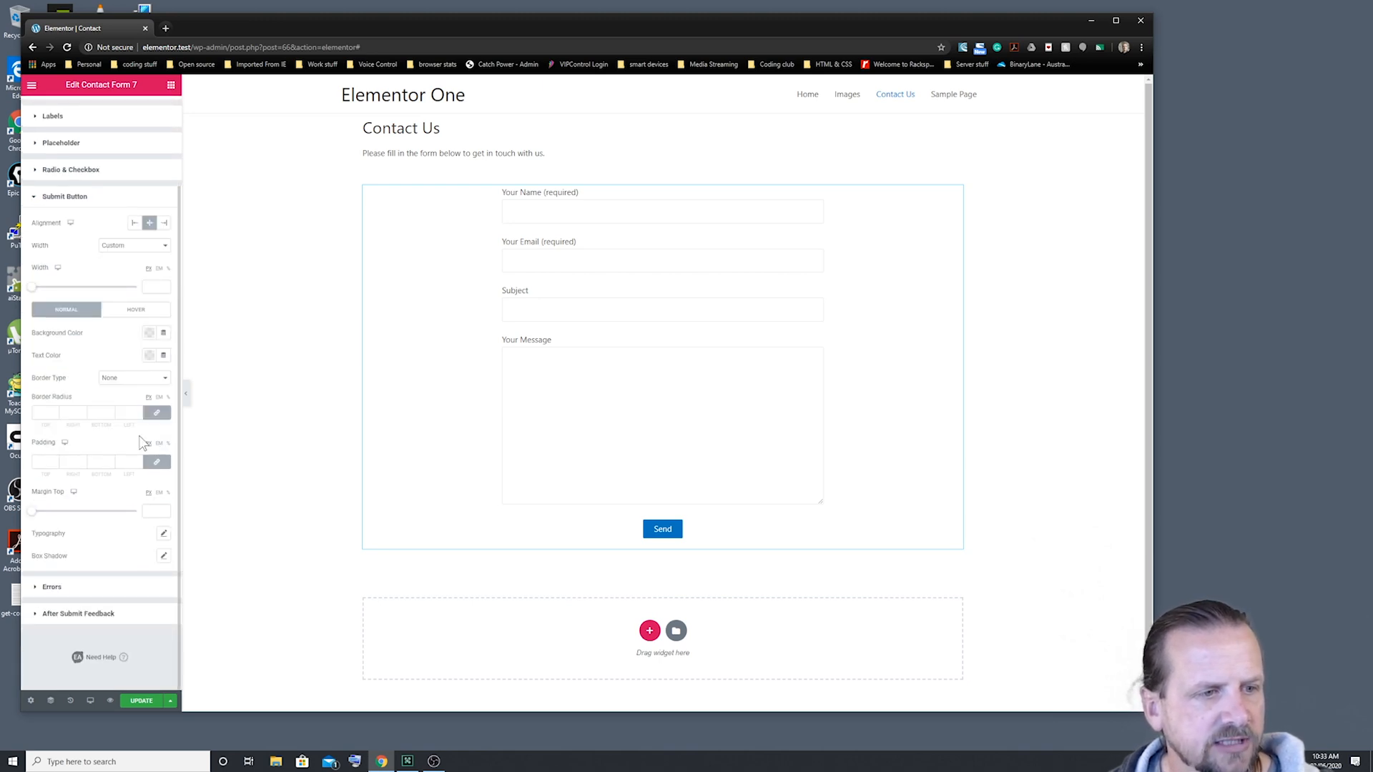
# Step: Check the After Submit Feedback styling, then save the Contact page with Update
pyautogui.click(35, 616)
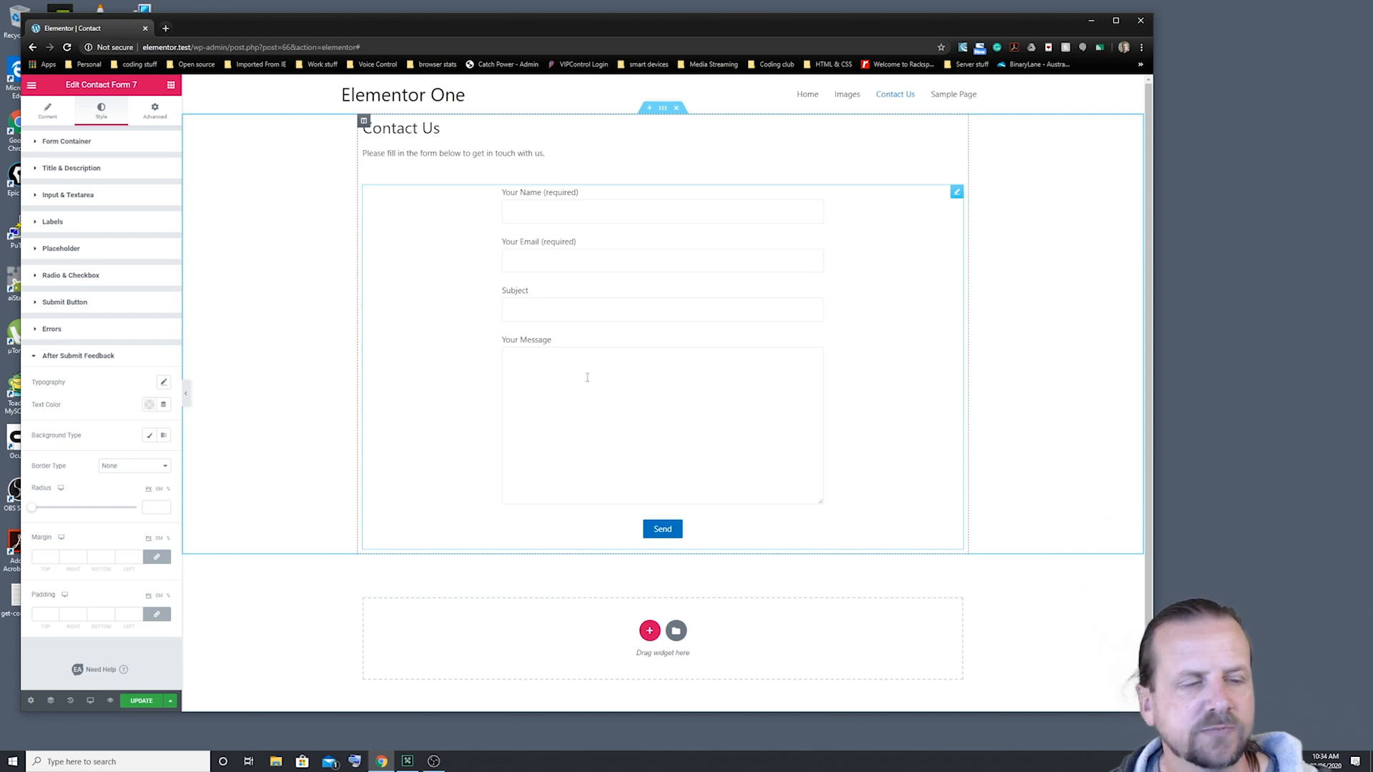
pyautogui.click(35, 361)
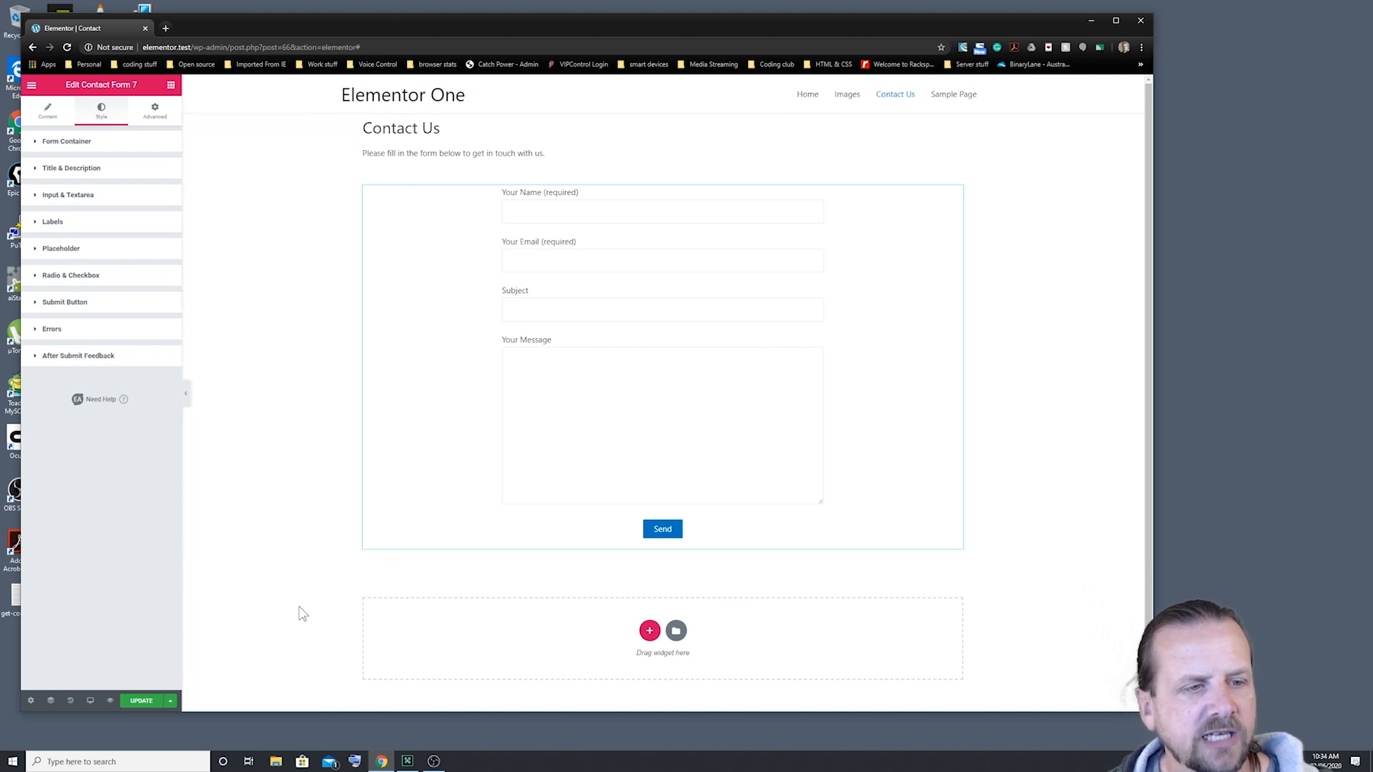
pyautogui.click(141, 702)
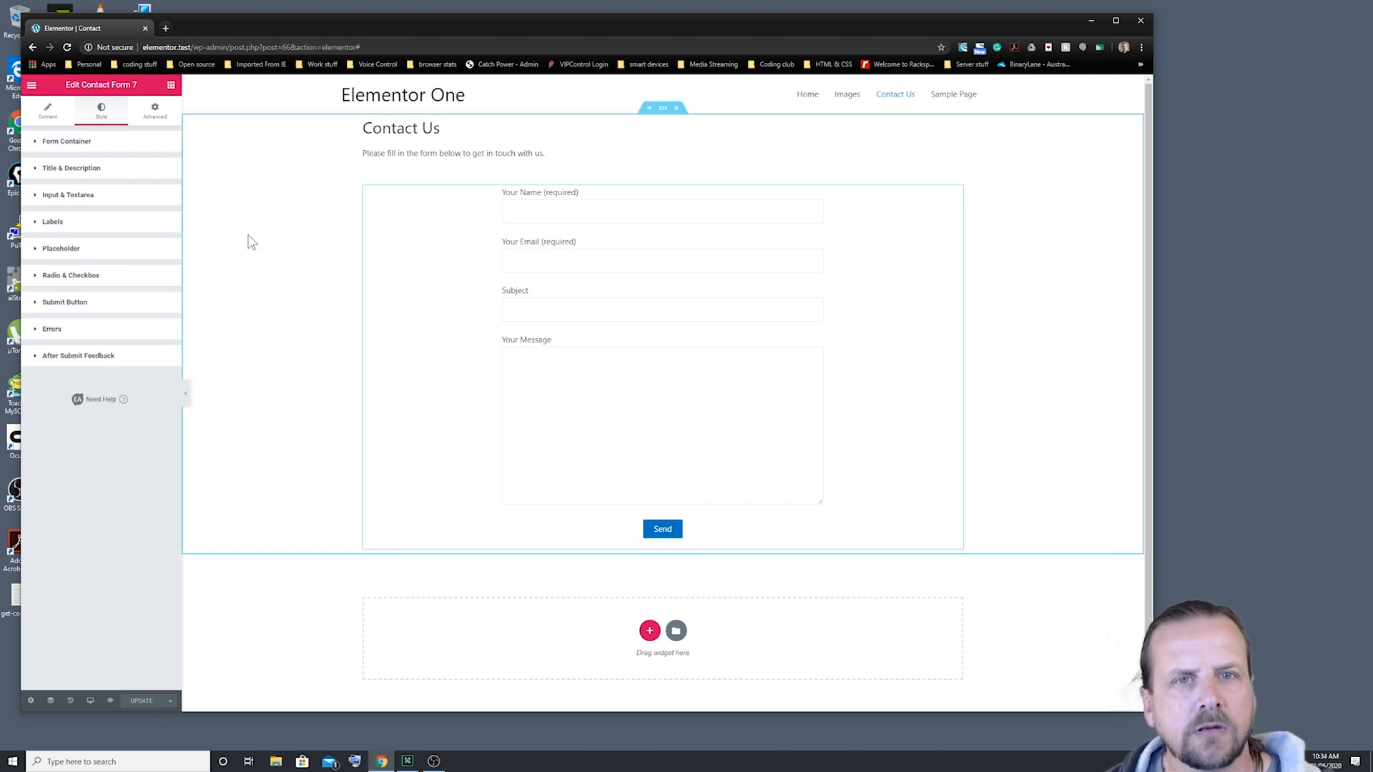
# Step: Exit Elementor to the dashboard, visit the site, and open the live Contact Us page
pyautogui.click(32, 88)
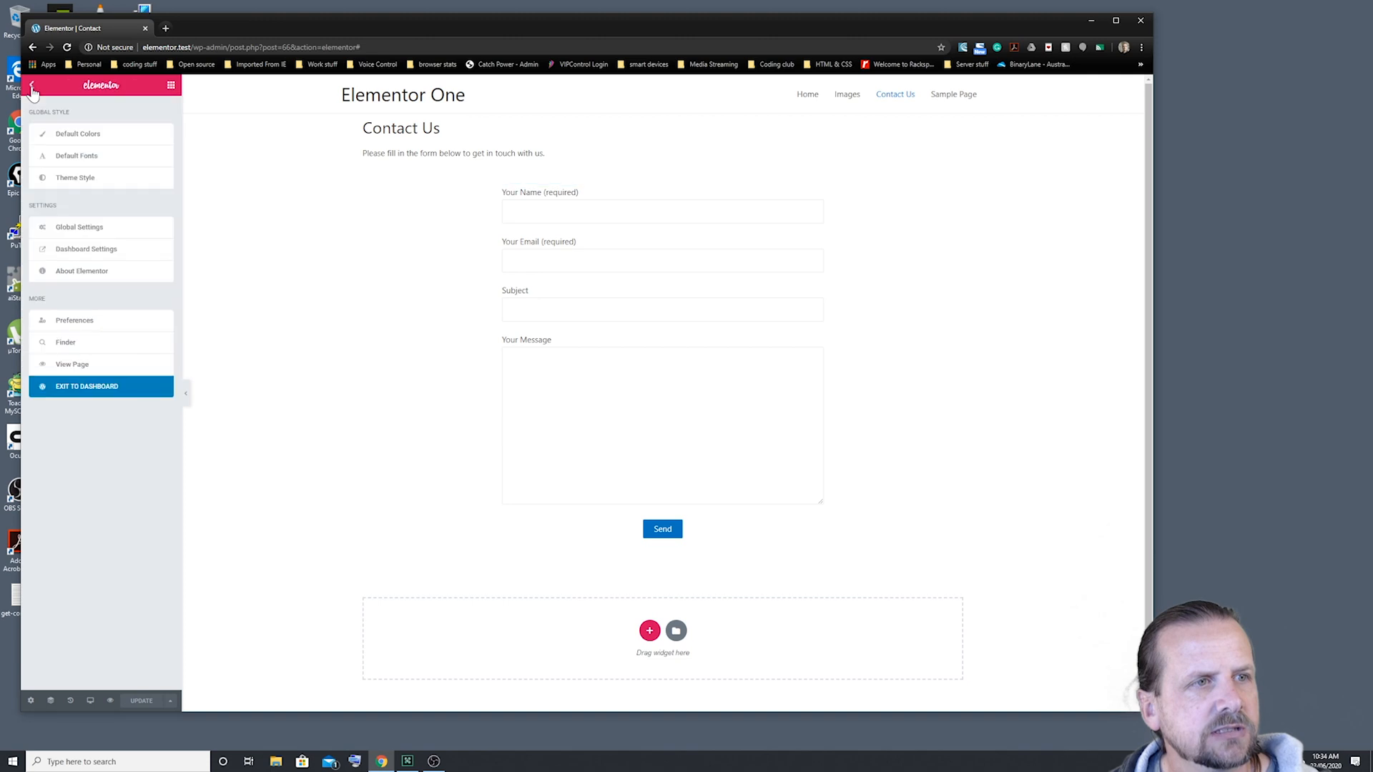
pyautogui.click(102, 393)
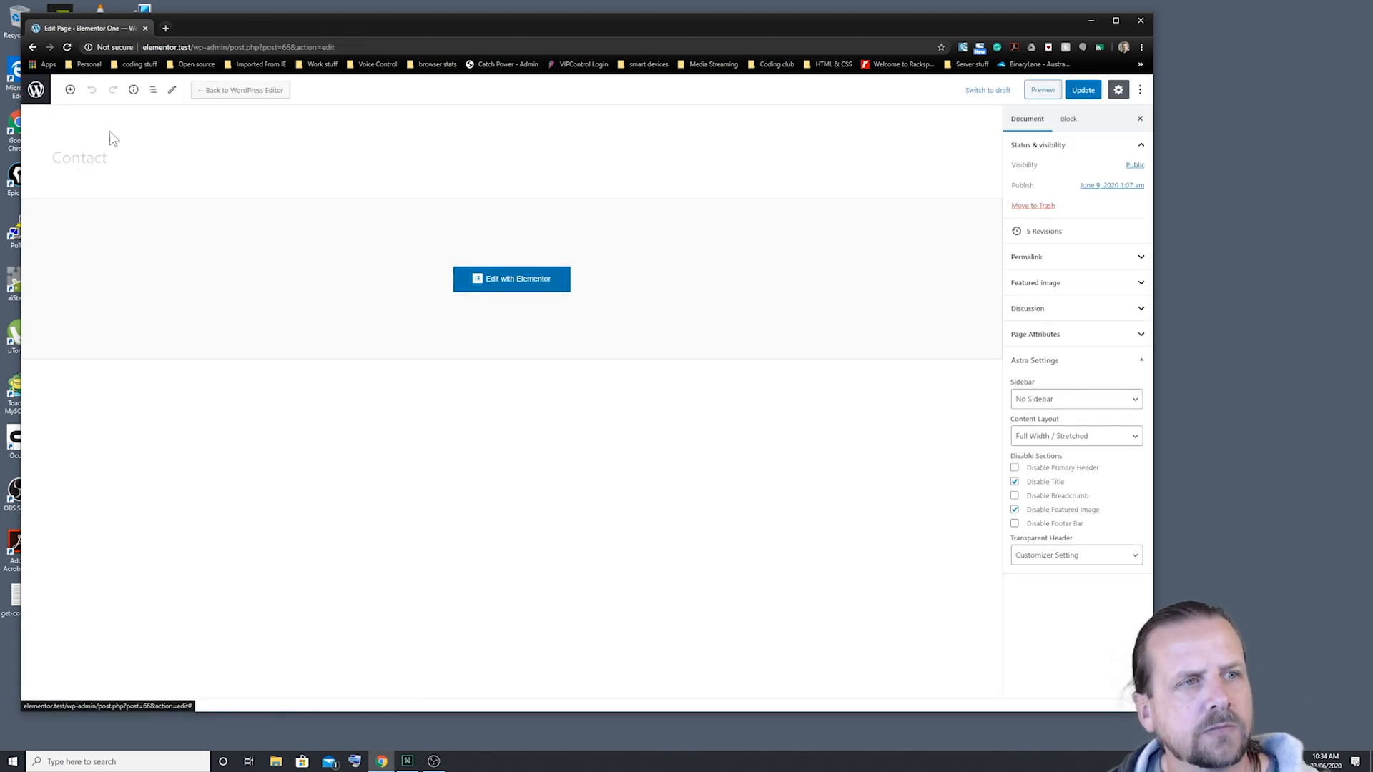
pyautogui.click(36, 90)
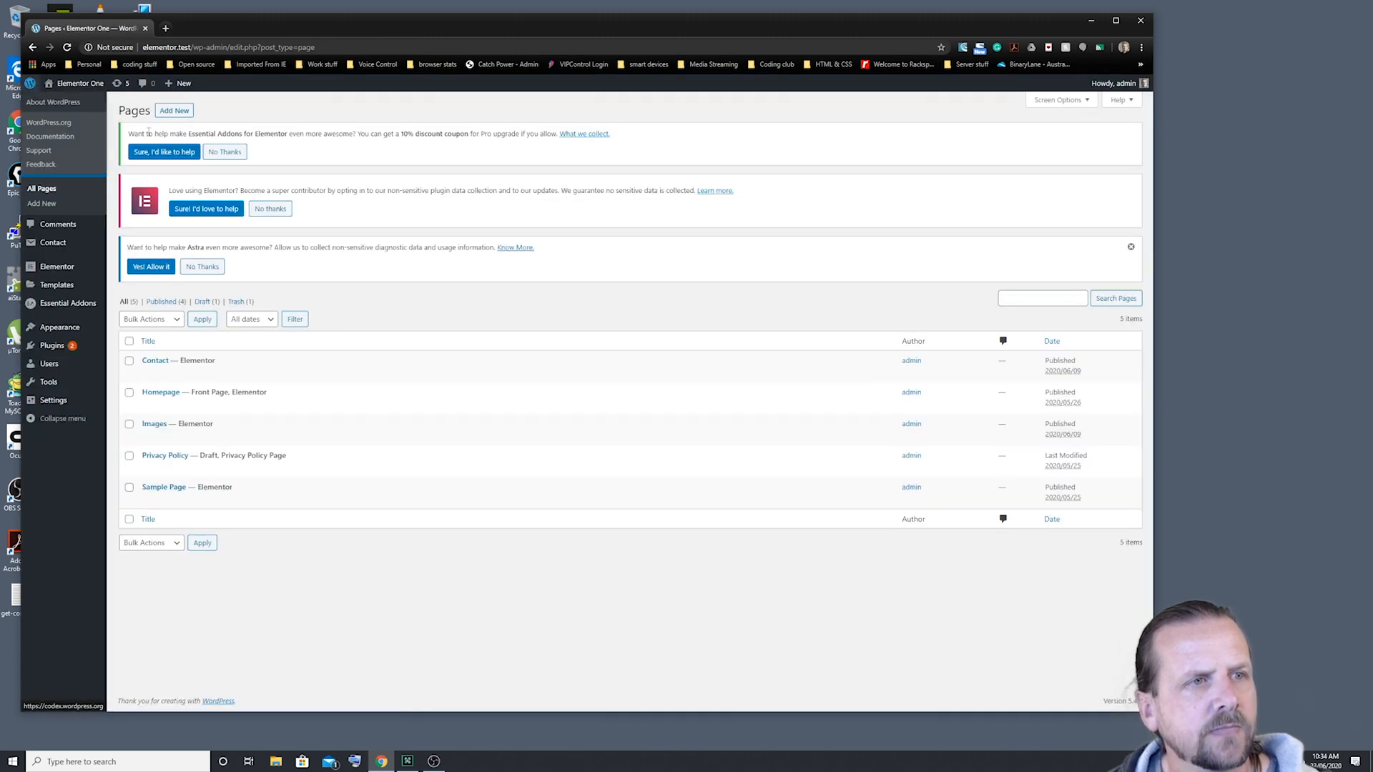
pyautogui.click(65, 105)
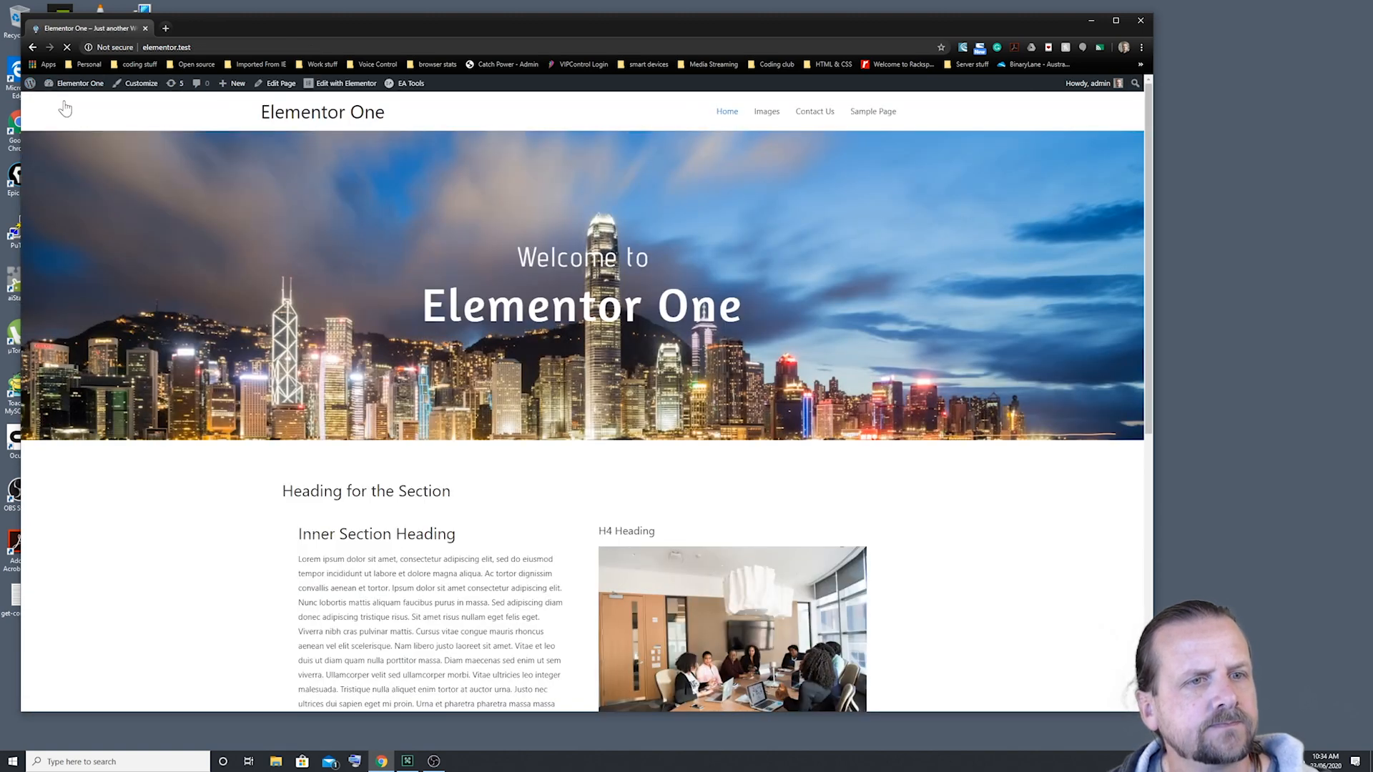
pyautogui.click(821, 116)
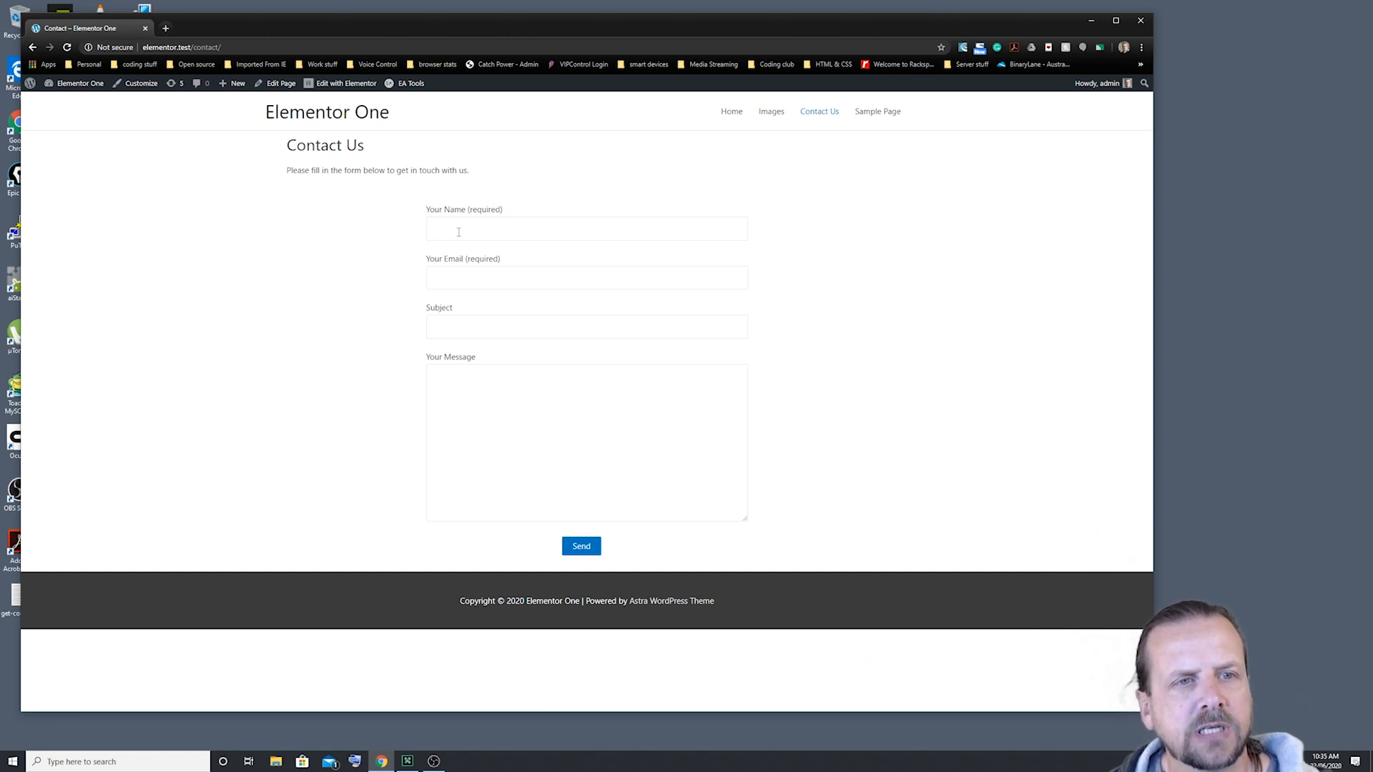
# Step: Enter the sender's name and submit the form to see its validation messages
pyautogui.click(494, 230)
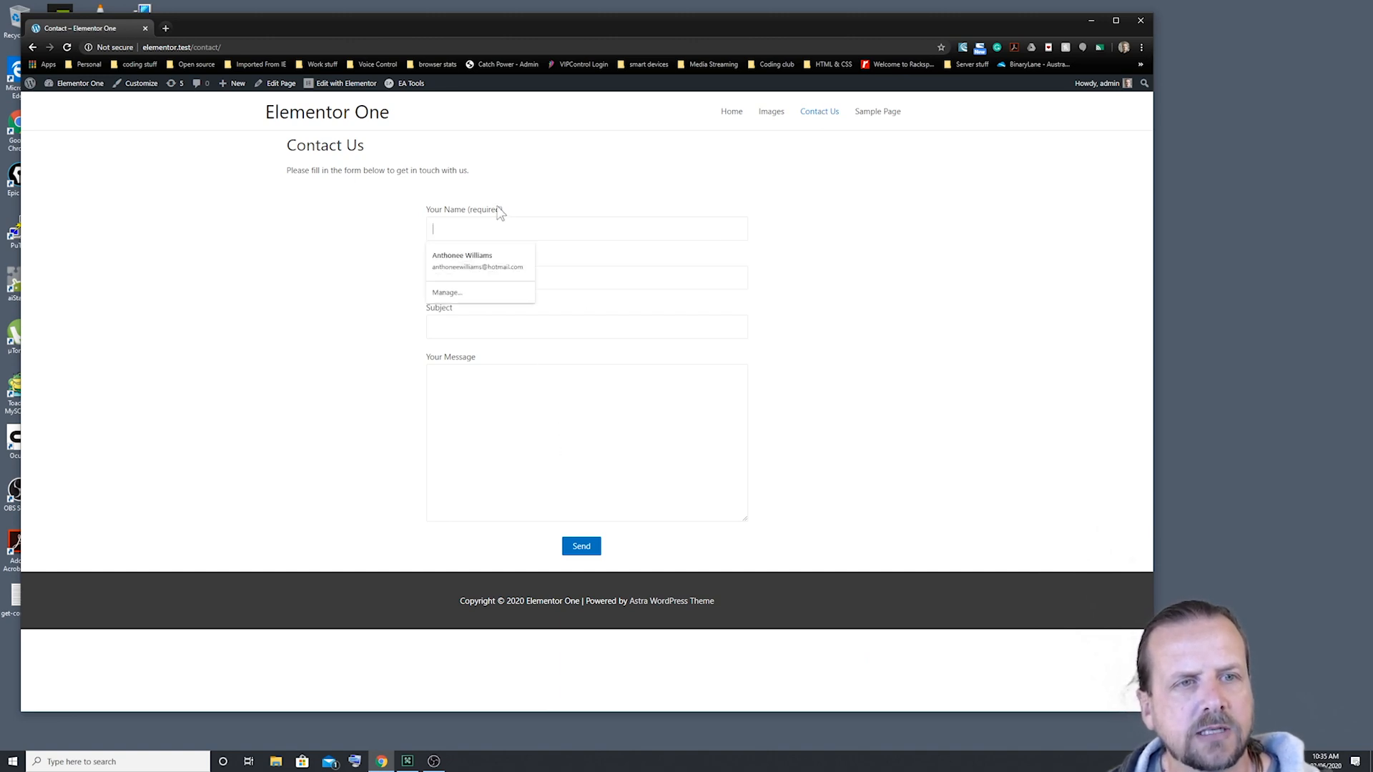
pyautogui.write('Anthonee')
pyautogui.click(601, 460)
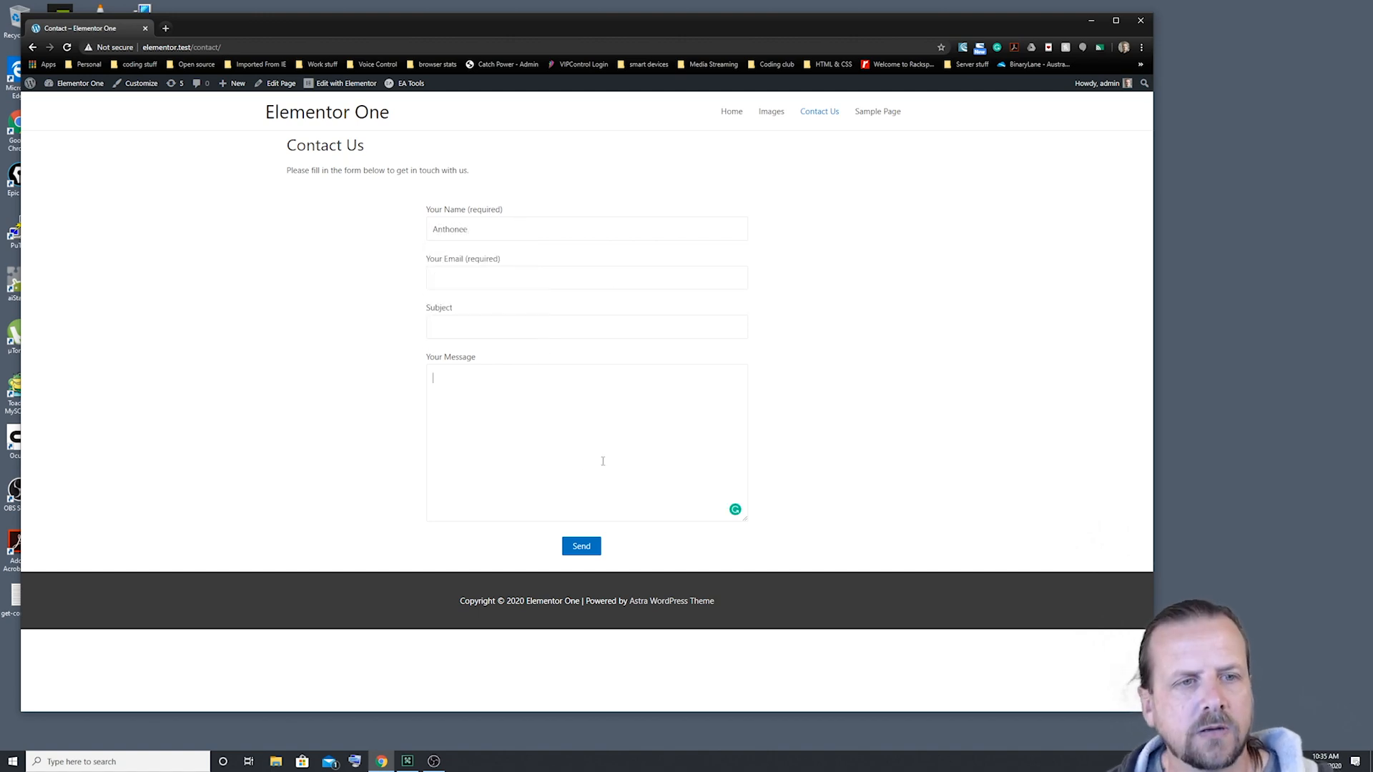
pyautogui.click(597, 551)
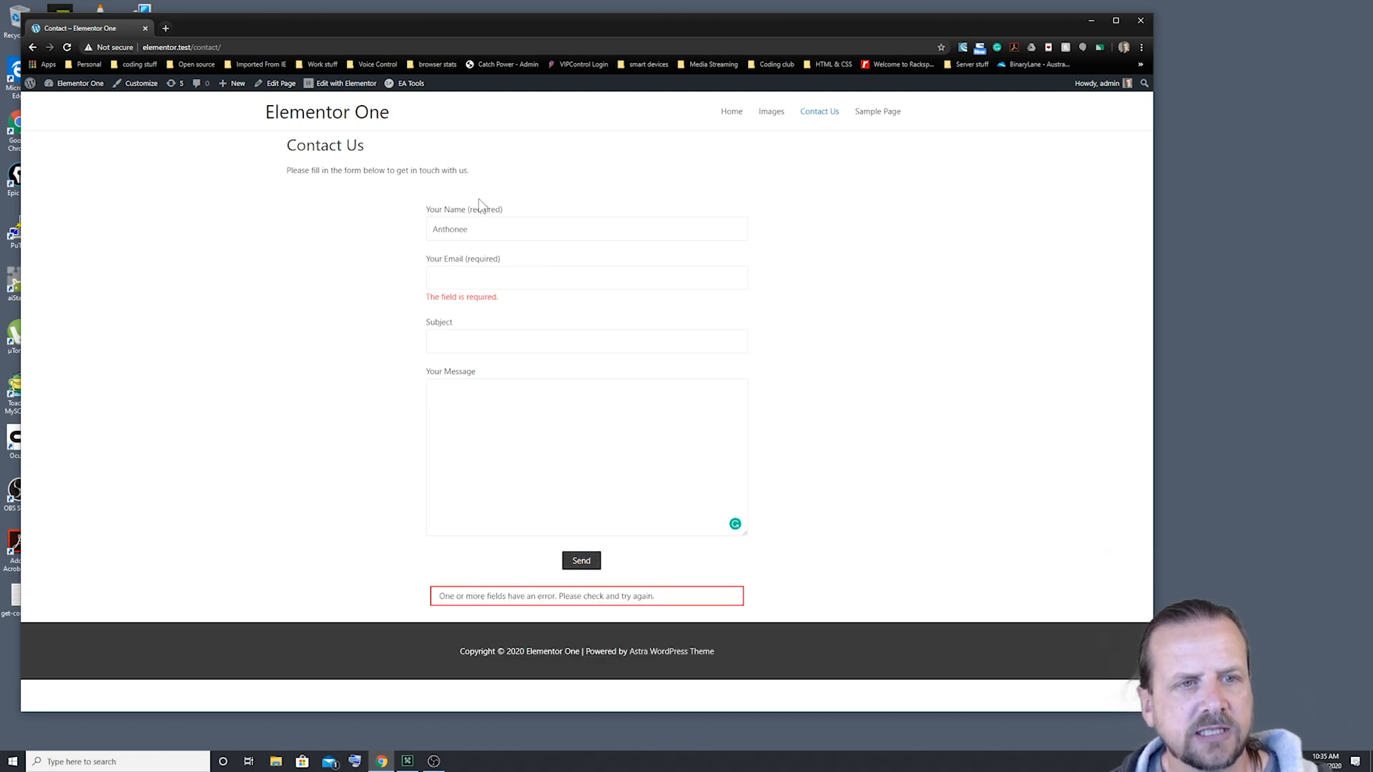
# Step: Autofill the sender's e-mail, send the test message, and dismiss the mail notification
pyautogui.click(457, 276)
pyautogui.click(473, 308)
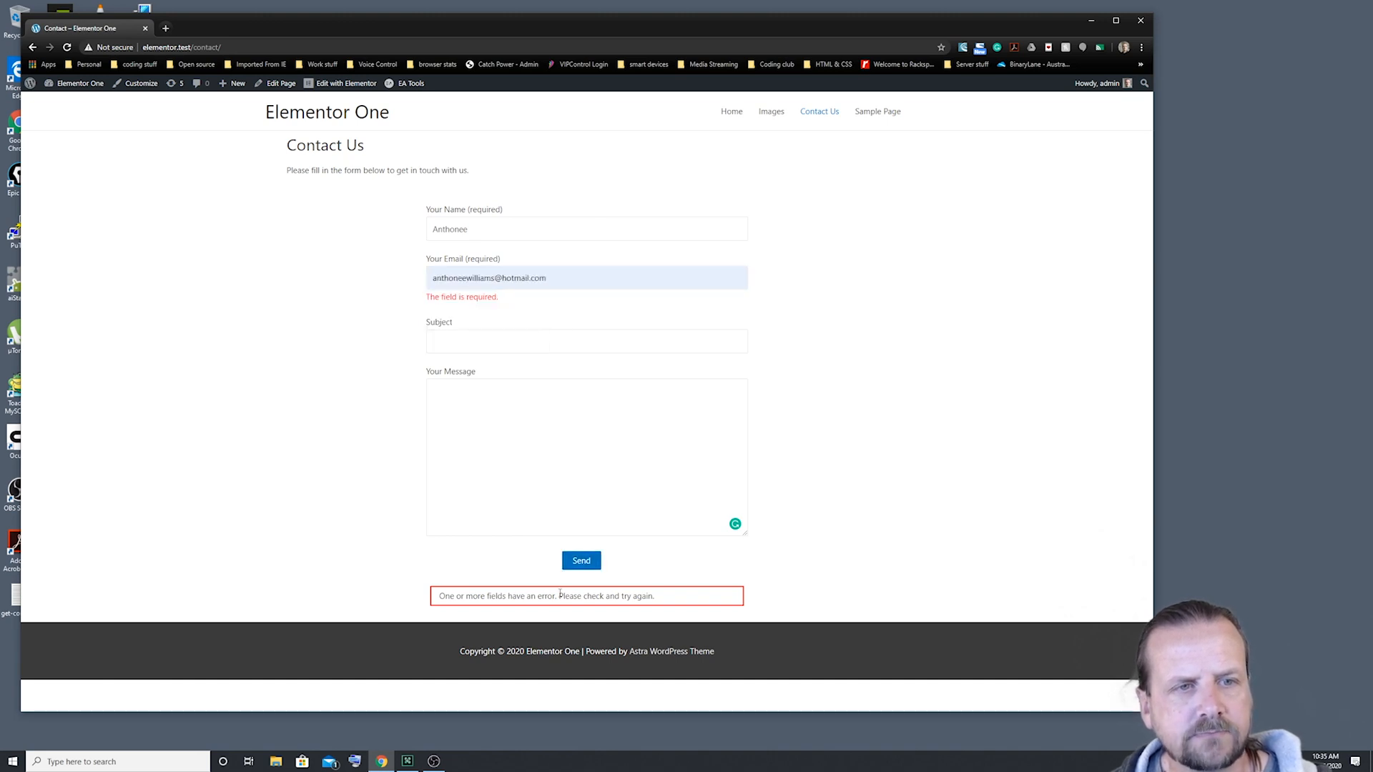
pyautogui.click(582, 562)
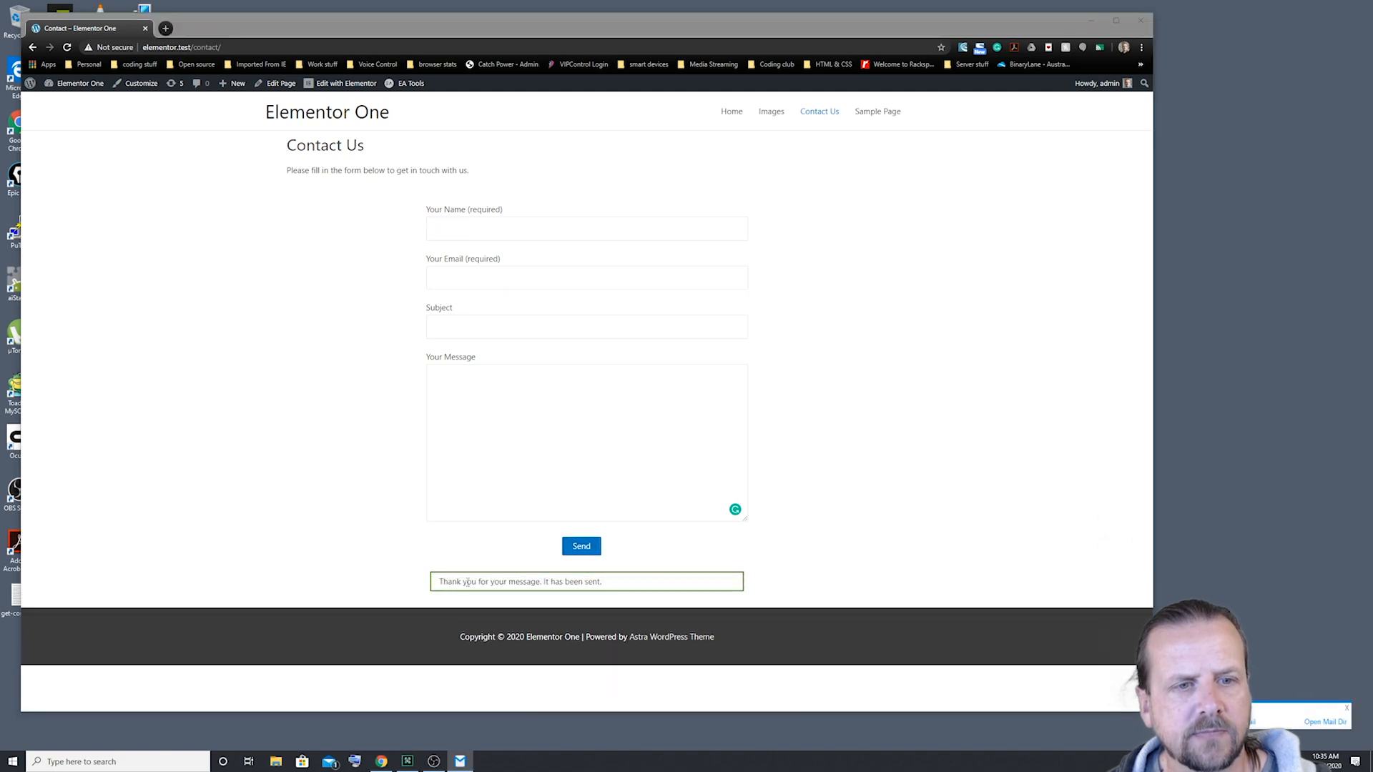
pyautogui.click(1346, 709)
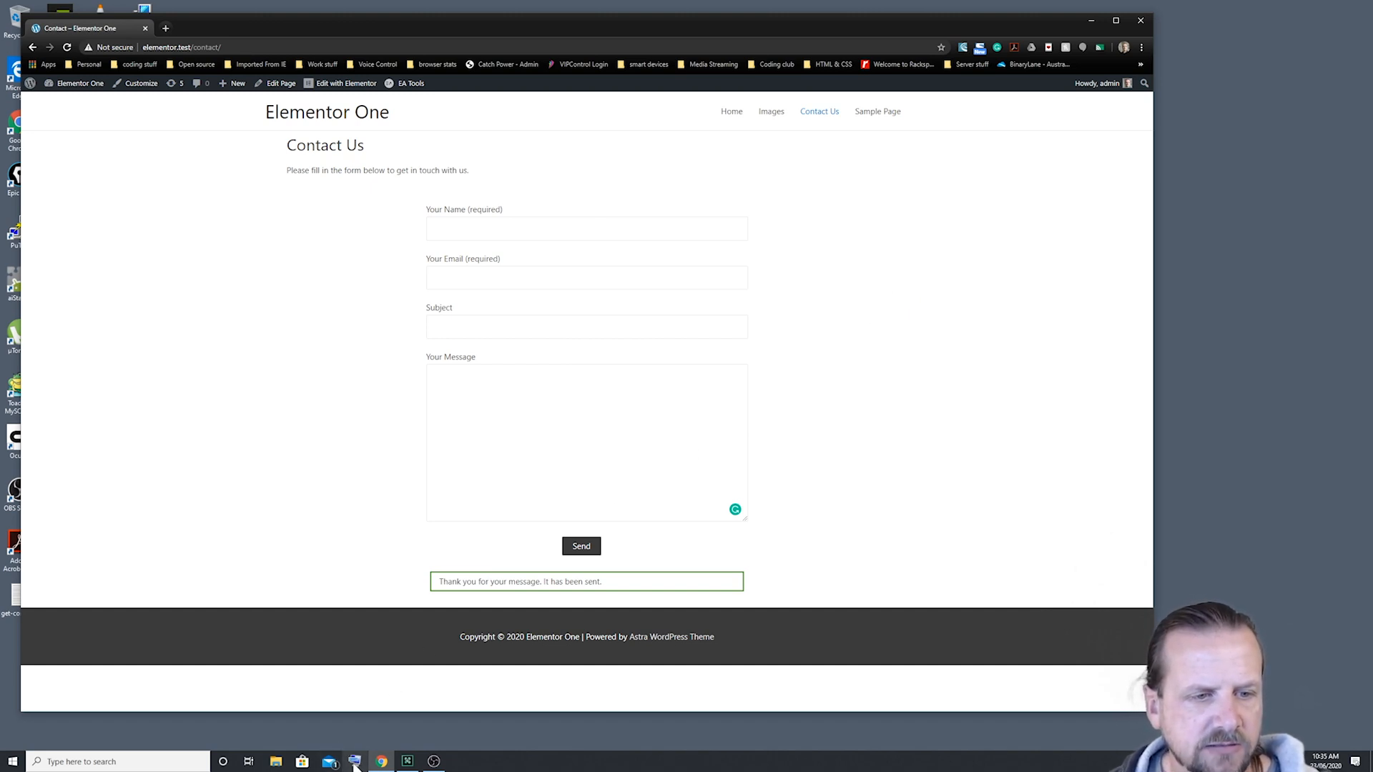
pyautogui.moveTo(410, 763)
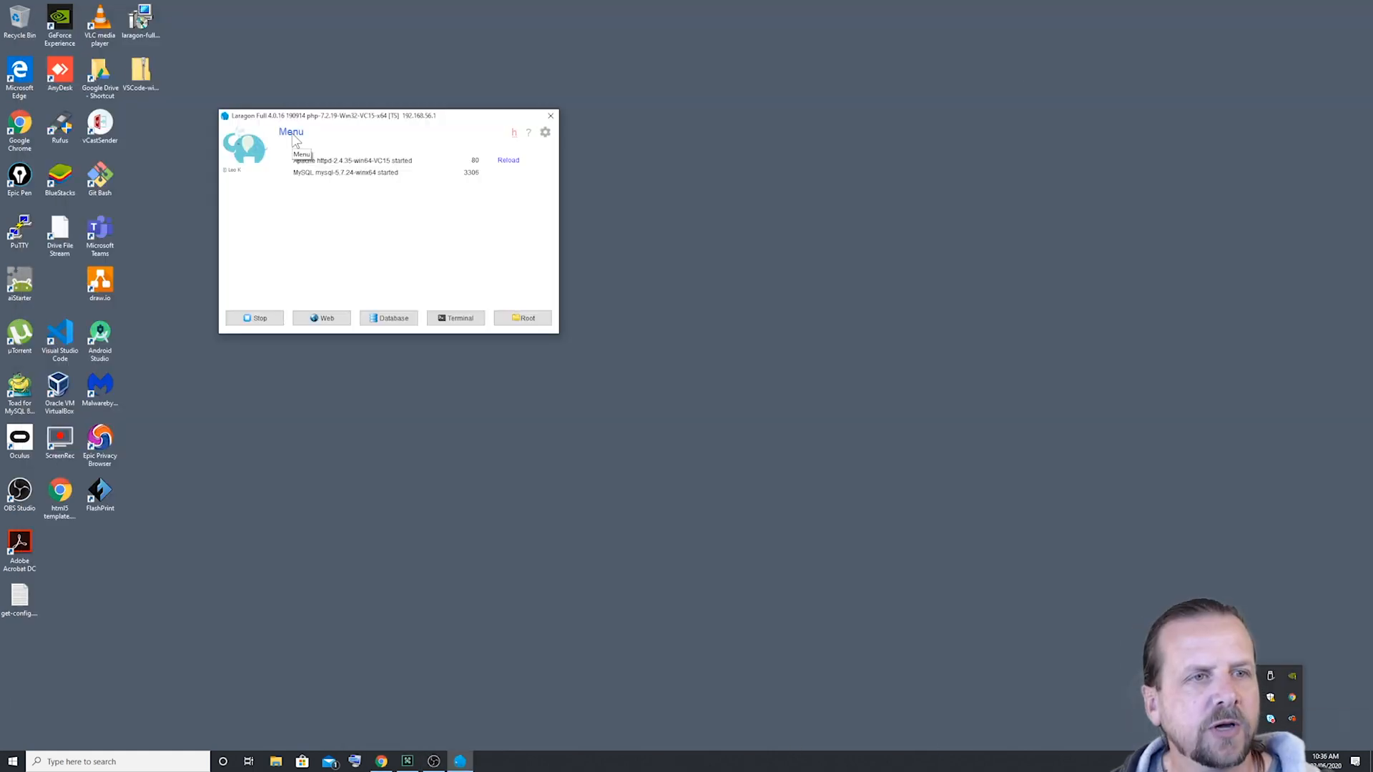
# Step: Open the latest caught email through Laragon's Menu > PHP > Mail Catcher > View latest email
pyautogui.click(292, 133)
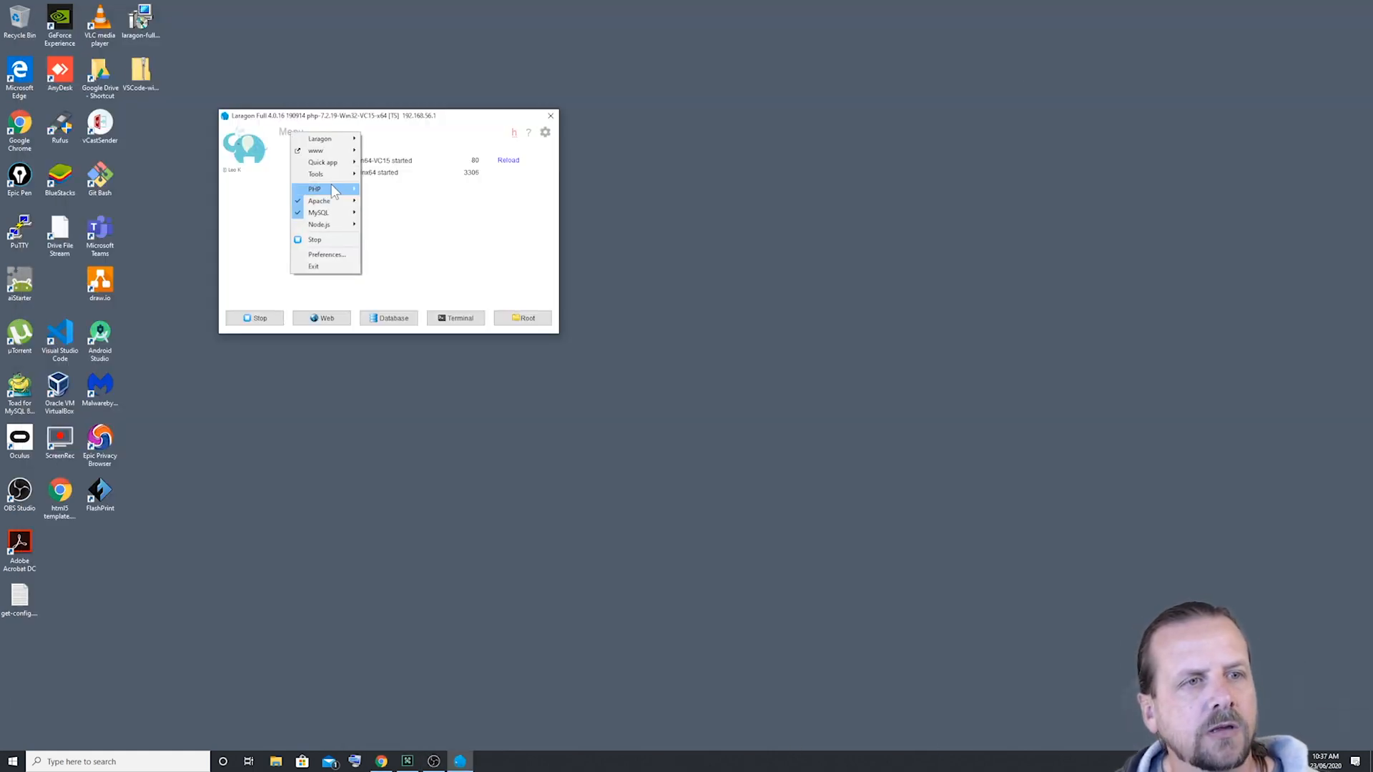
pyautogui.moveTo(332, 187)
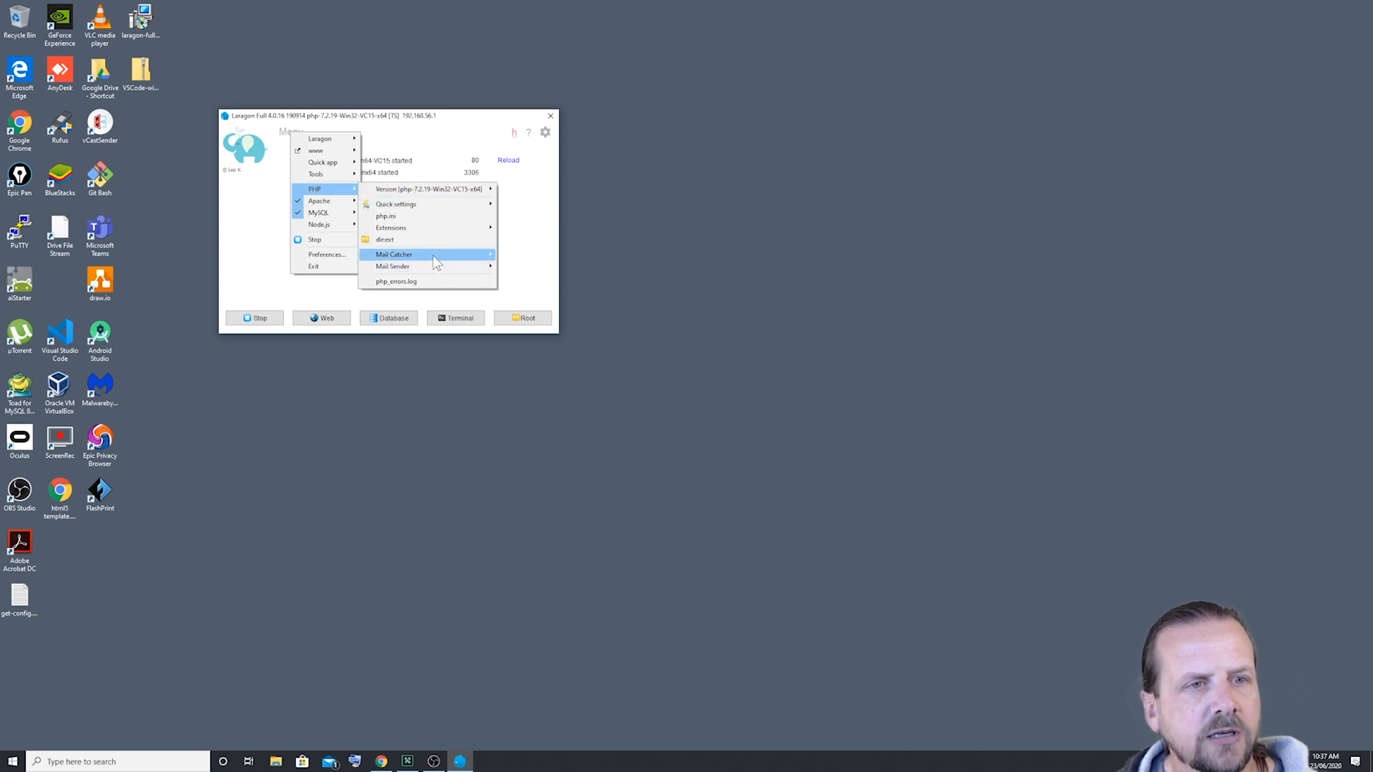
pyautogui.moveTo(404, 259)
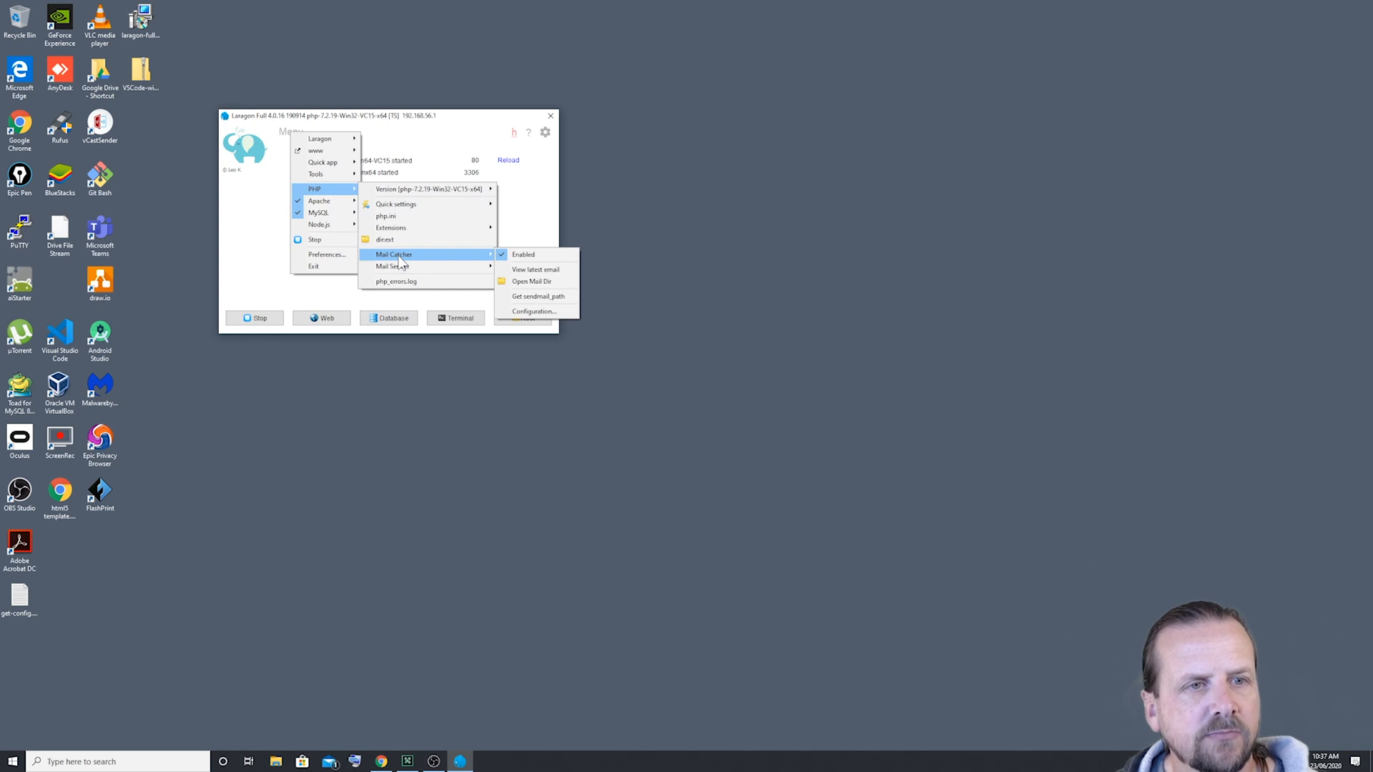
pyautogui.click(540, 271)
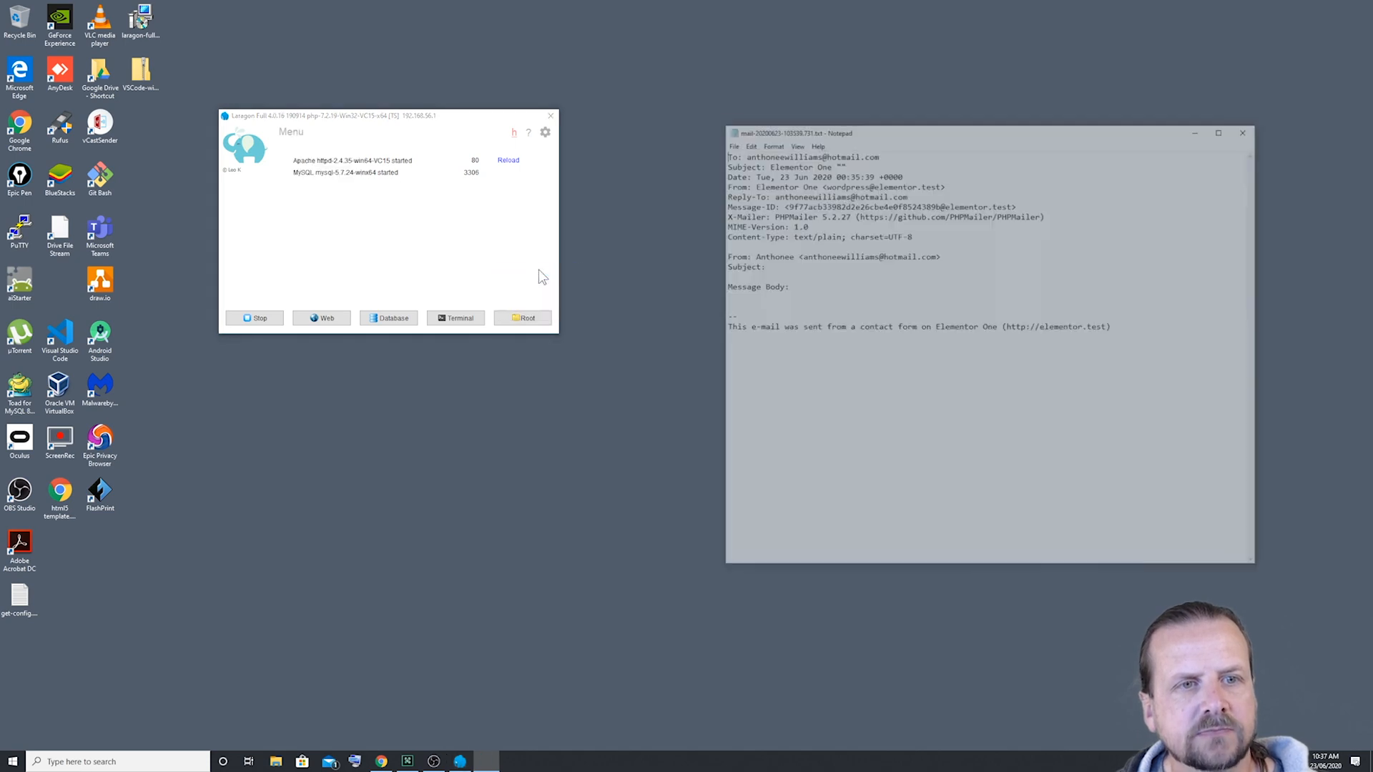